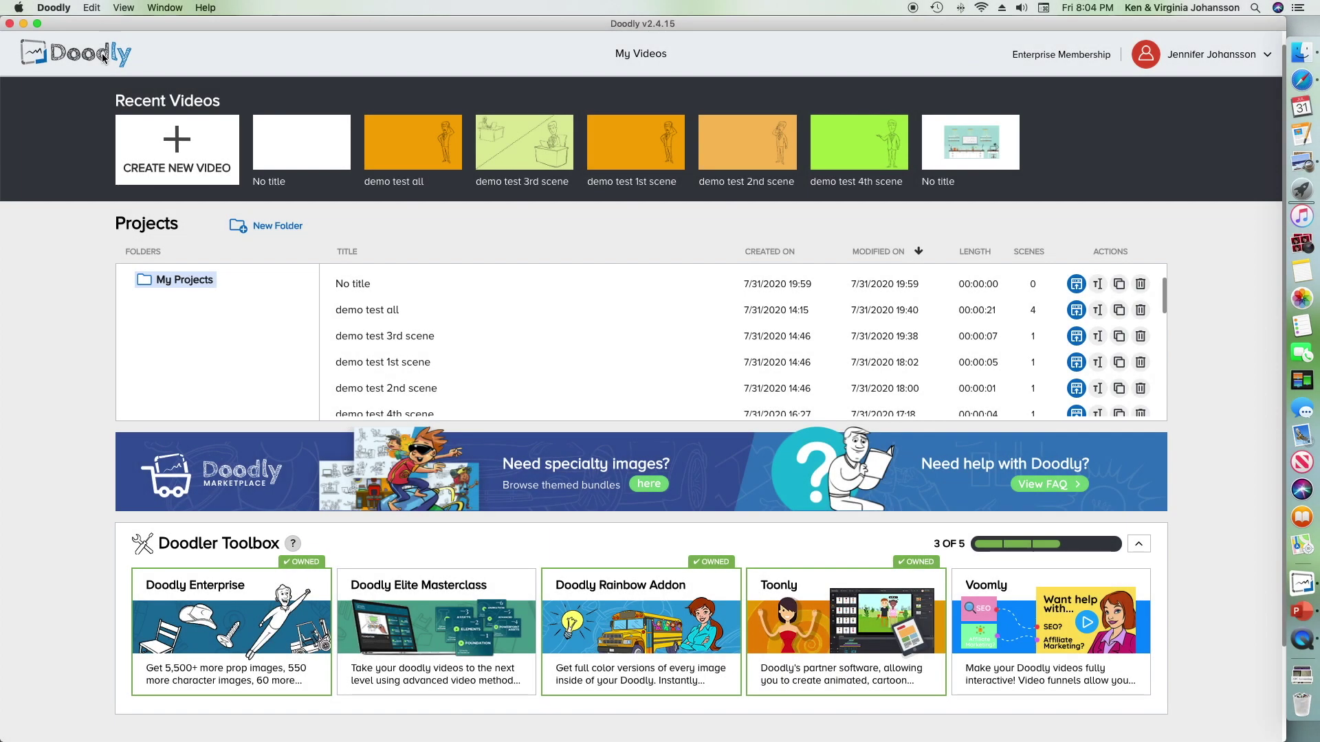
Create a new whiteboard video and set the scene's exit animation to None with 3s extra time.
{"action": "left_click", "coordinate": [177, 144]}
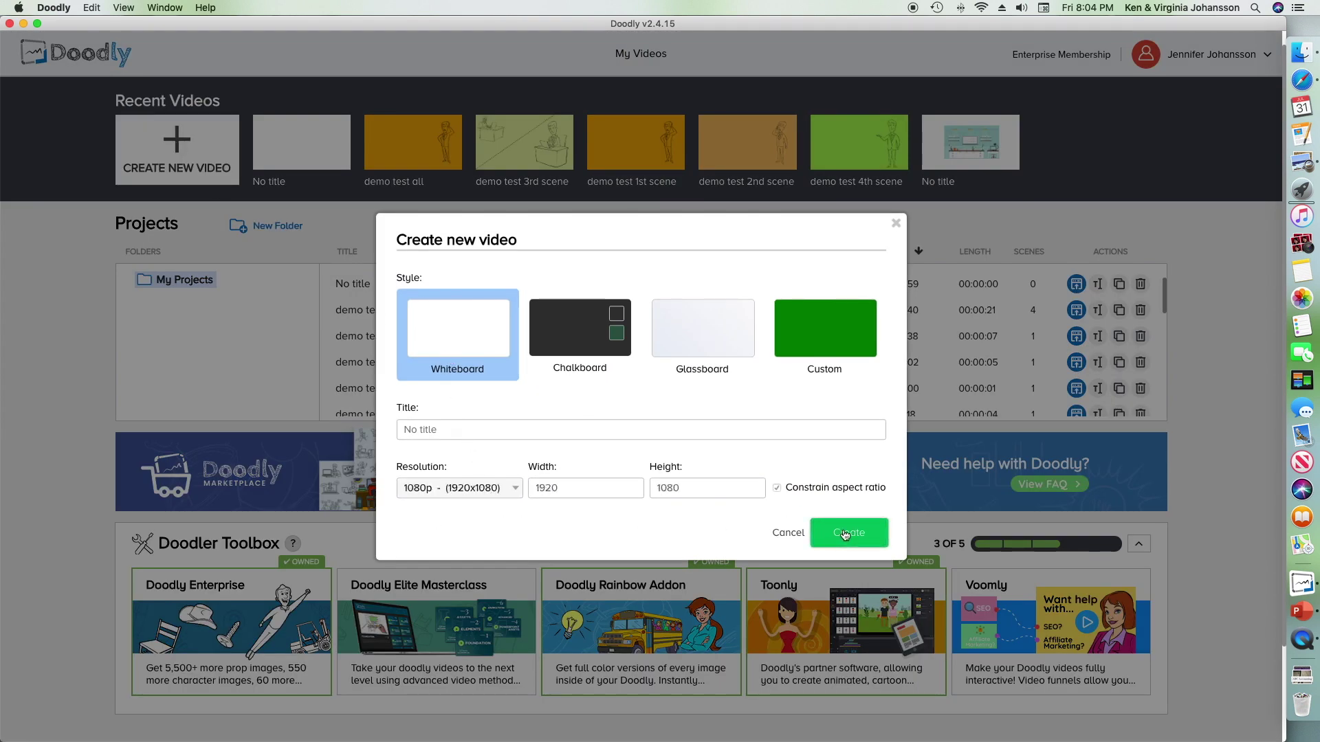
{"action": "left_click", "coordinate": [845, 534]}
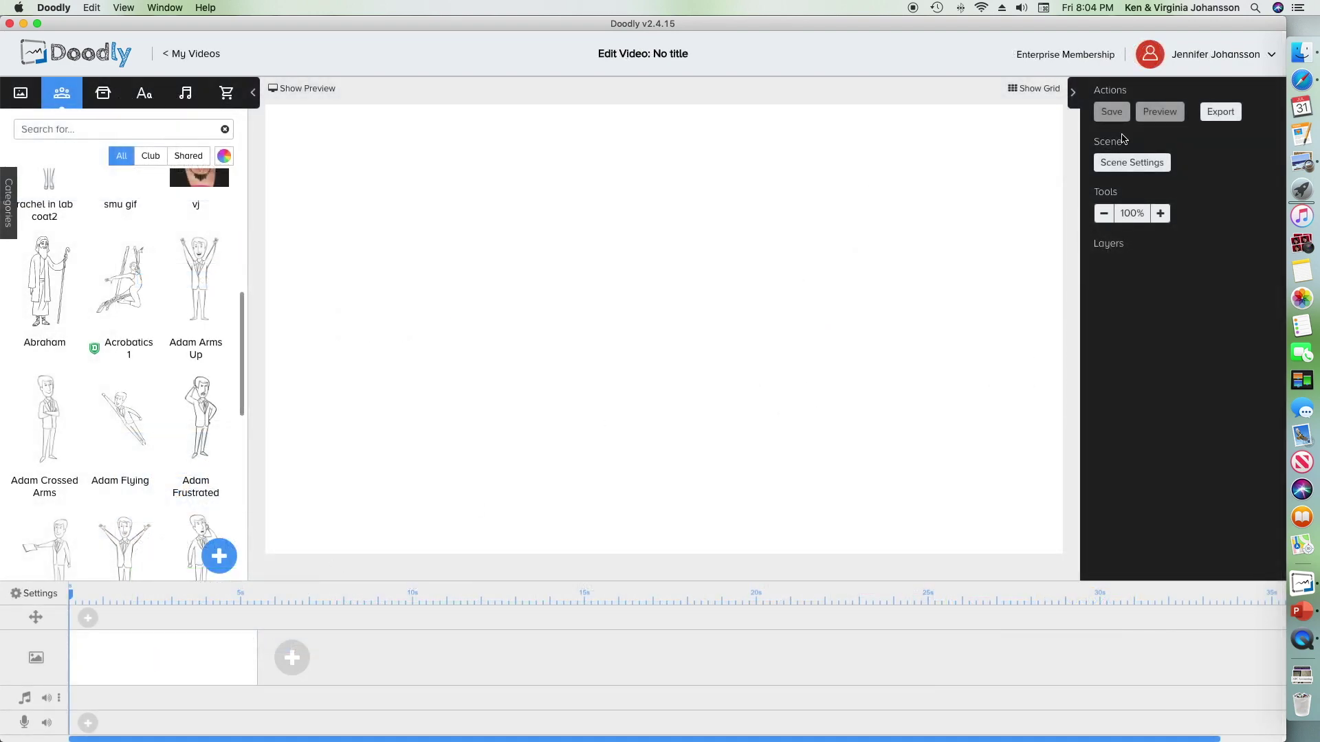
{"action": "left_click", "coordinate": [1133, 163]}
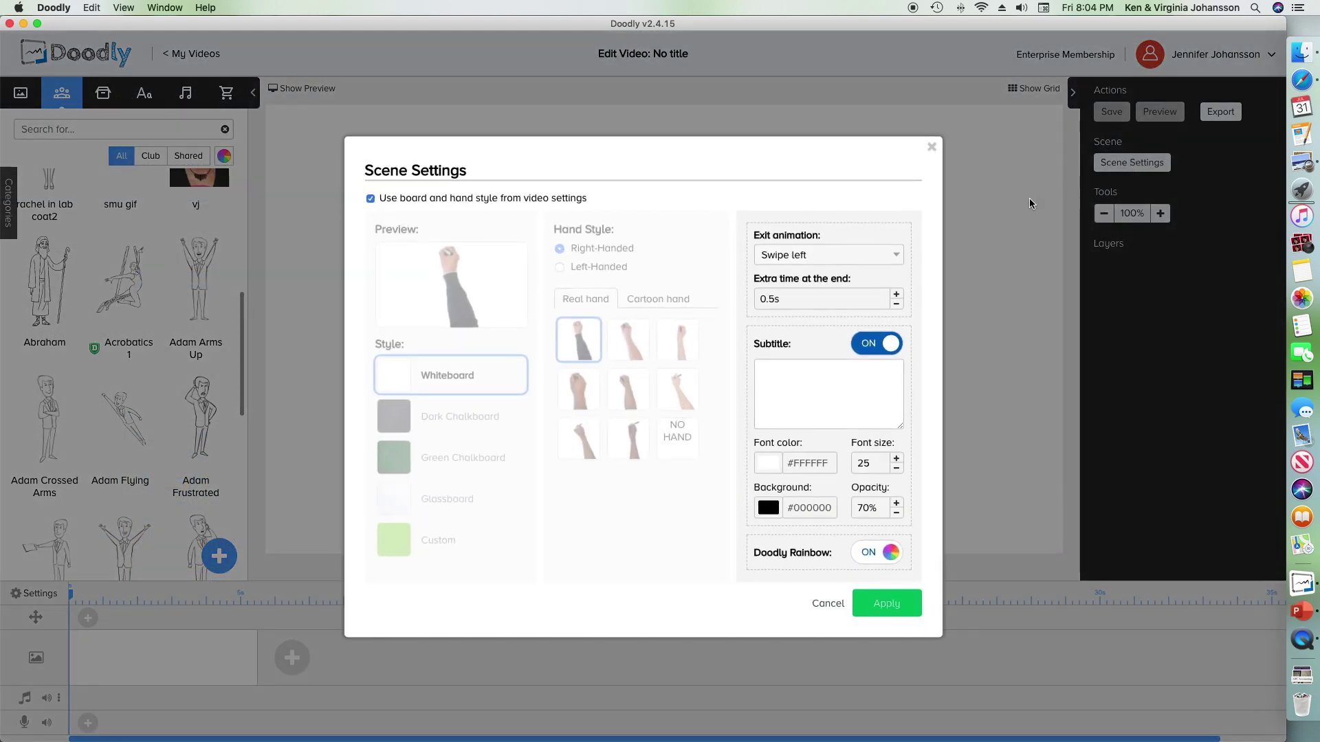
{"action": "left_click", "coordinate": [793, 256]}
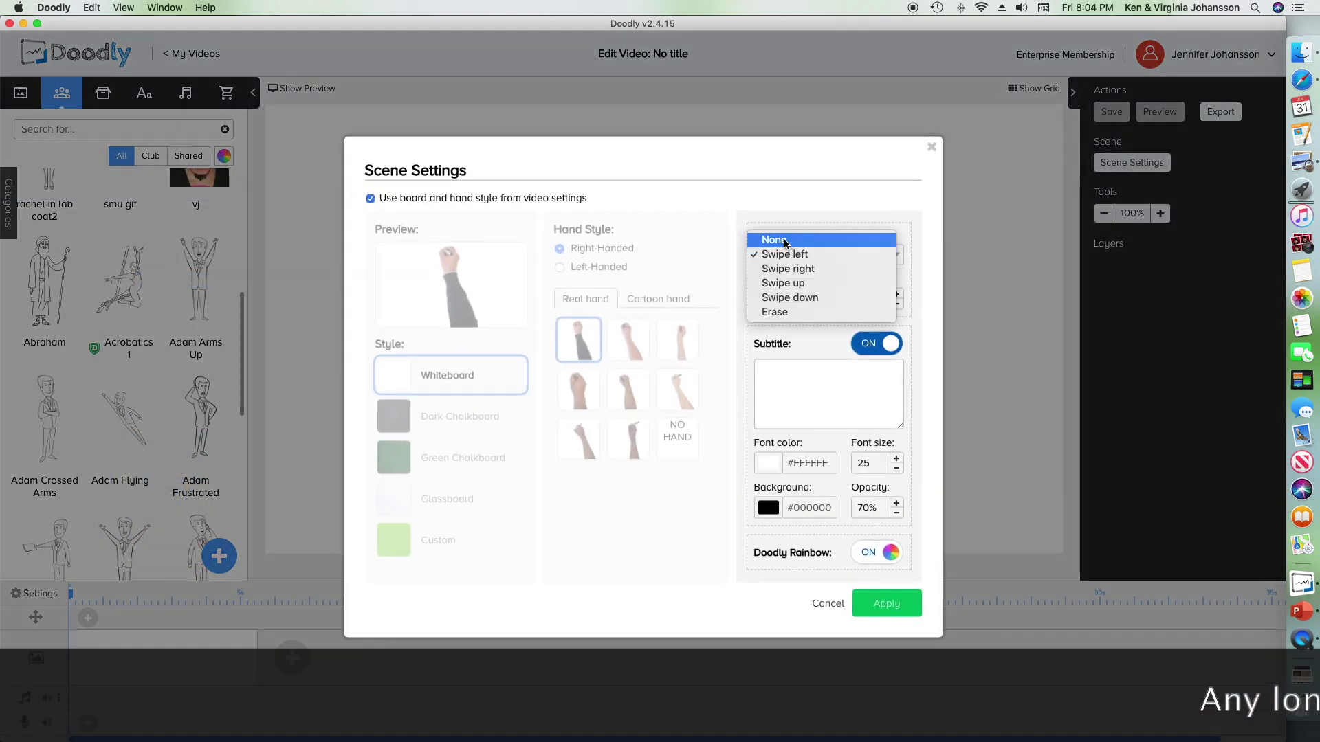
{"action": "left_click", "coordinate": [786, 244]}
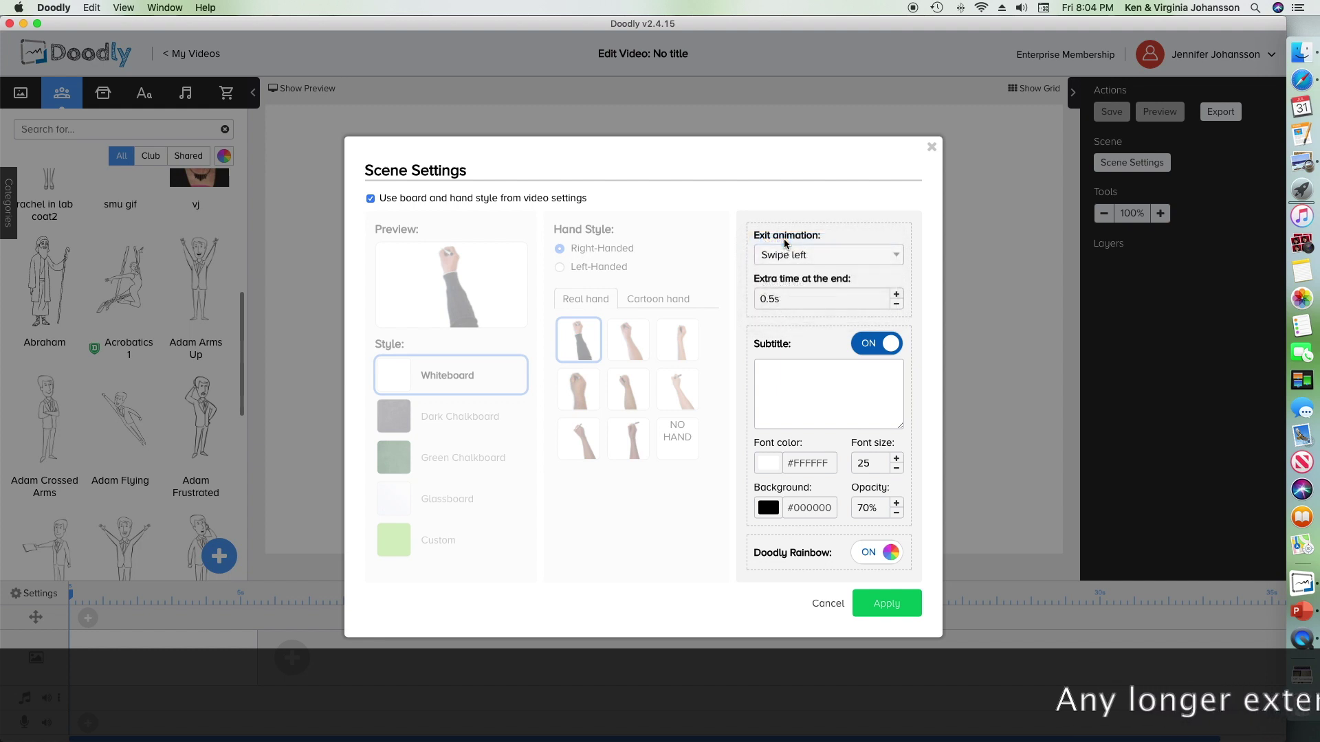
{"action": "triple_click", "coordinate": [799, 299]}
{"action": "key", "text": "BackSpace"}
{"action": "type", "text": "3s"}
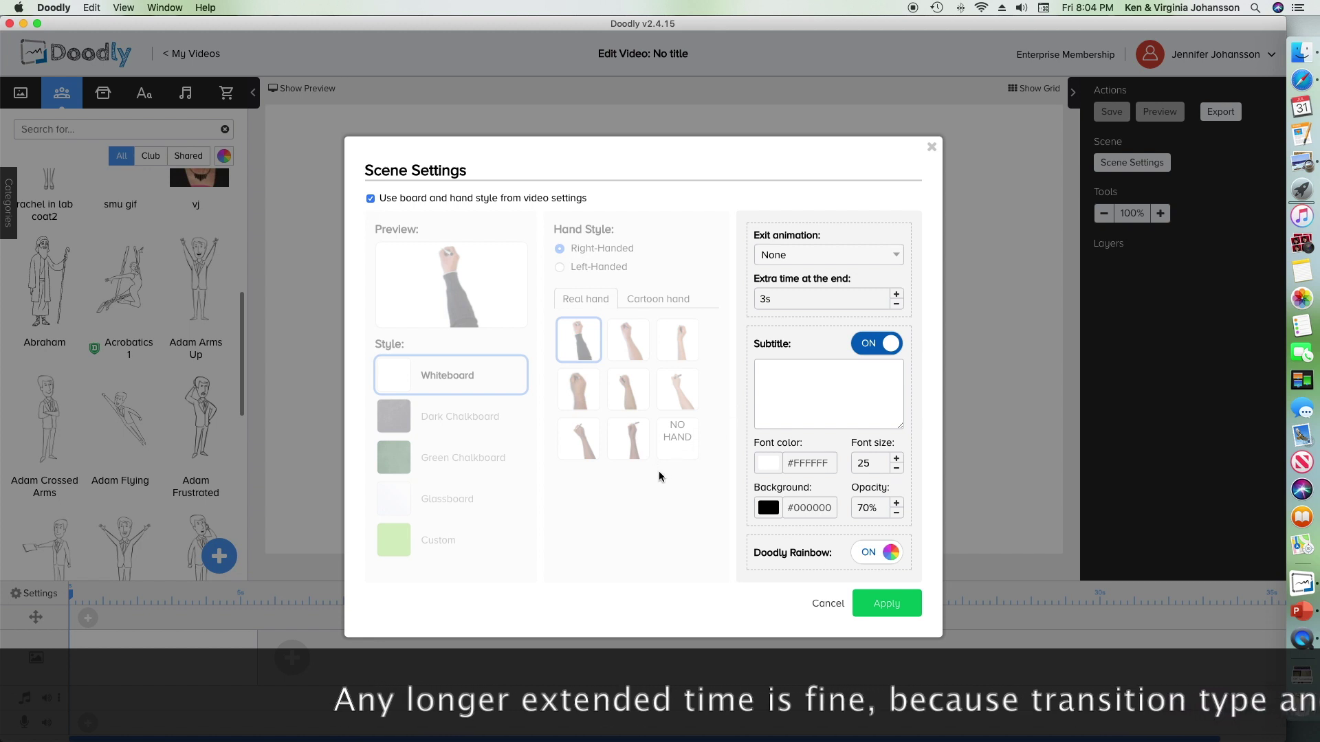
Give the scene a custom board style with an orange-yellow background and apply the settings.
{"action": "left_click", "coordinate": [370, 198]}
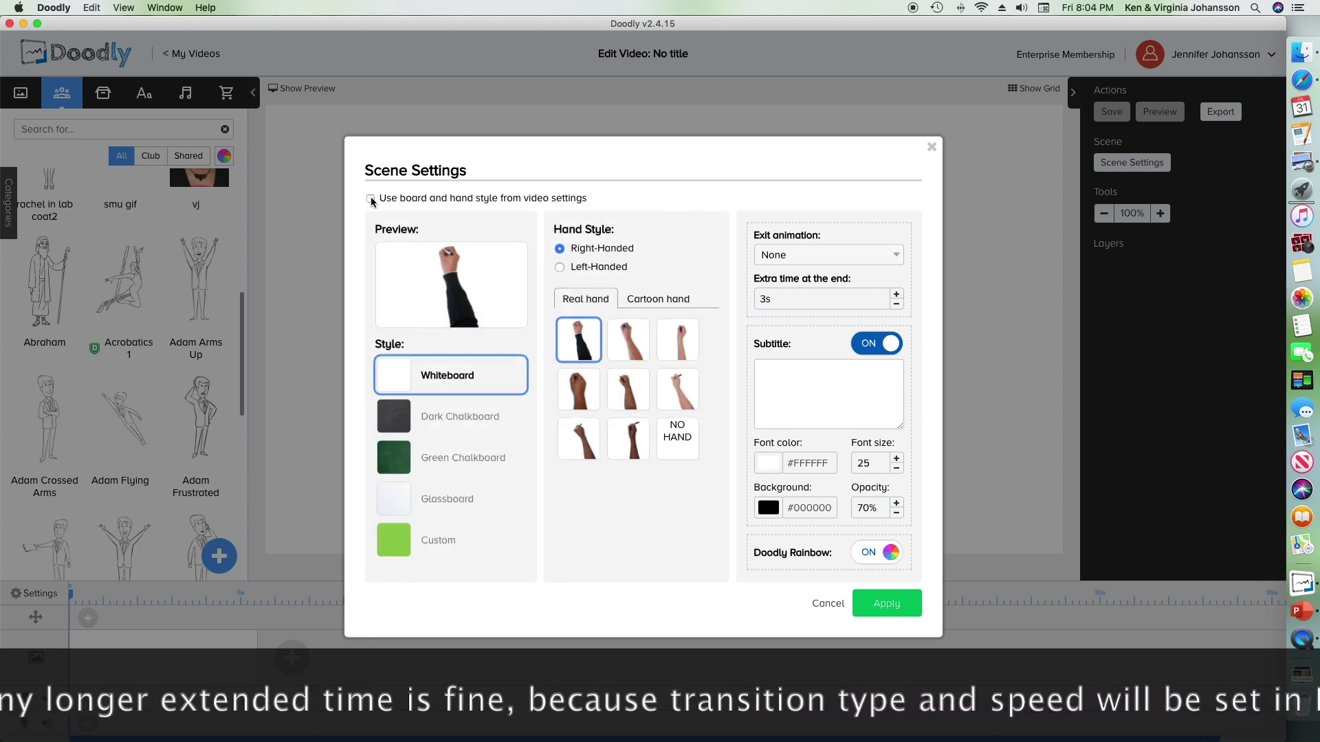
{"action": "left_click", "coordinate": [399, 535]}
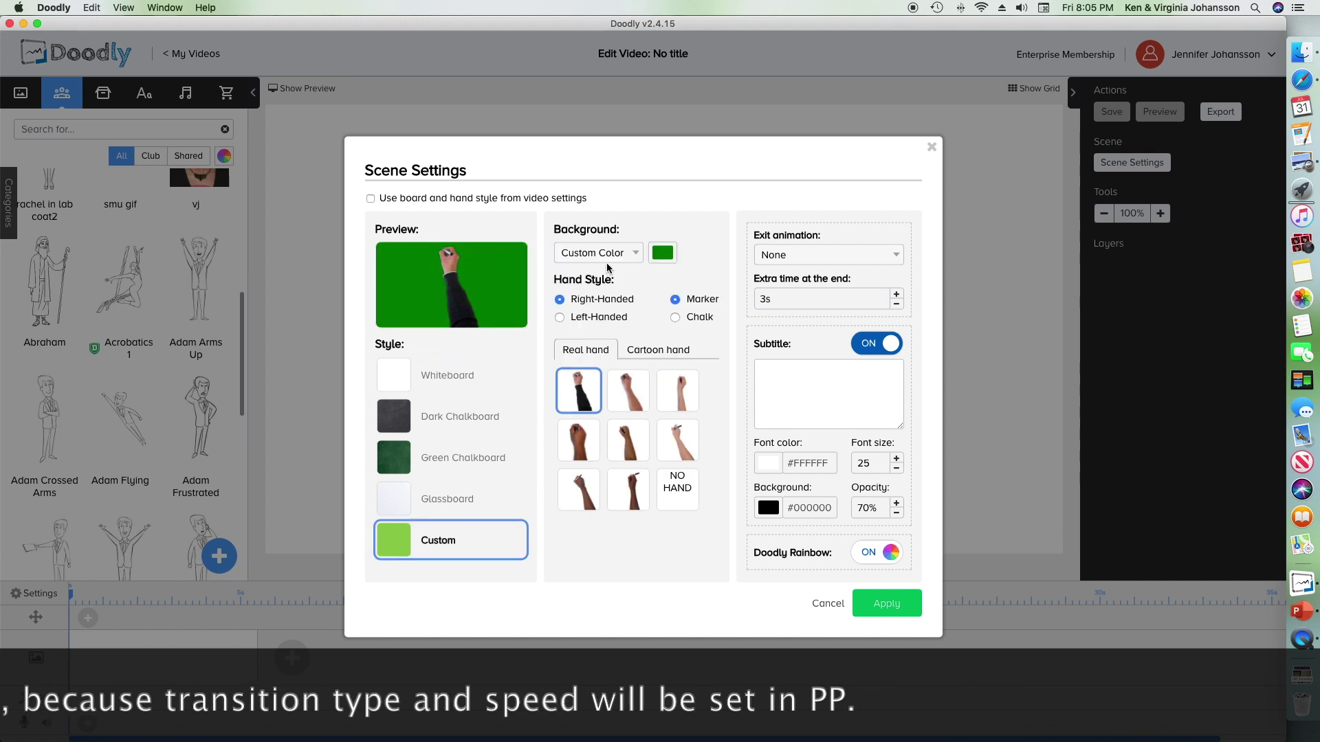
{"action": "left_click", "coordinate": [662, 254]}
{"action": "left_click", "coordinate": [708, 433]}
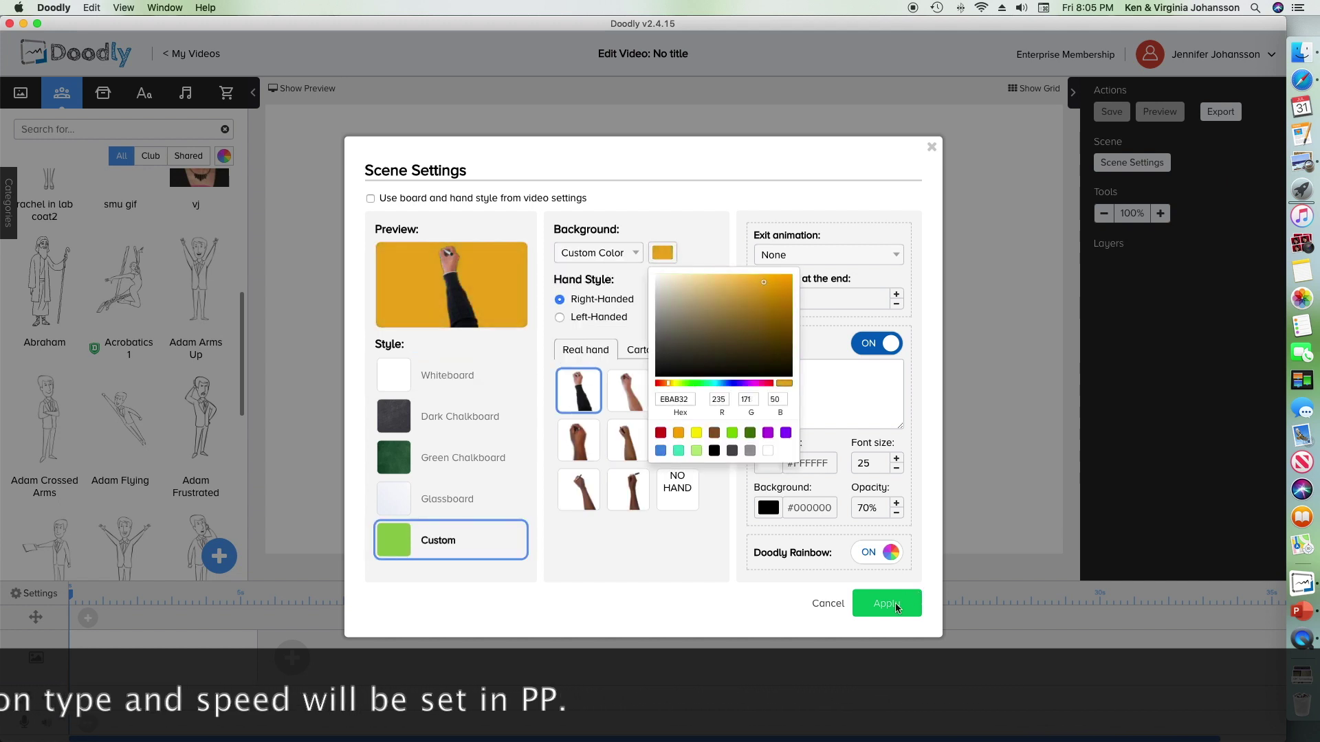
{"action": "left_click", "coordinate": [897, 606]}
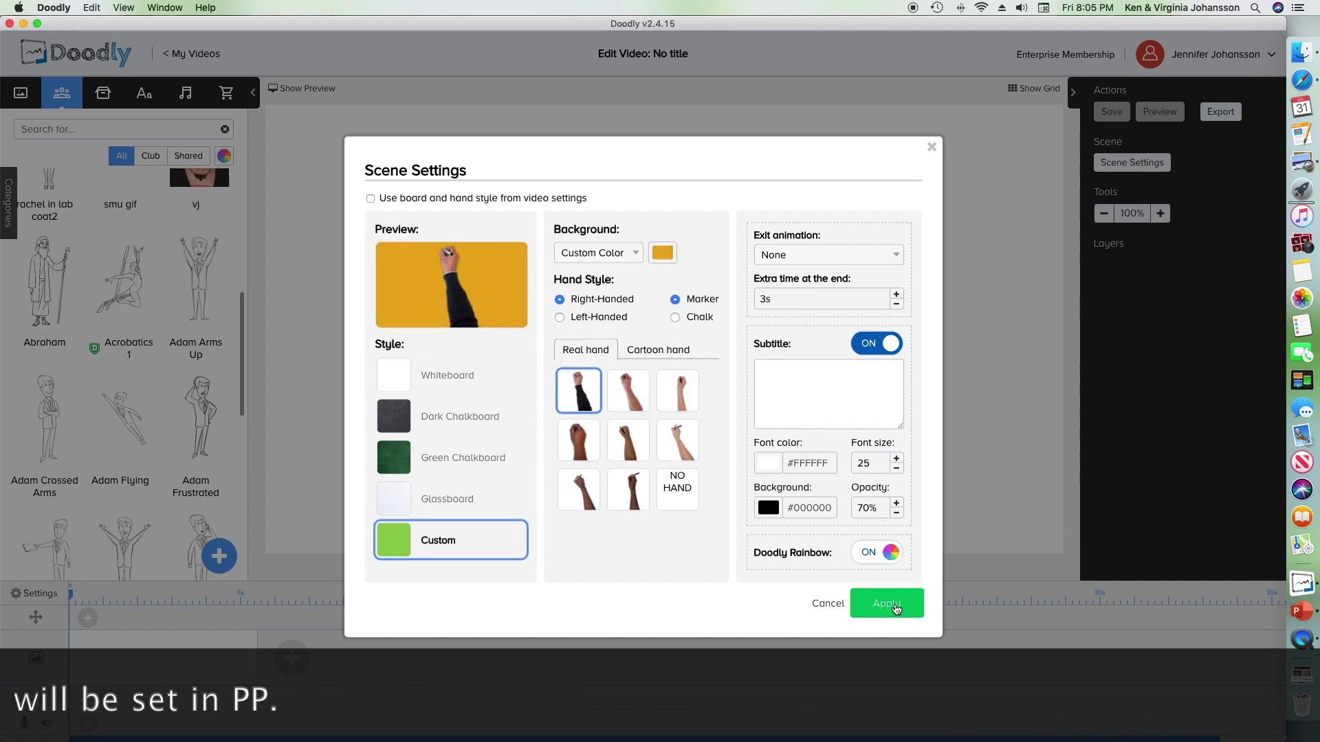
{"action": "left_click", "coordinate": [897, 606]}
Place an enlarged Adam Frustrated character on the right with a 2.25s drawing duration.
{"action": "left_click_drag", "start_coordinate": [221, 440], "coordinate": [833, 324]}
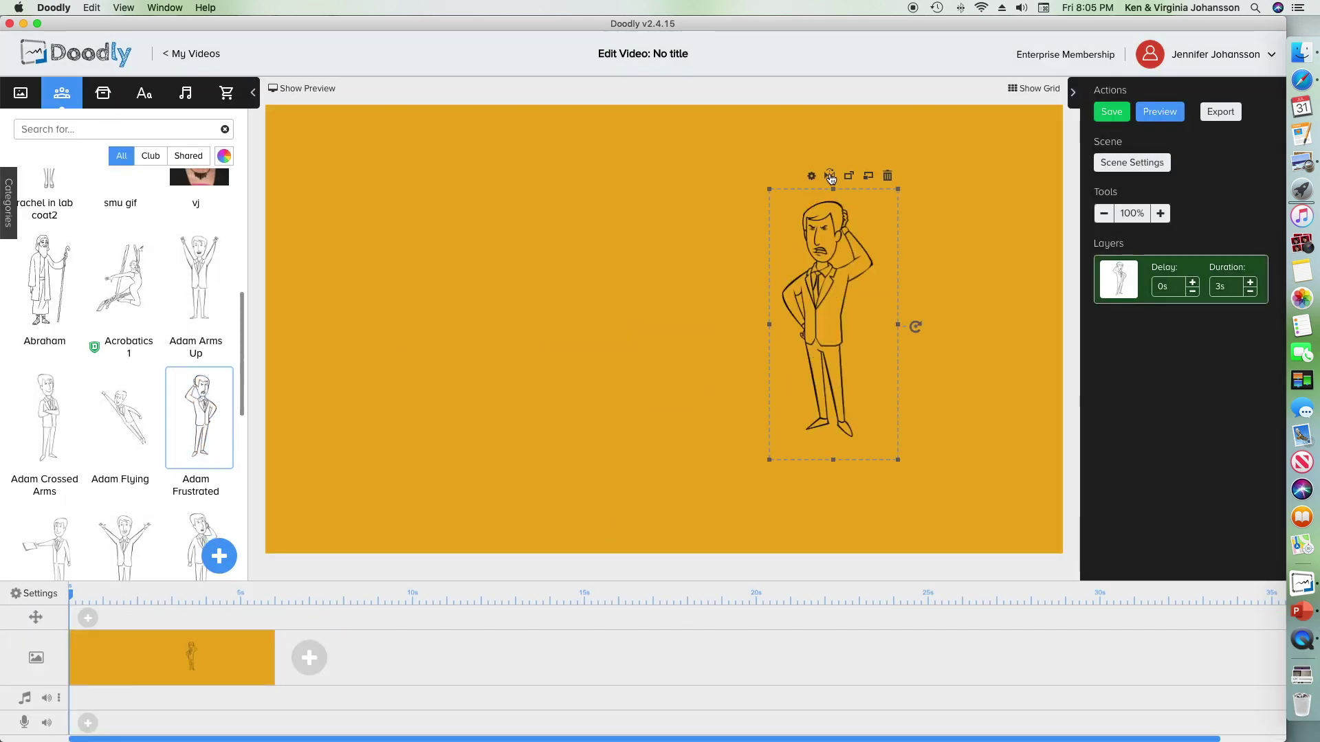
{"action": "left_click_drag", "start_coordinate": [897, 460], "coordinate": [994, 506]}
{"action": "left_click_drag", "start_coordinate": [828, 371], "coordinate": [922, 346]}
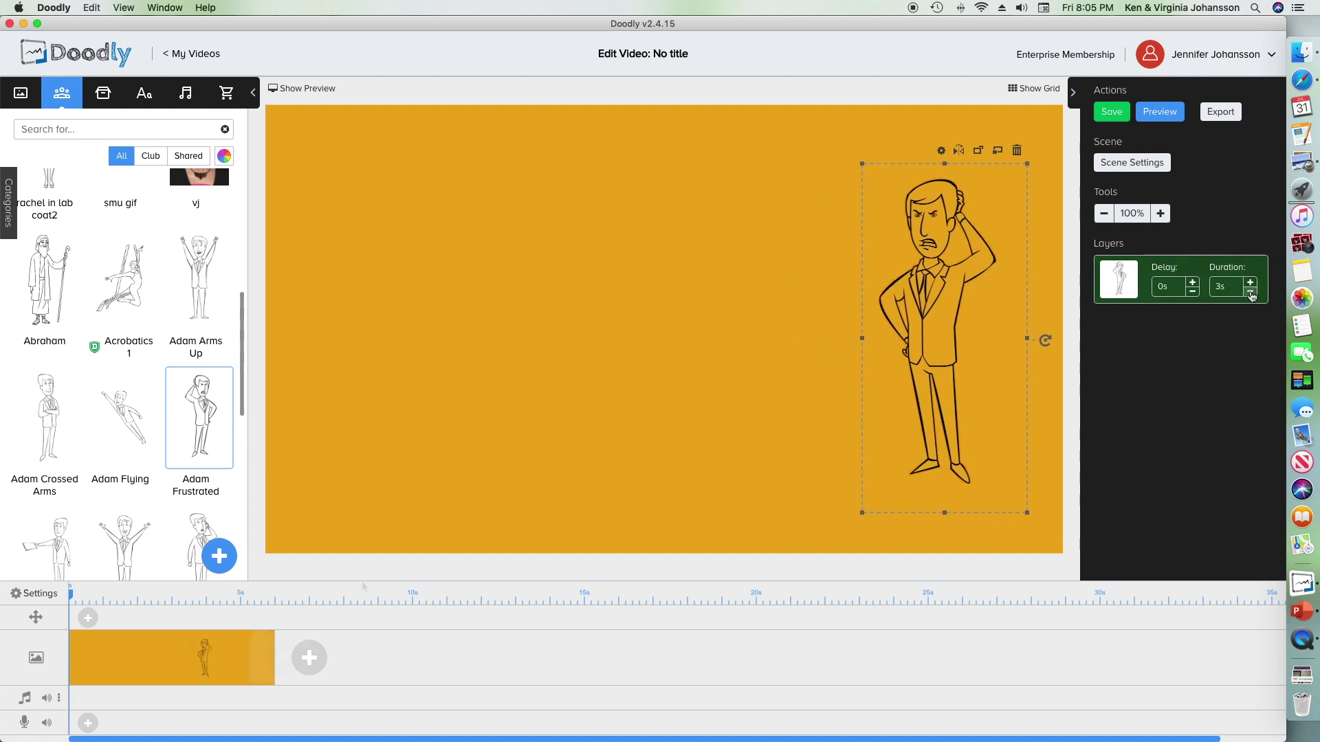
{"action": "left_click", "coordinate": [1250, 292]}
{"action": "left_click", "coordinate": [1250, 292]}
{"action": "left_click", "coordinate": [1250, 292]}
Duplicate the scene three times so the timeline holds four identical scenes.
{"action": "right_click", "coordinate": [120, 667]}
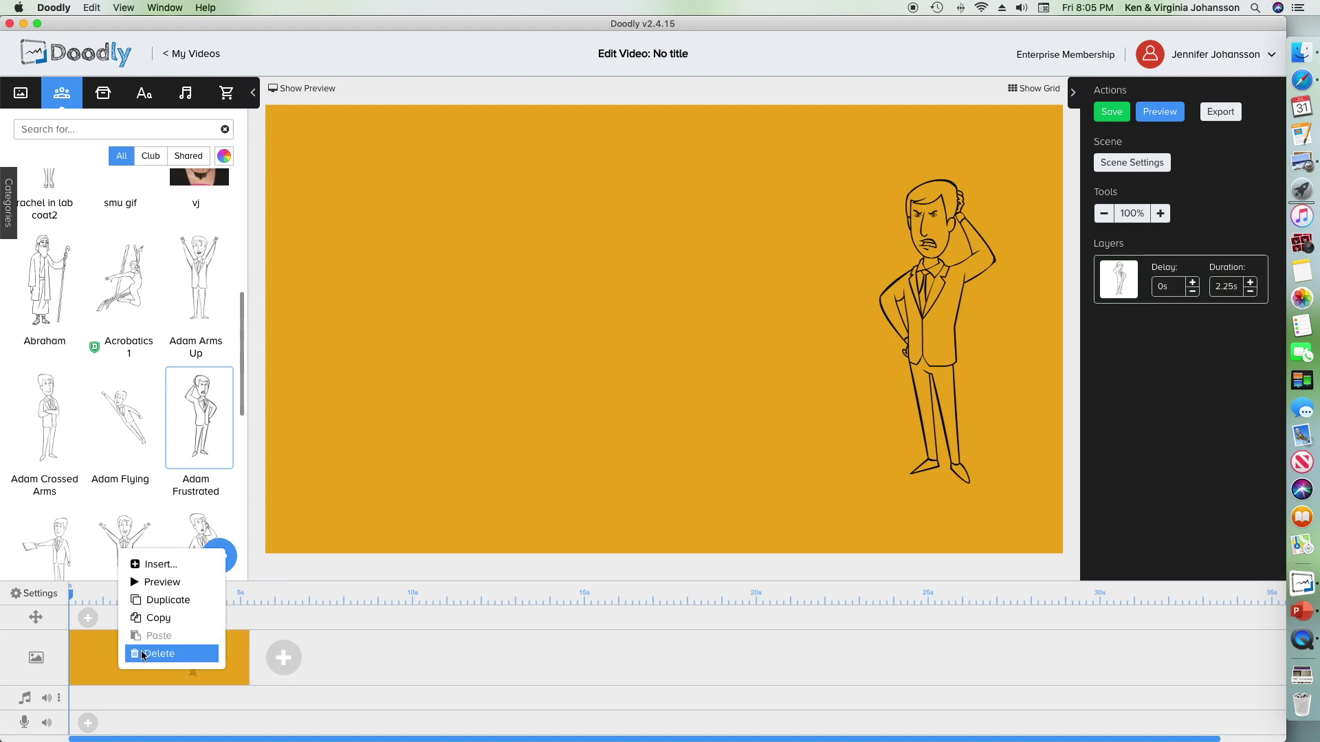
{"action": "left_click", "coordinate": [171, 601]}
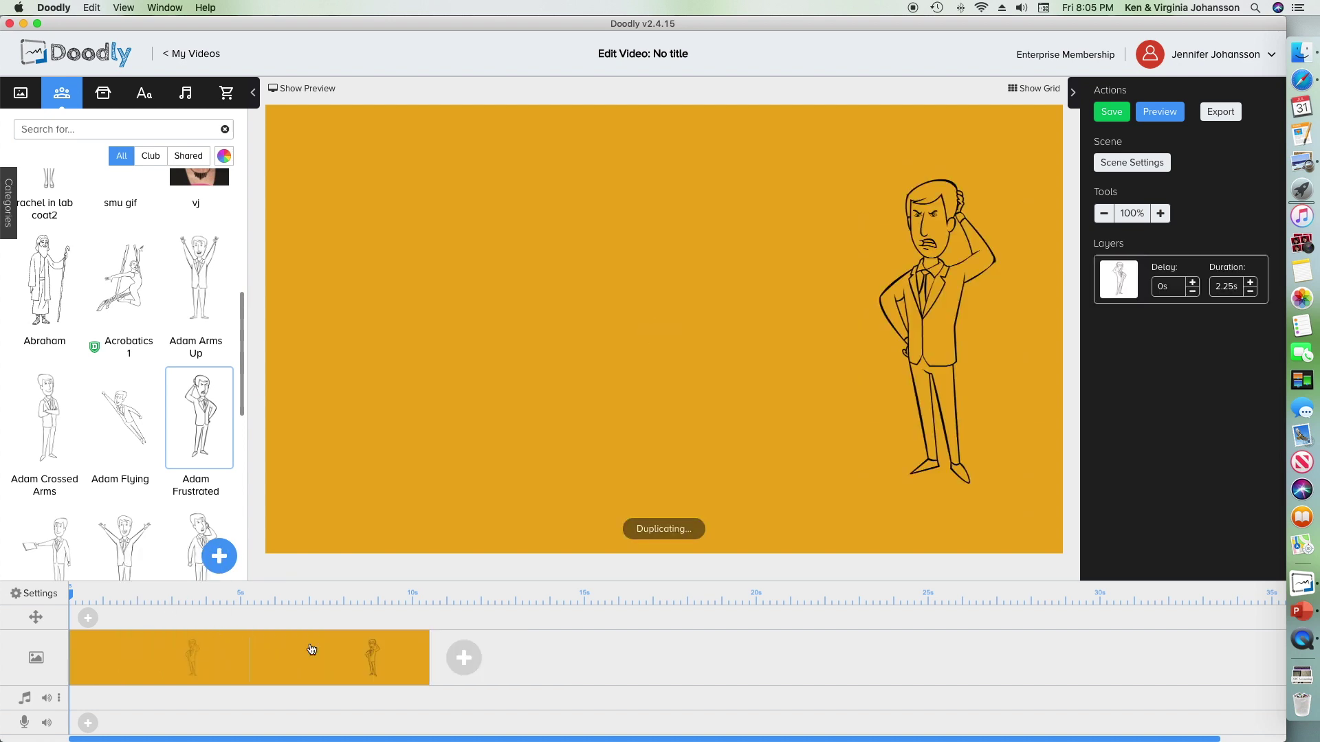
{"action": "right_click", "coordinate": [350, 650]}
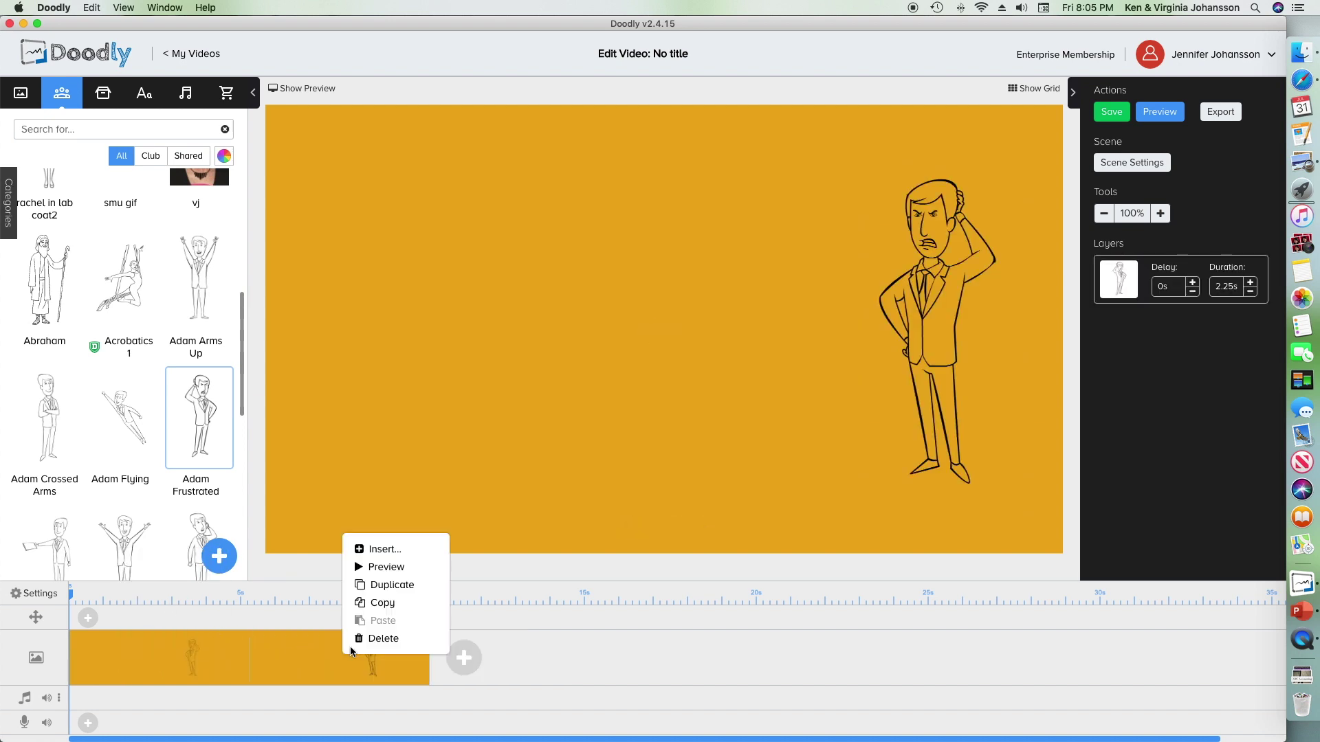
{"action": "left_click", "coordinate": [392, 585]}
{"action": "right_click", "coordinate": [598, 654]}
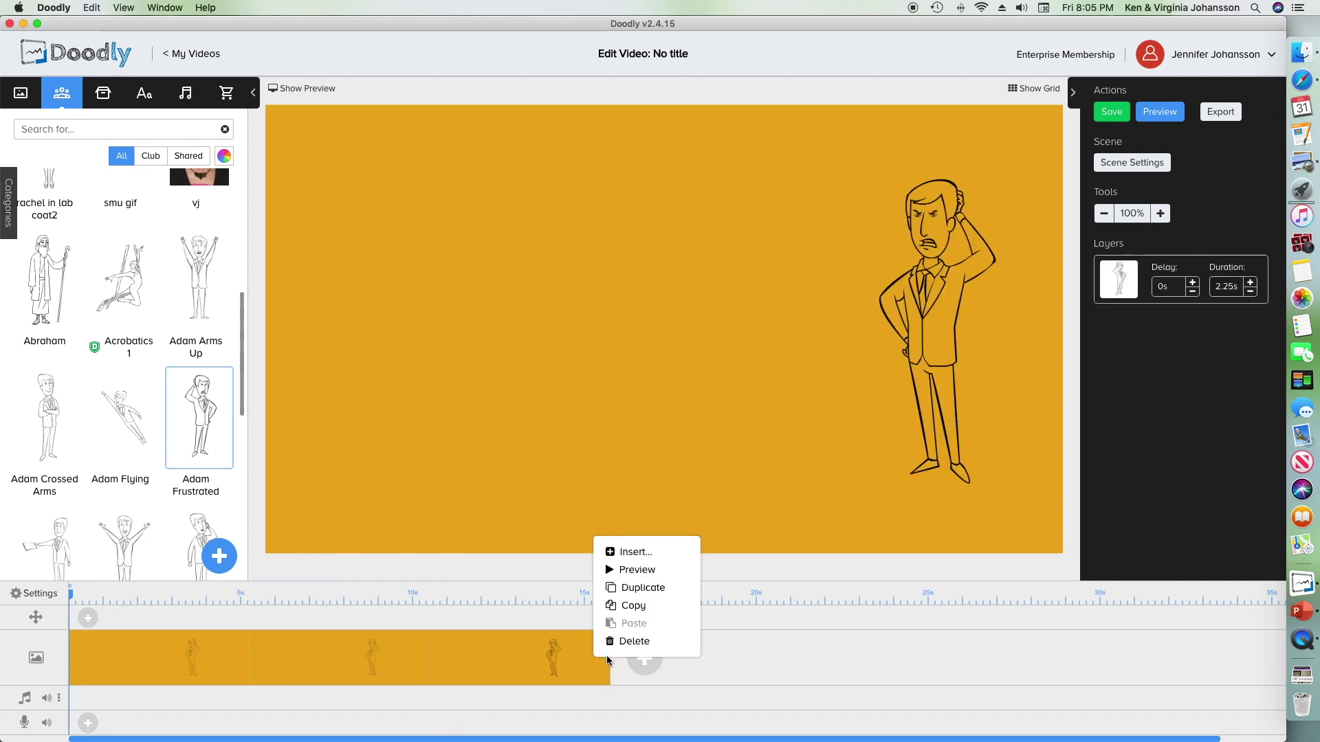
{"action": "left_click", "coordinate": [671, 596]}
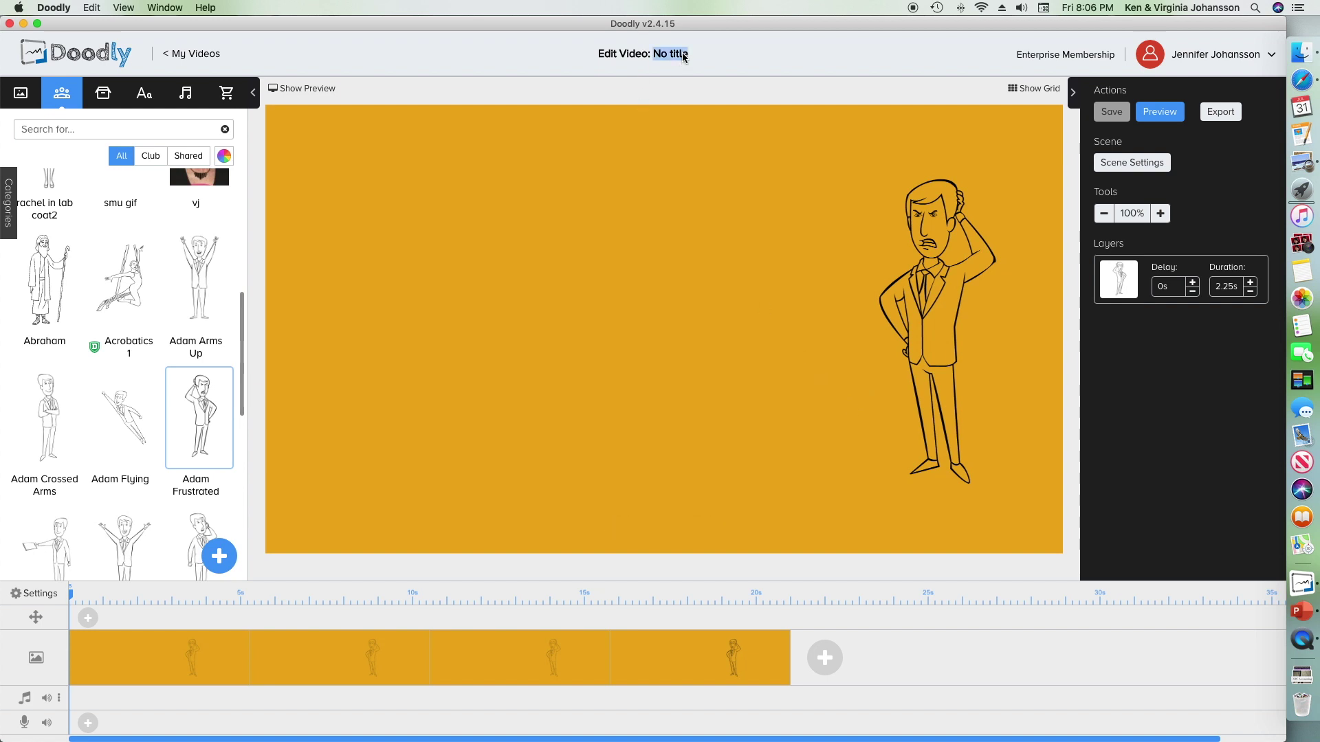
Rename the video 'Doodly and PP test', save it, and return to My Videos.
{"action": "type", "text": "Doodly and PP test"}
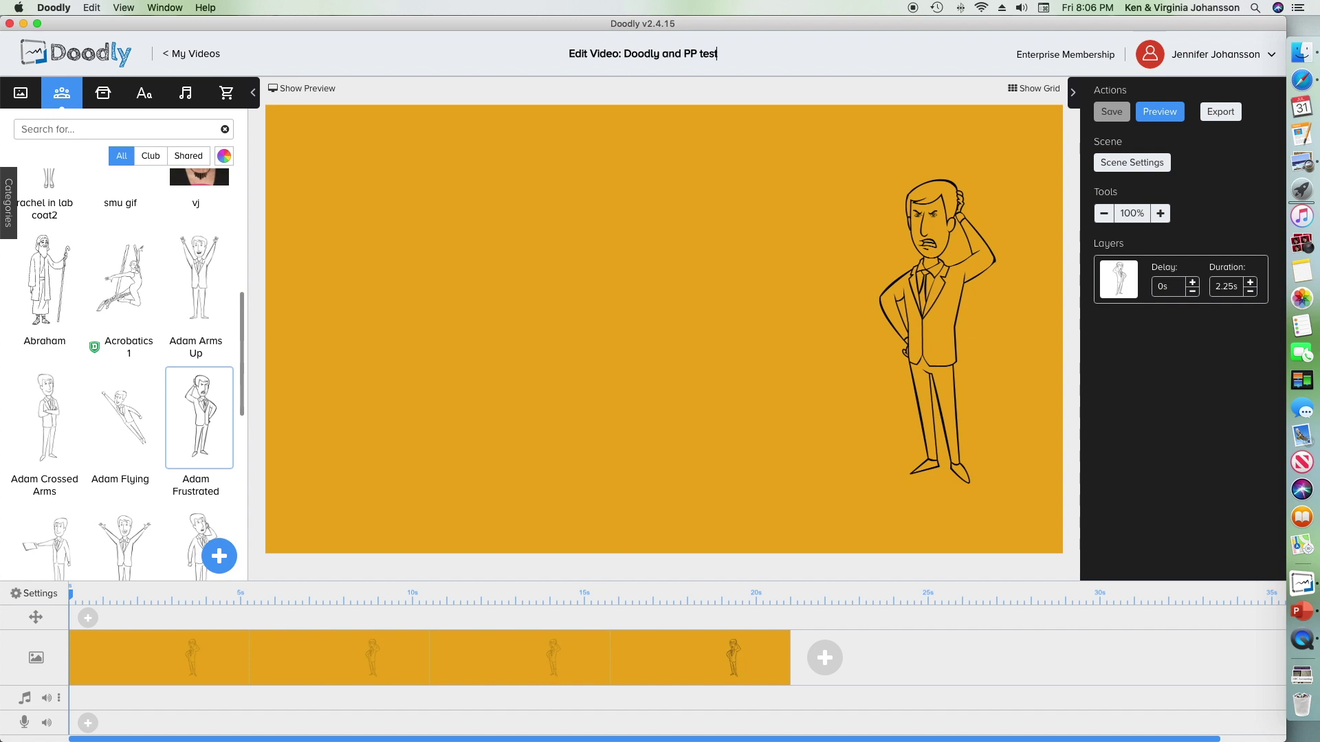
{"action": "left_click", "coordinate": [1111, 112]}
{"action": "left_click", "coordinate": [193, 54]}
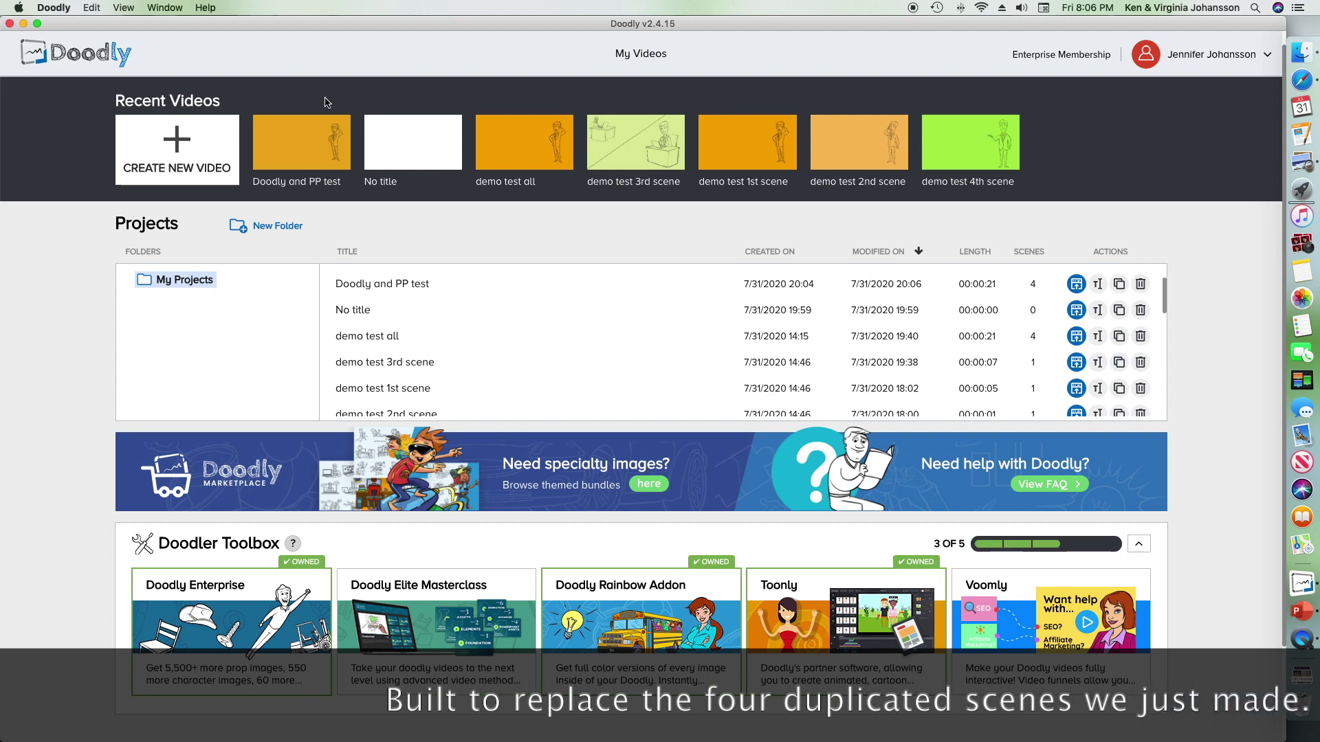
Open demo test all and preview its scenes, ending on the green office scene's woman-at-desk image.
{"action": "left_click", "coordinate": [532, 146]}
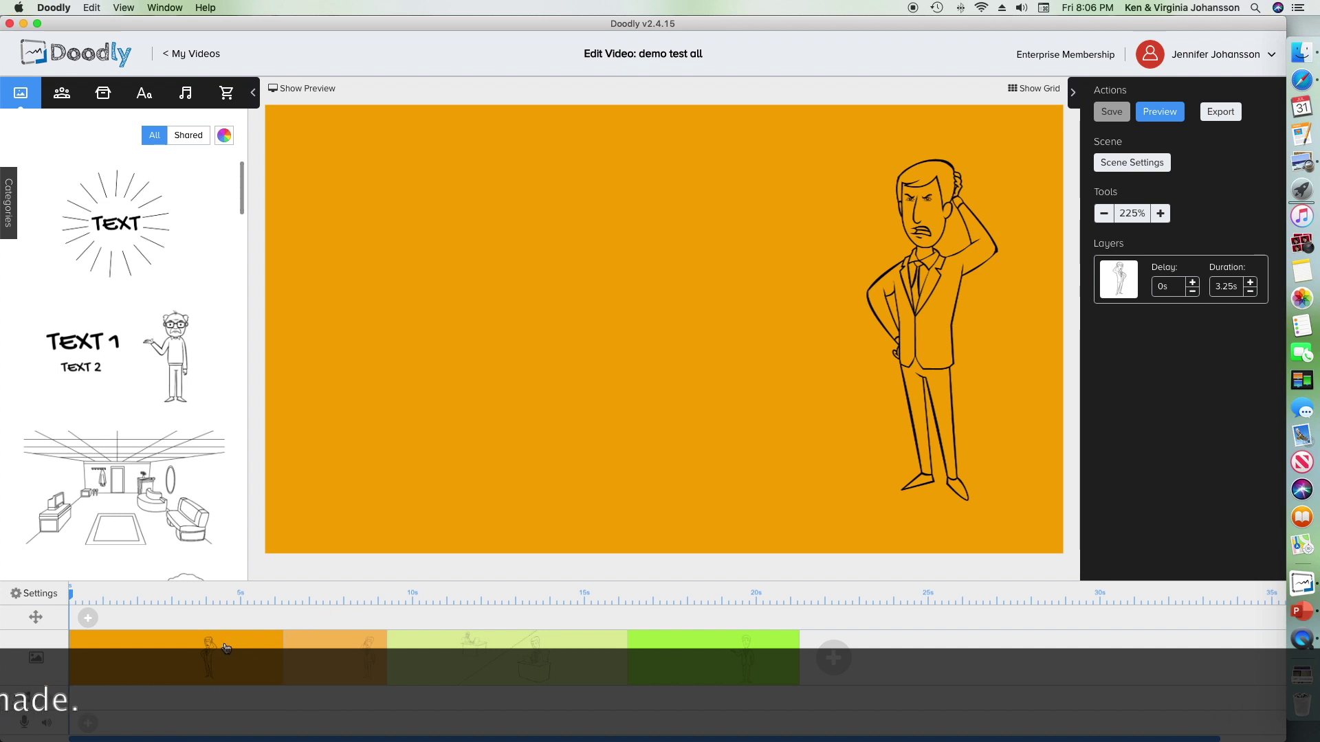
{"action": "left_click", "coordinate": [310, 658]}
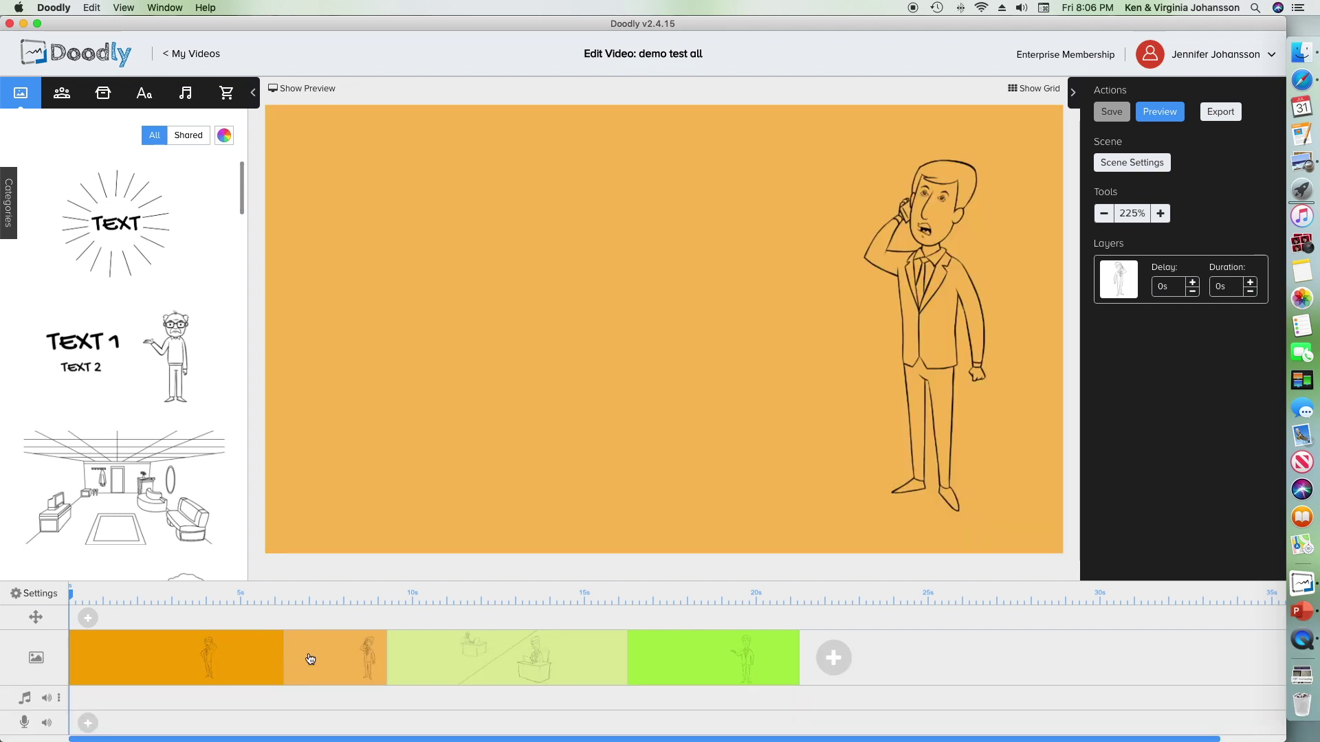
{"action": "left_click", "coordinate": [434, 659]}
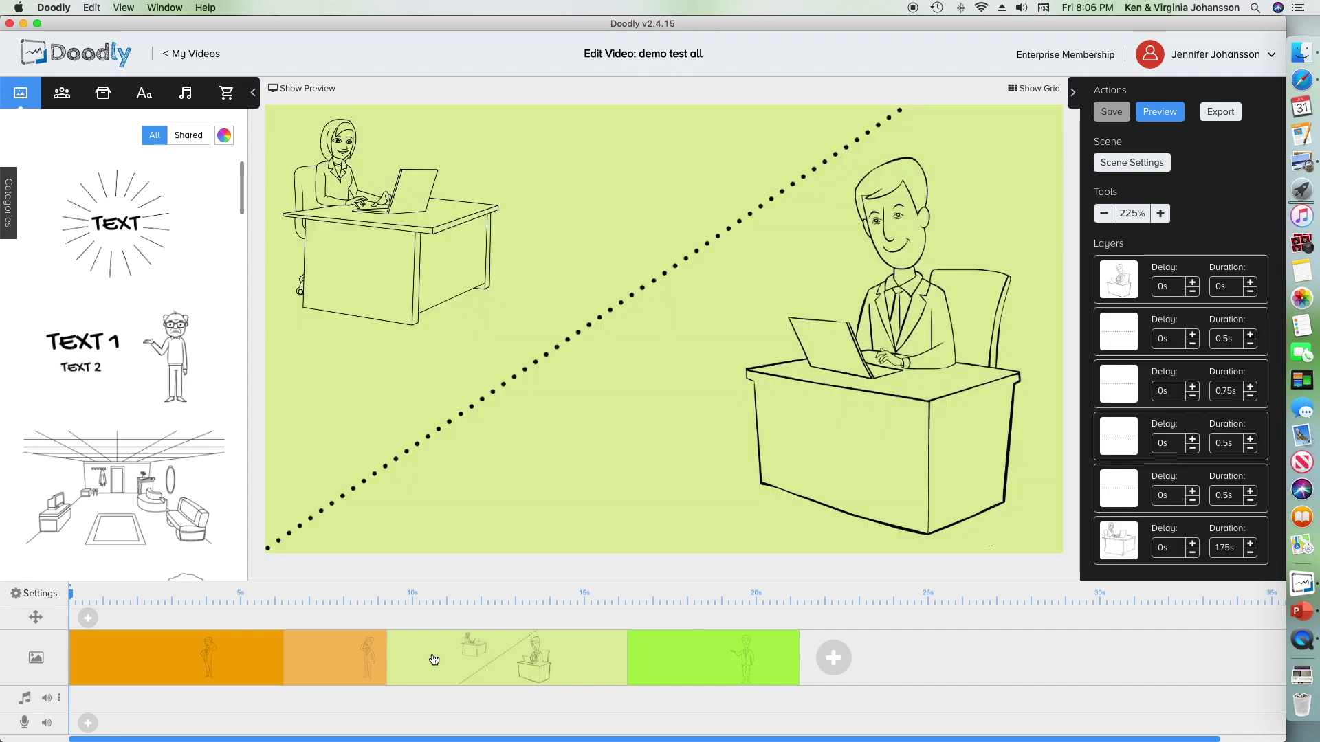
{"action": "left_click", "coordinate": [251, 655]}
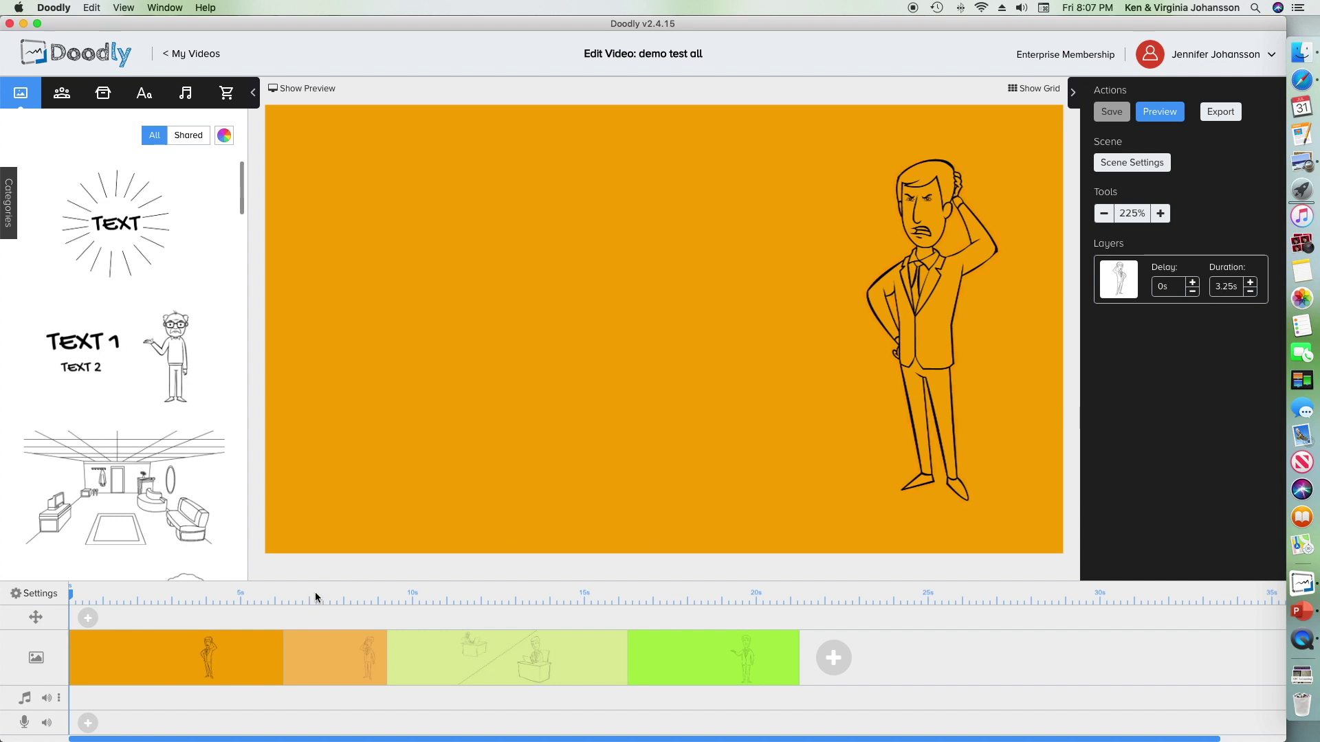
{"action": "left_click", "coordinate": [323, 650]}
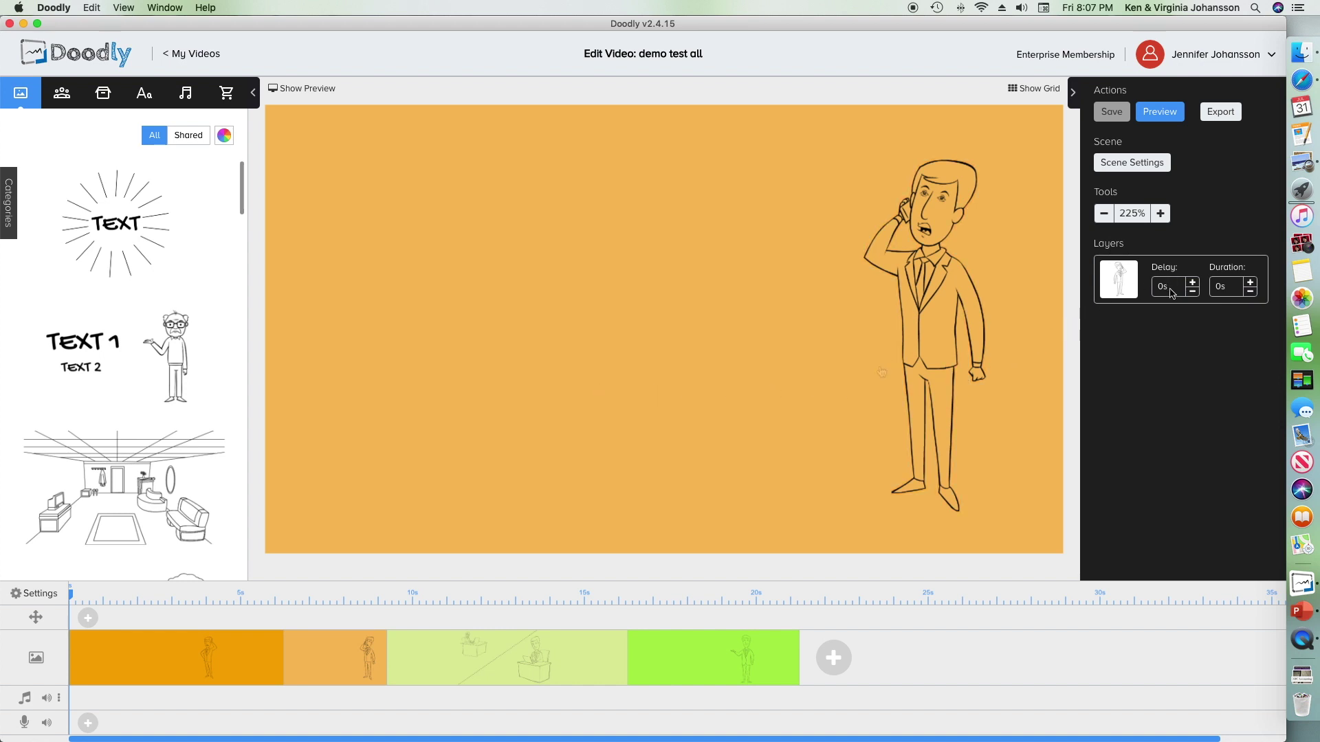
{"action": "left_click", "coordinate": [435, 661]}
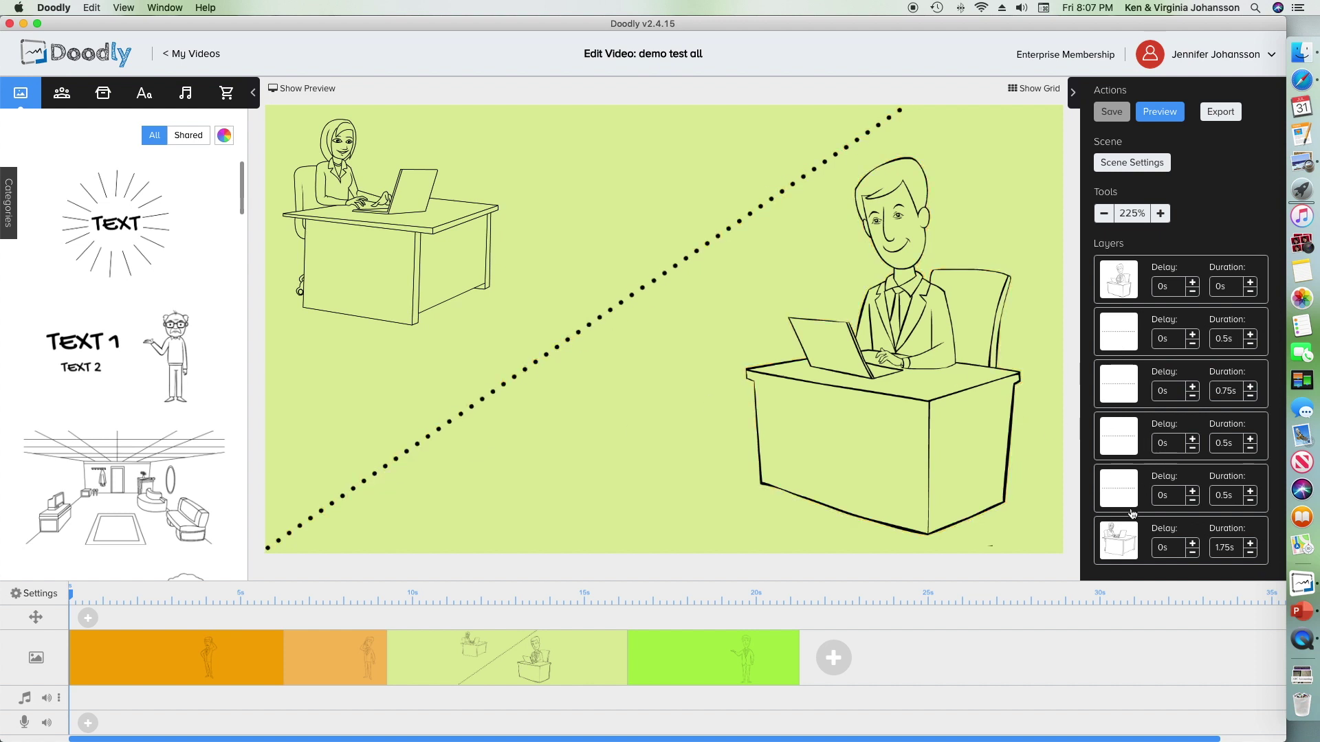
{"action": "left_click", "coordinate": [1118, 540]}
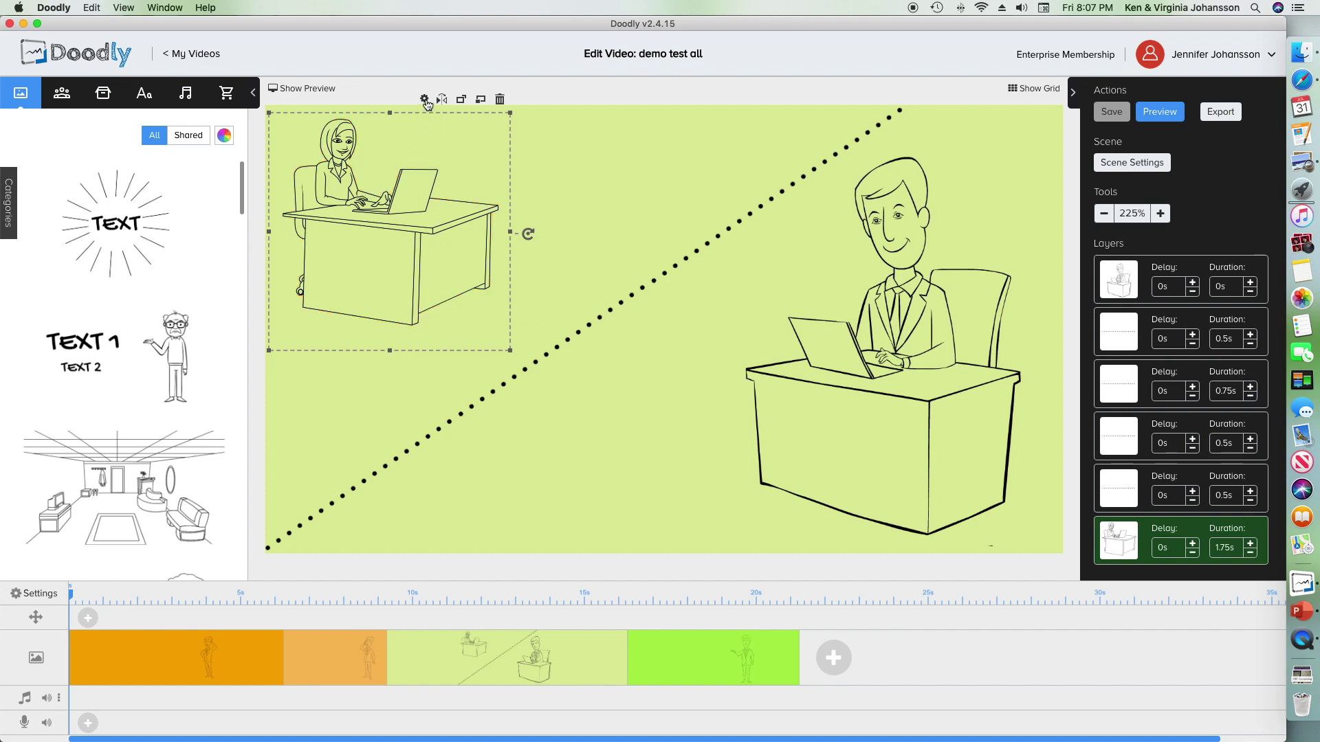
Open the office scene's Scene Settings, then save the demo test all project.
{"action": "left_click", "coordinate": [1131, 163]}
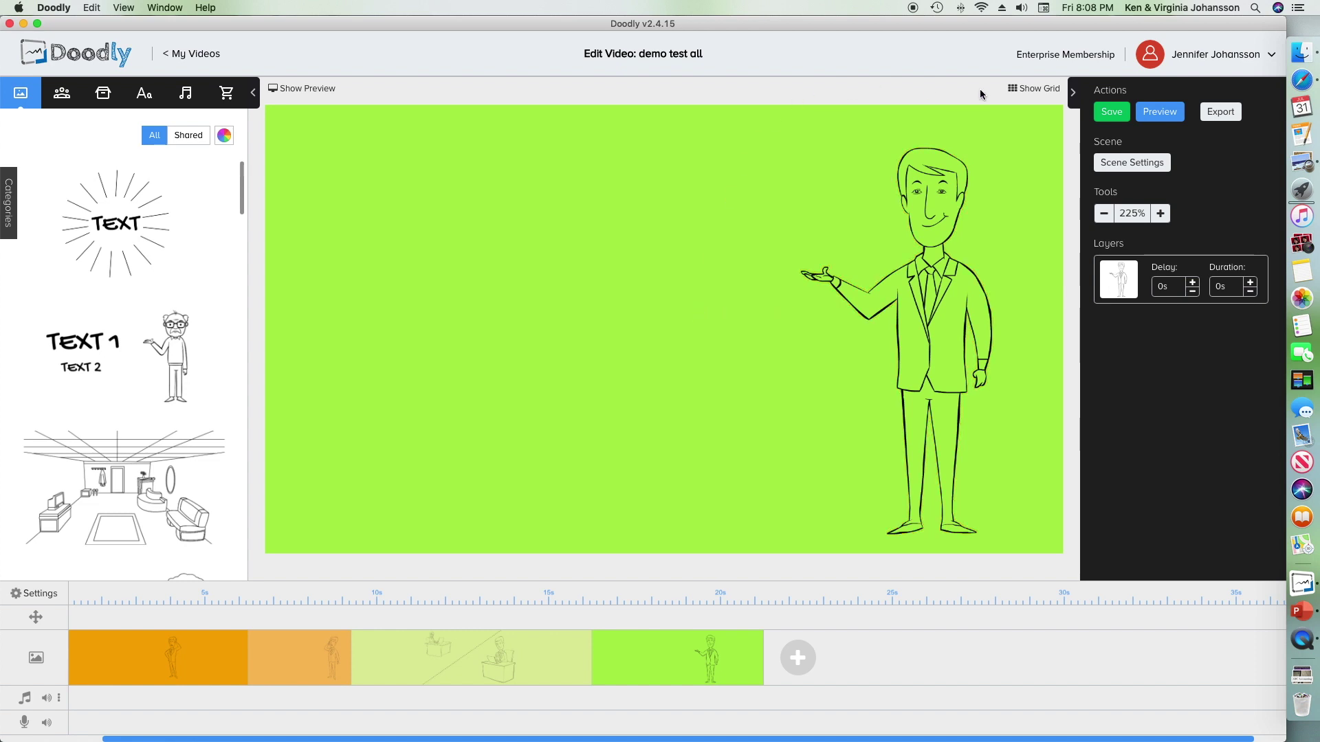
{"action": "left_click", "coordinate": [1108, 113]}
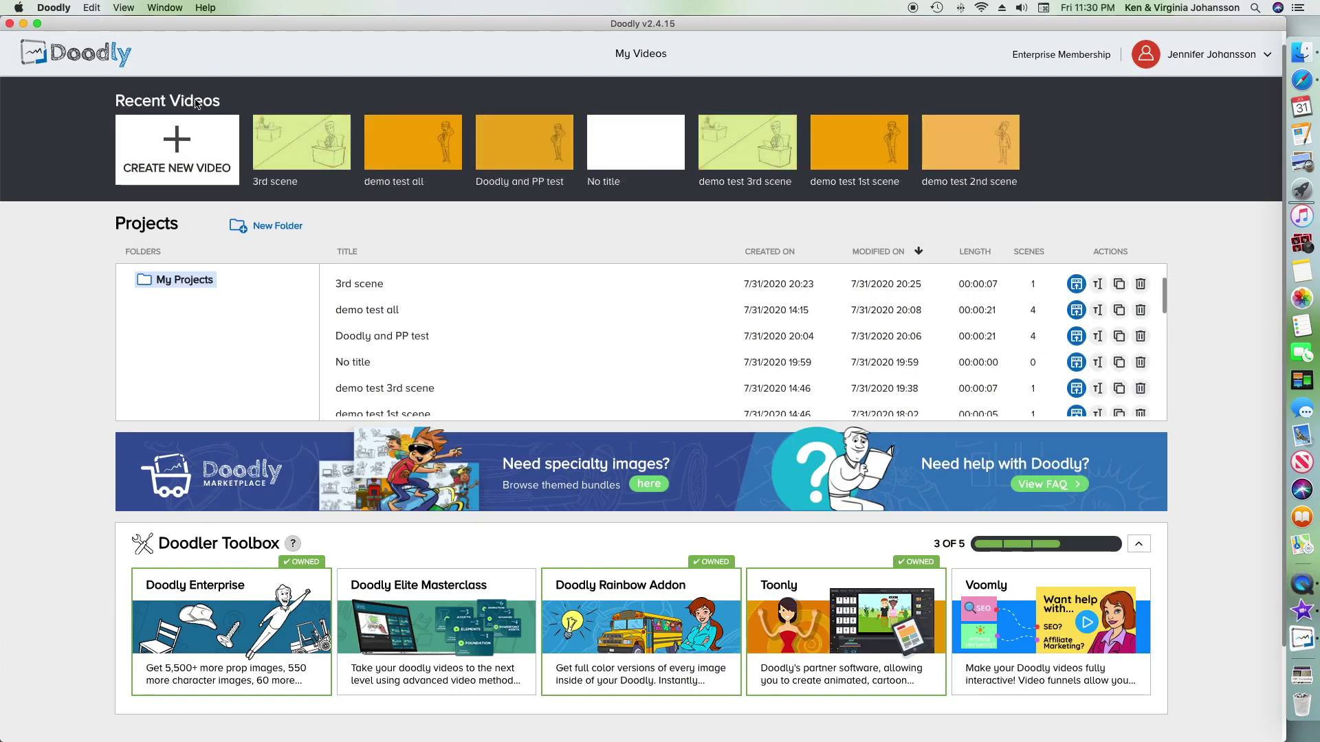
Make four duplicates of the demo test all project.
{"action": "right_click", "coordinate": [401, 147]}
{"action": "left_click", "coordinate": [431, 191]}
{"action": "key", "text": "Return"}
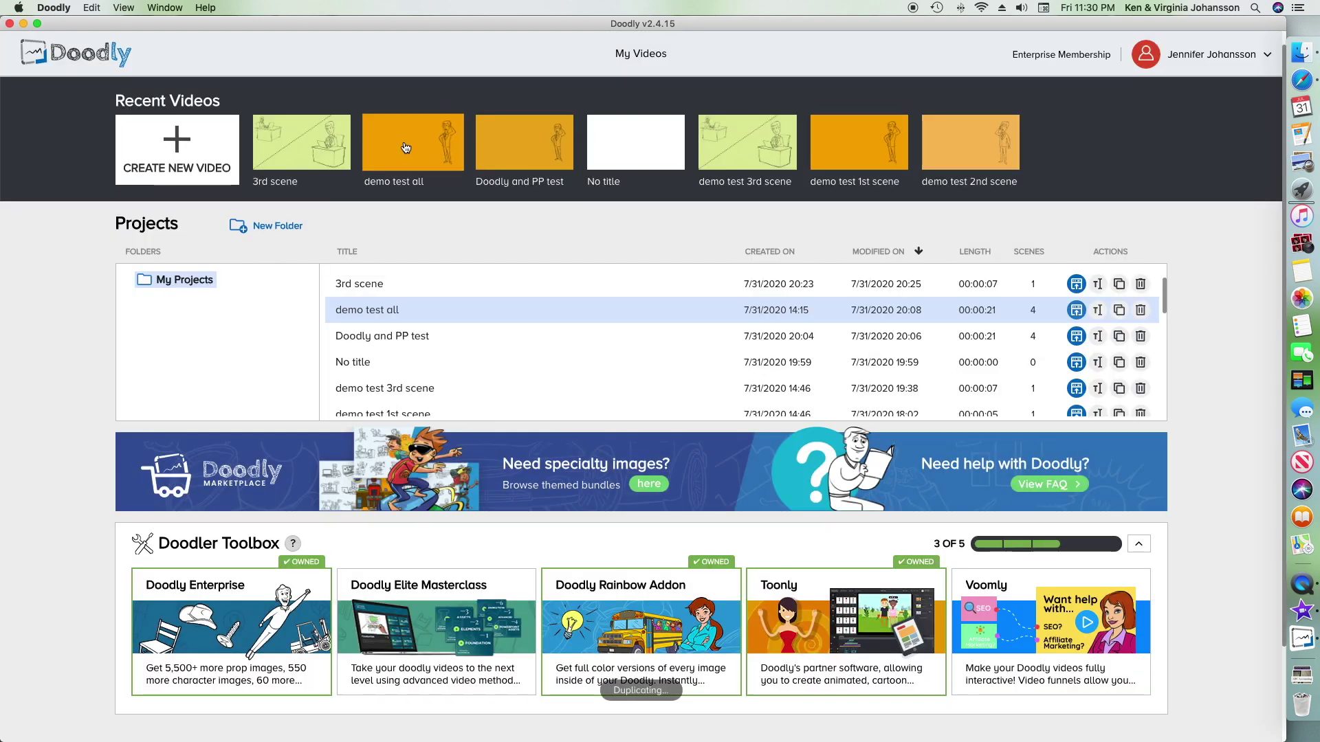
{"action": "right_click", "coordinate": [286, 147]}
{"action": "left_click", "coordinate": [314, 190]}
{"action": "key", "text": "Return"}
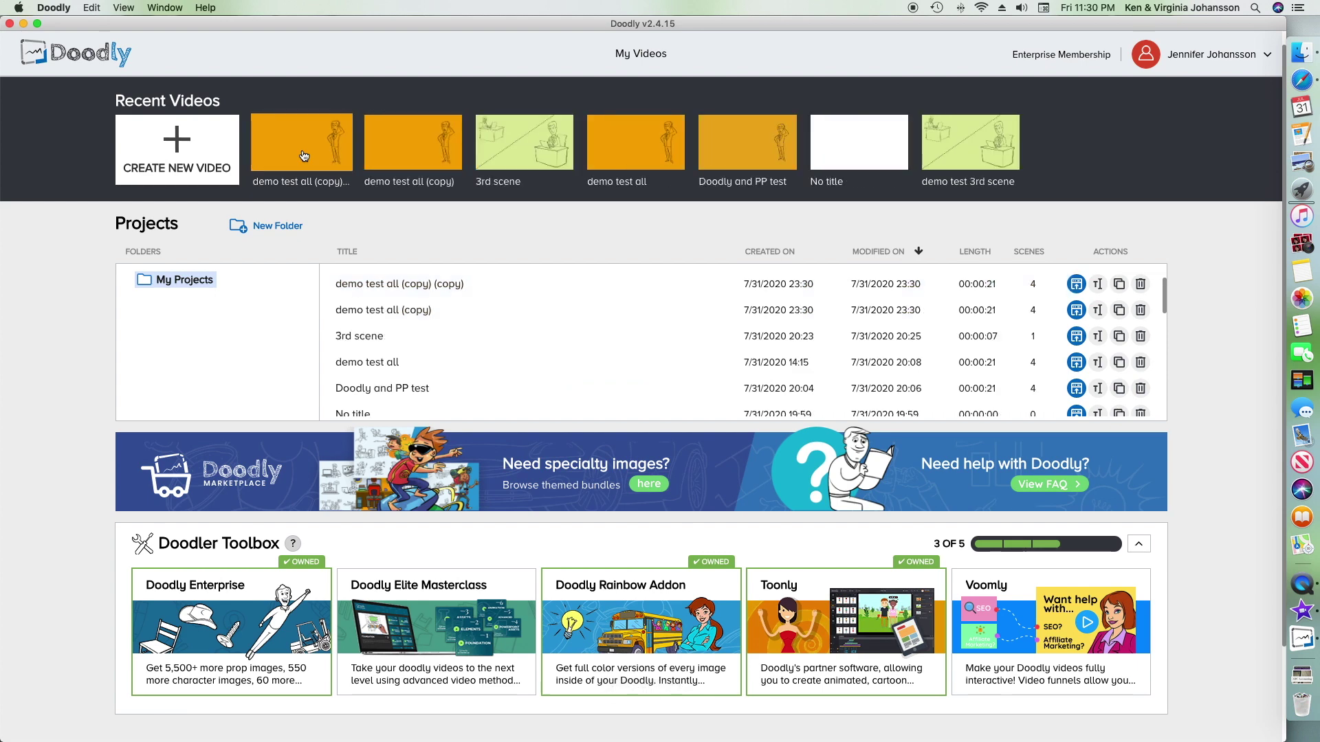
{"action": "right_click", "coordinate": [304, 156]}
{"action": "left_click", "coordinate": [350, 207]}
{"action": "key", "text": "Return"}
{"action": "right_click", "coordinate": [303, 141]}
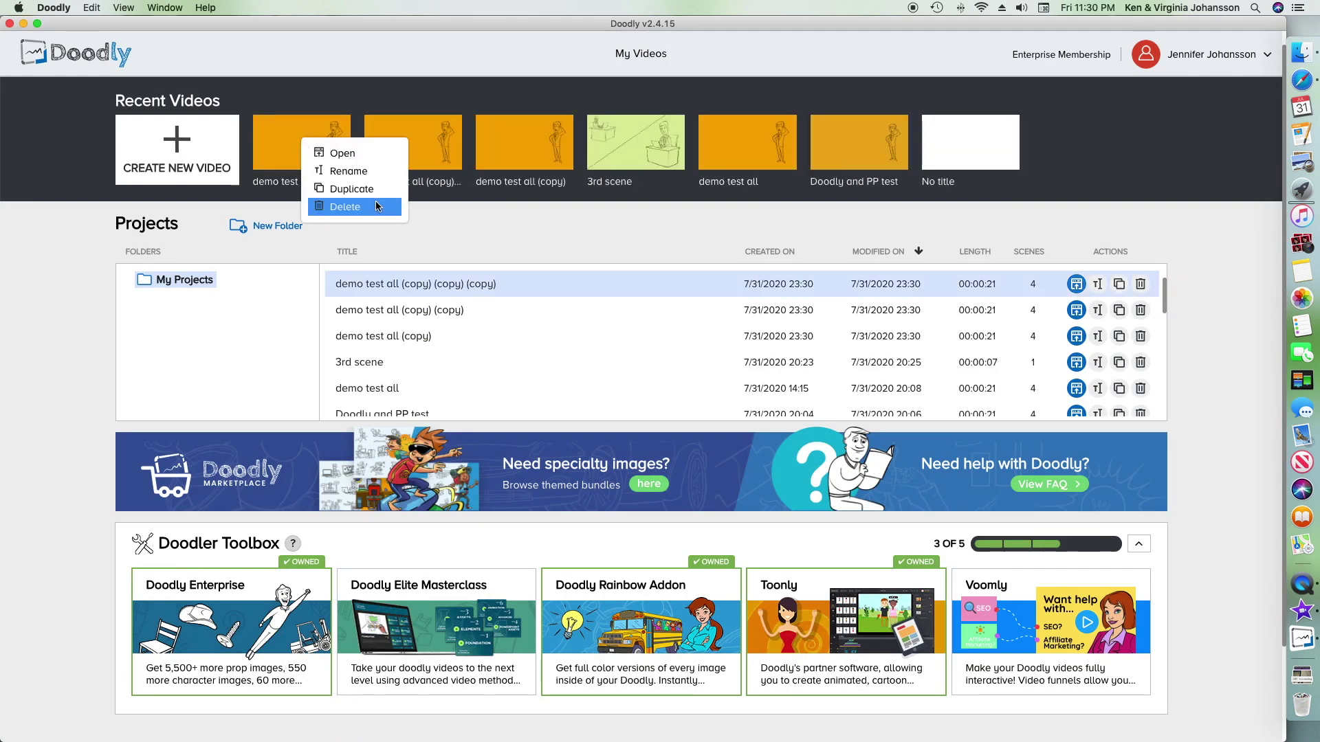
{"action": "left_click", "coordinate": [350, 188]}
{"action": "key", "text": "Return"}
Rename the first two copies 'demo test scene 1' and 'demo test scene two'.
{"action": "right_click", "coordinate": [301, 160]}
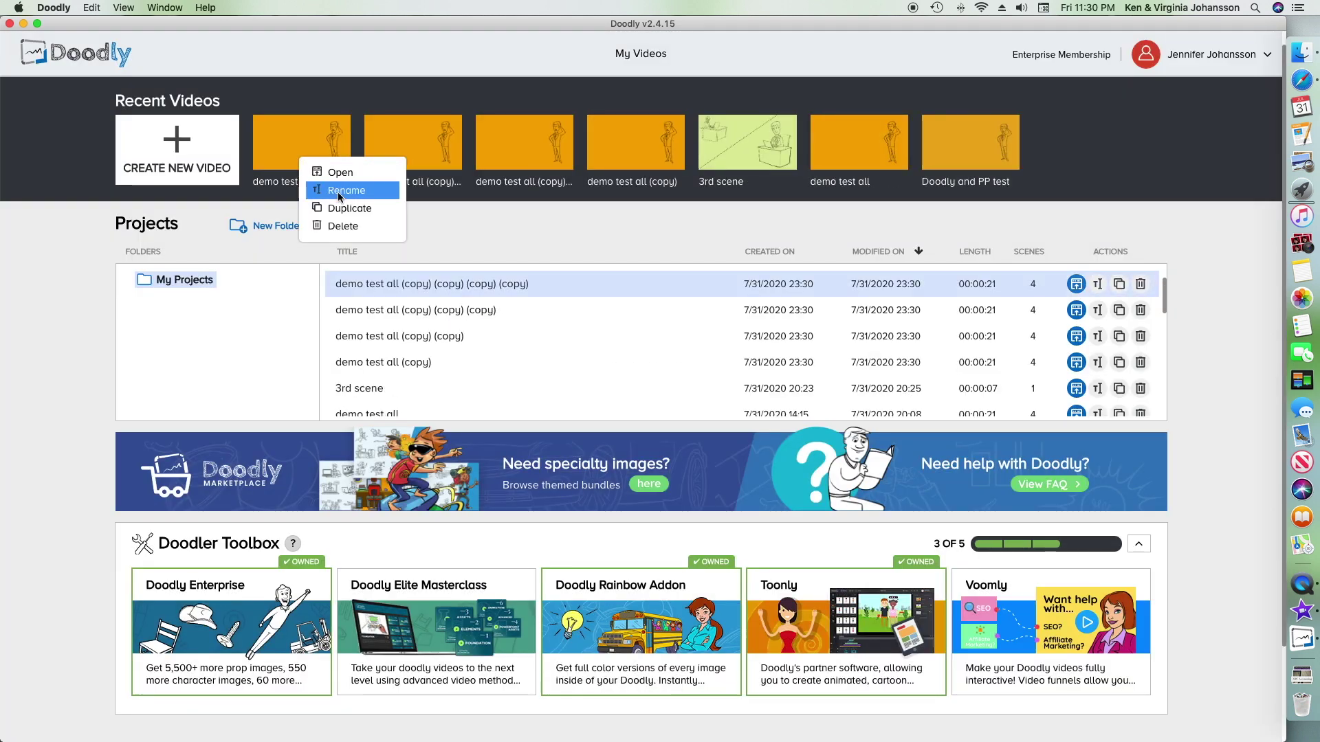
{"action": "left_click", "coordinate": [346, 190]}
{"action": "left_click_drag", "start_coordinate": [677, 383], "coordinate": [563, 383]}
{"action": "type", "text": "scene 1"}
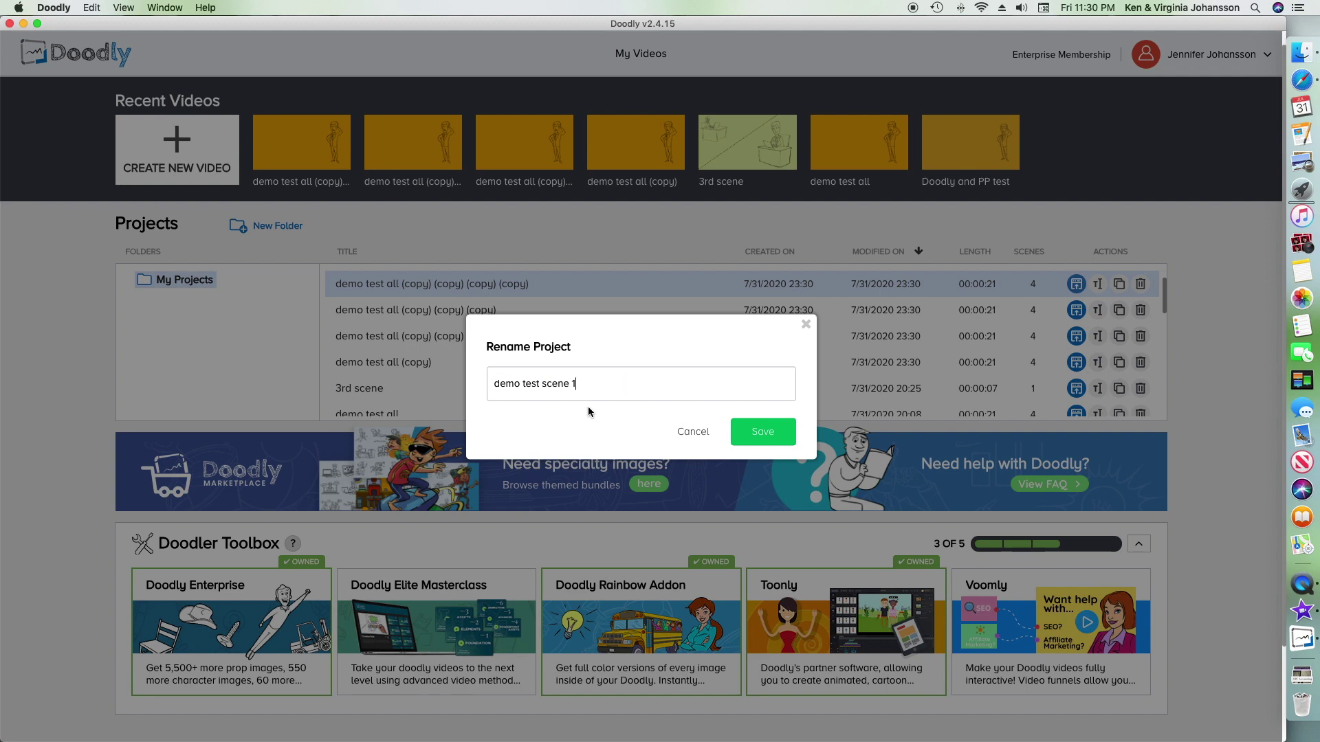
{"action": "left_click", "coordinate": [763, 432]}
{"action": "right_click", "coordinate": [395, 158]}
{"action": "left_click", "coordinate": [413, 190]}
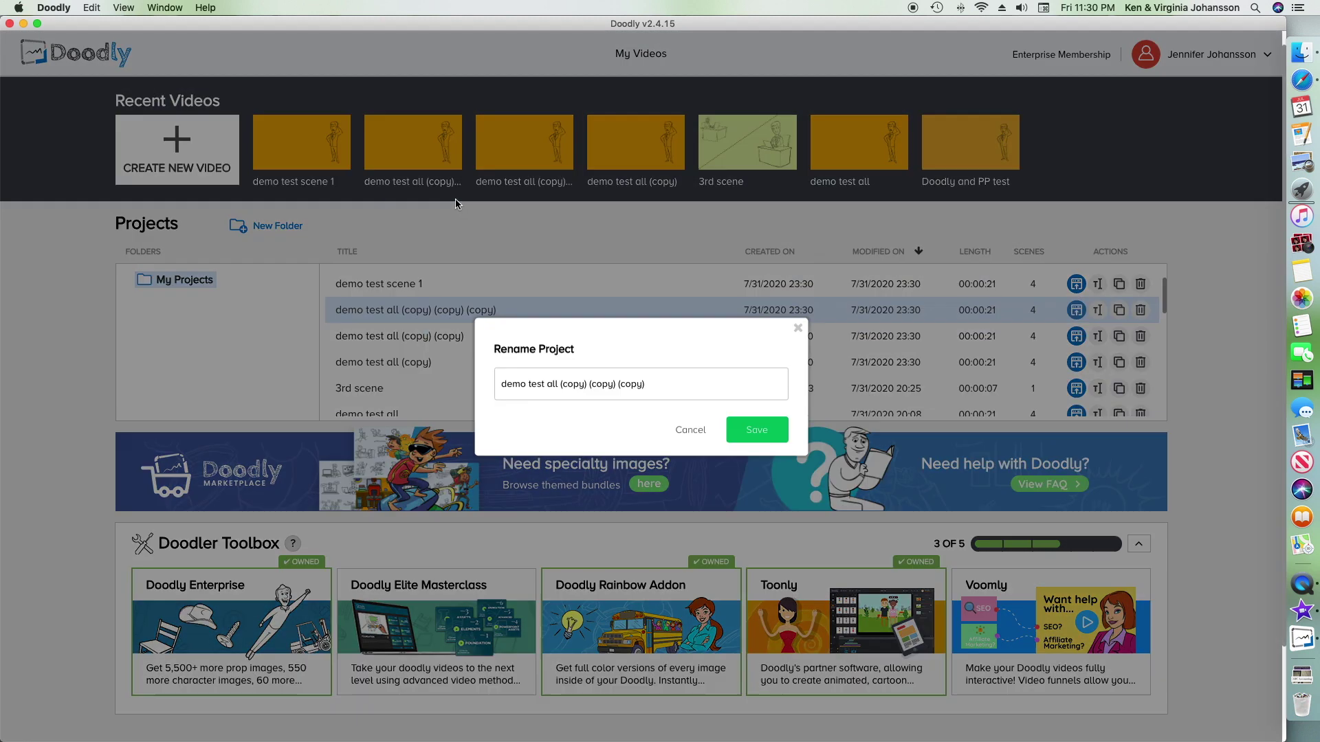
{"action": "left_click_drag", "start_coordinate": [662, 383], "coordinate": [541, 383]}
{"action": "type", "text": "sc"}
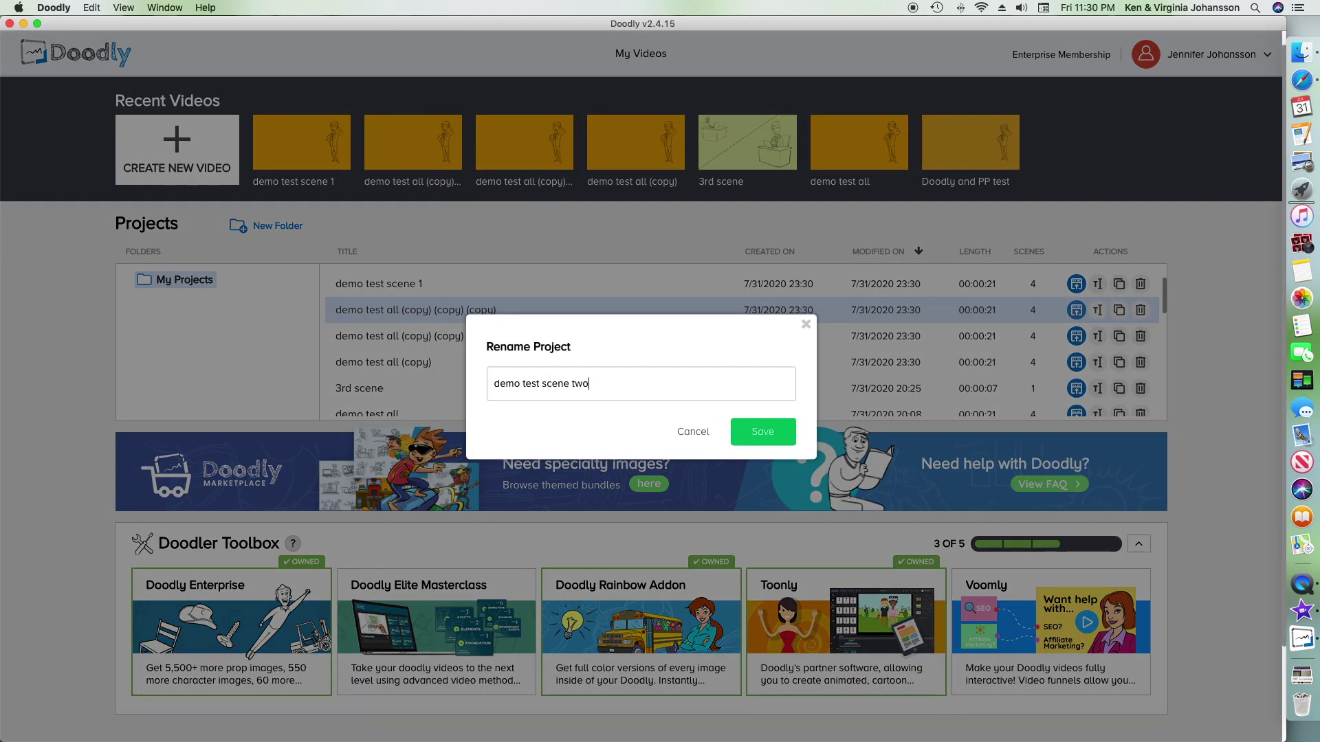
{"action": "type", "text": "ene two"}
{"action": "key", "text": "Return"}
Rename the remaining copies 'demo test scene three' and 'demo test scene four'.
{"action": "right_click", "coordinate": [508, 155]}
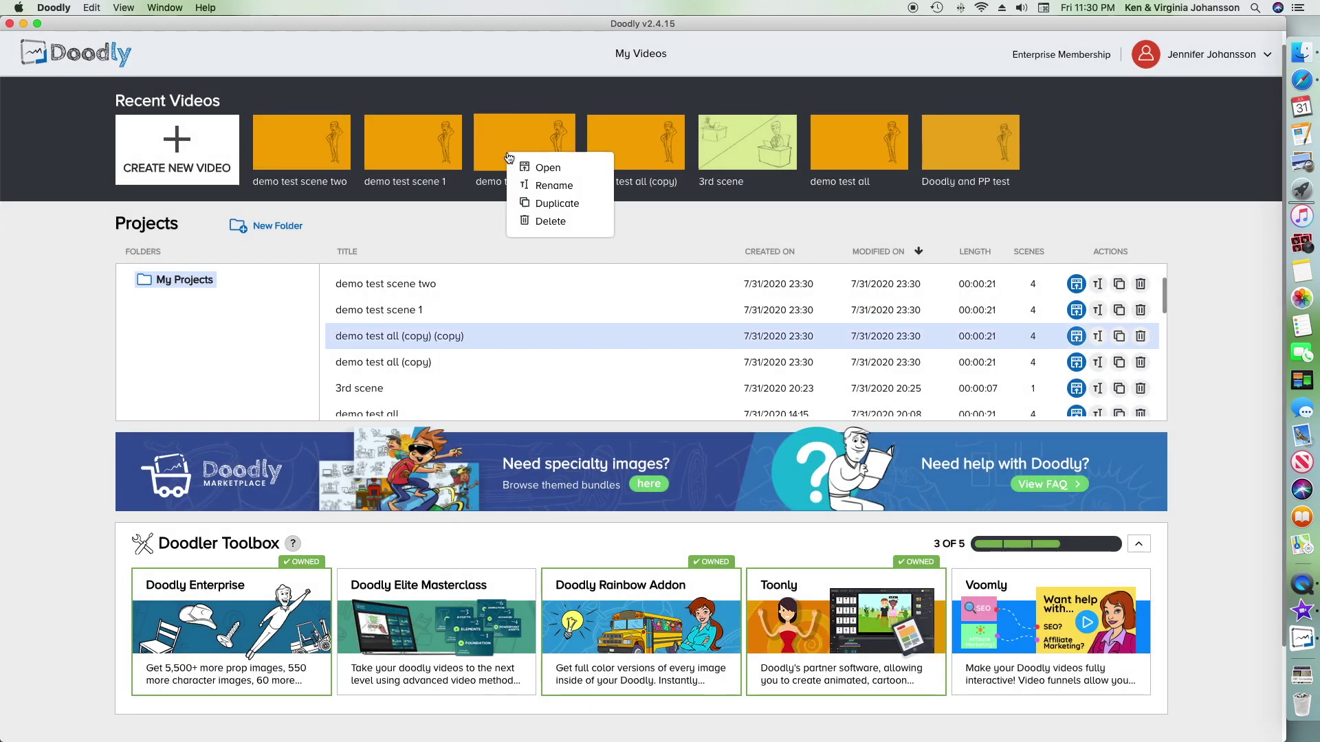
{"action": "left_click", "coordinate": [548, 186]}
{"action": "left_click_drag", "start_coordinate": [615, 383], "coordinate": [540, 383]}
{"action": "type", "text": "st scene three"}
{"action": "left_click", "coordinate": [787, 439]}
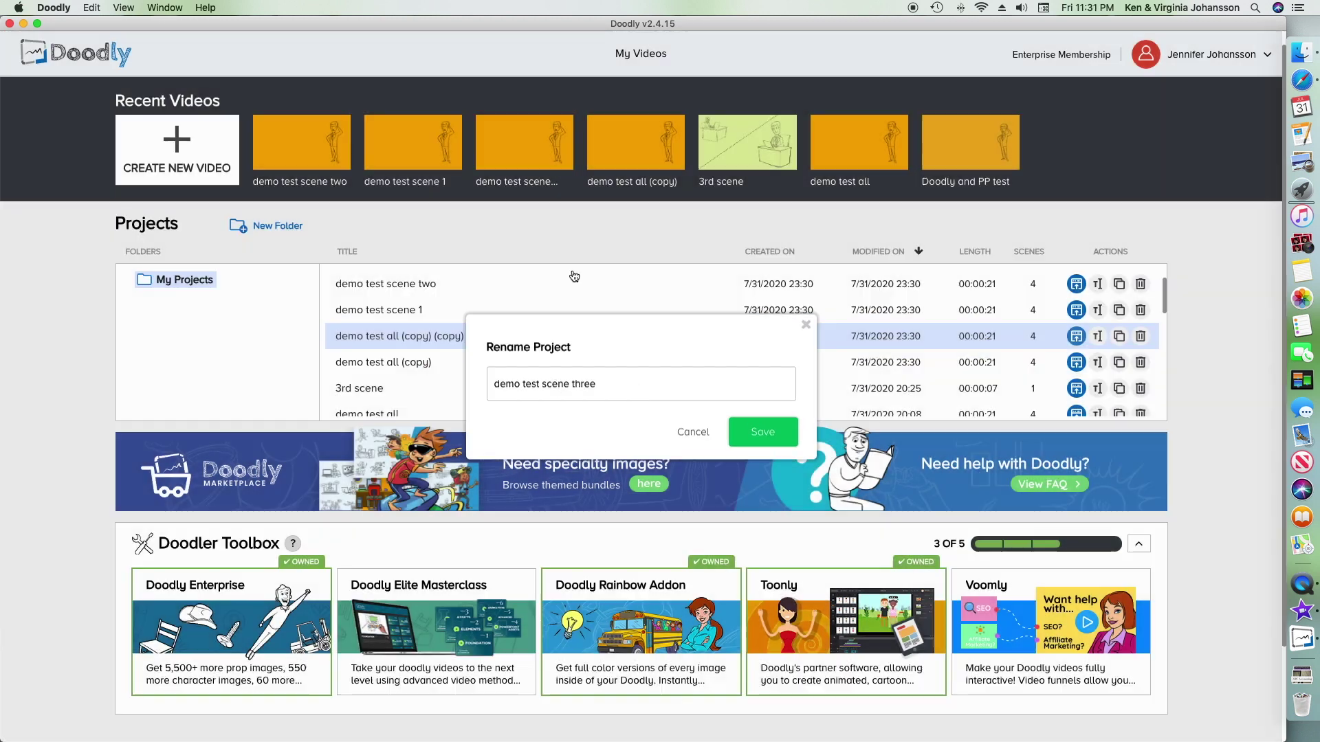
{"action": "right_click", "coordinate": [609, 154]}
{"action": "left_click", "coordinate": [638, 183]}
{"action": "left_click_drag", "start_coordinate": [599, 391], "coordinate": [542, 387]}
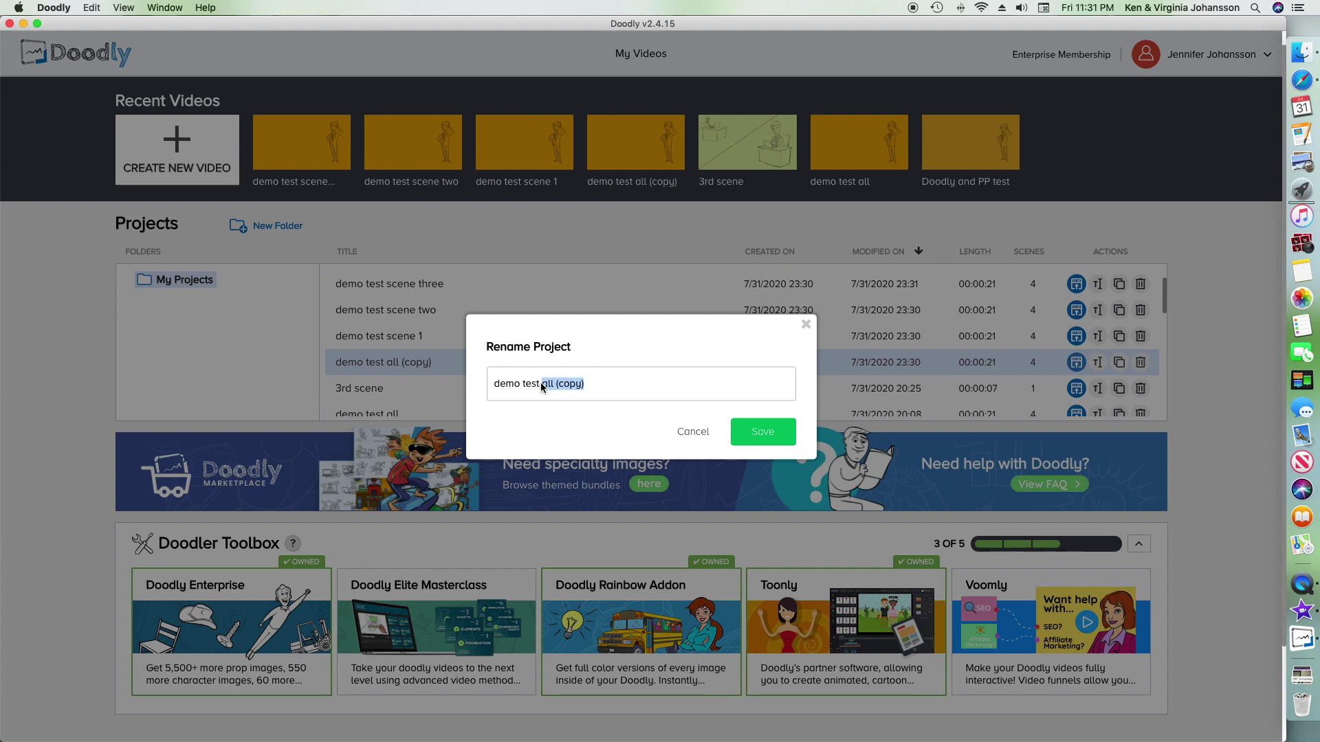
{"action": "type", "text": "scene four"}
{"action": "key", "text": "Return"}
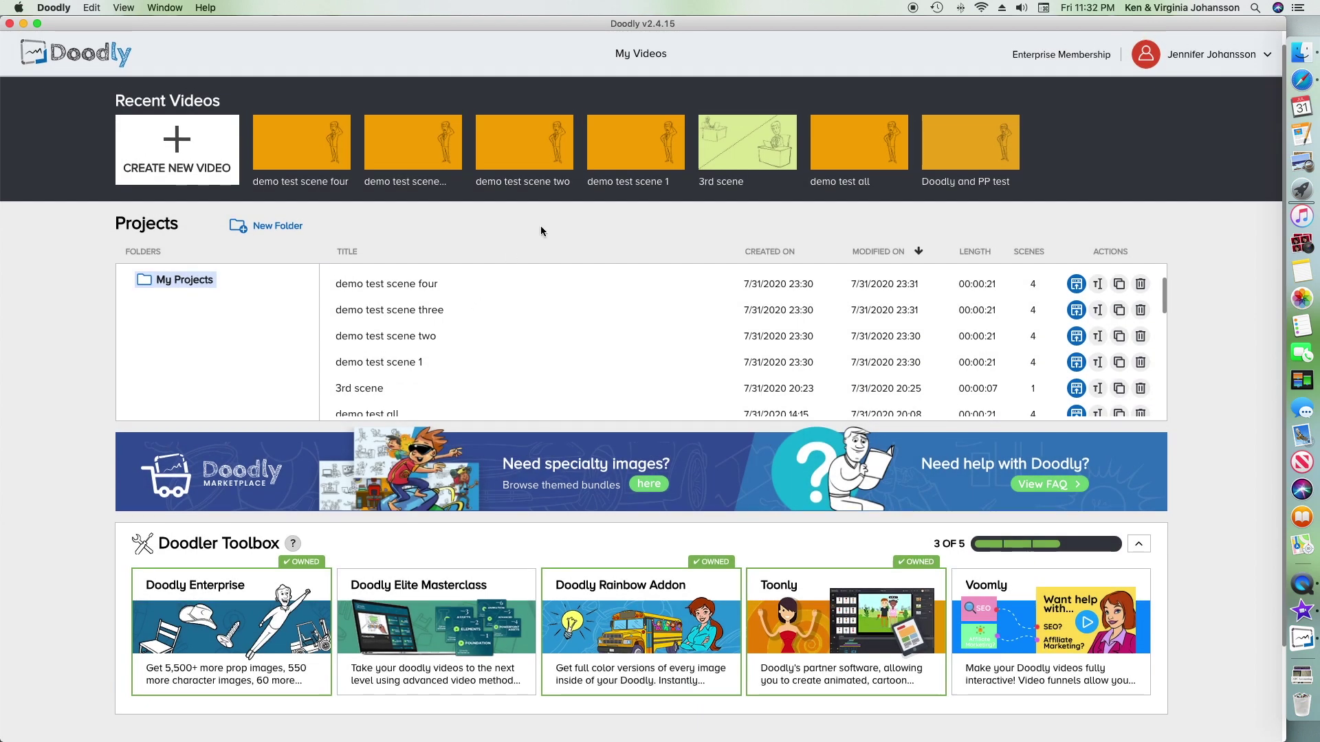
Open demo test scene 1, delete all but the first orange scene, and save.
{"action": "left_click", "coordinate": [631, 145]}
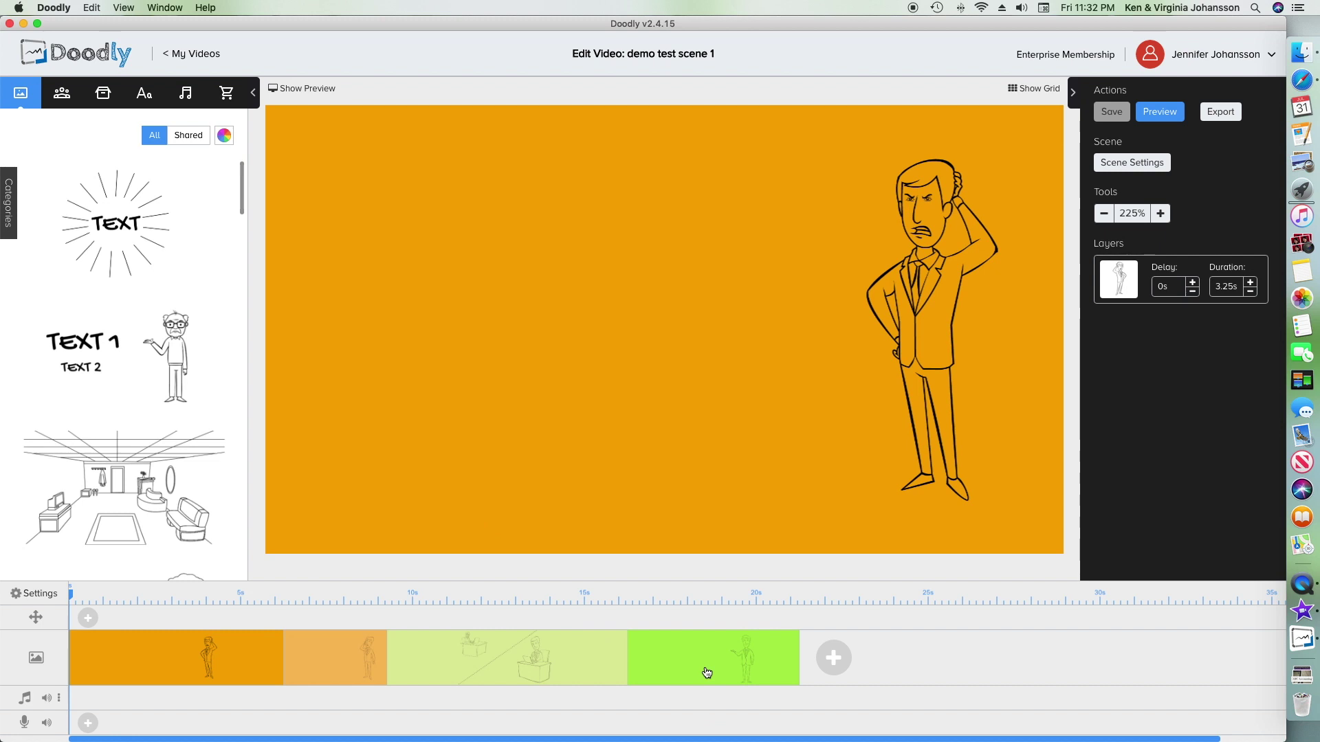
{"action": "right_click", "coordinate": [707, 672]}
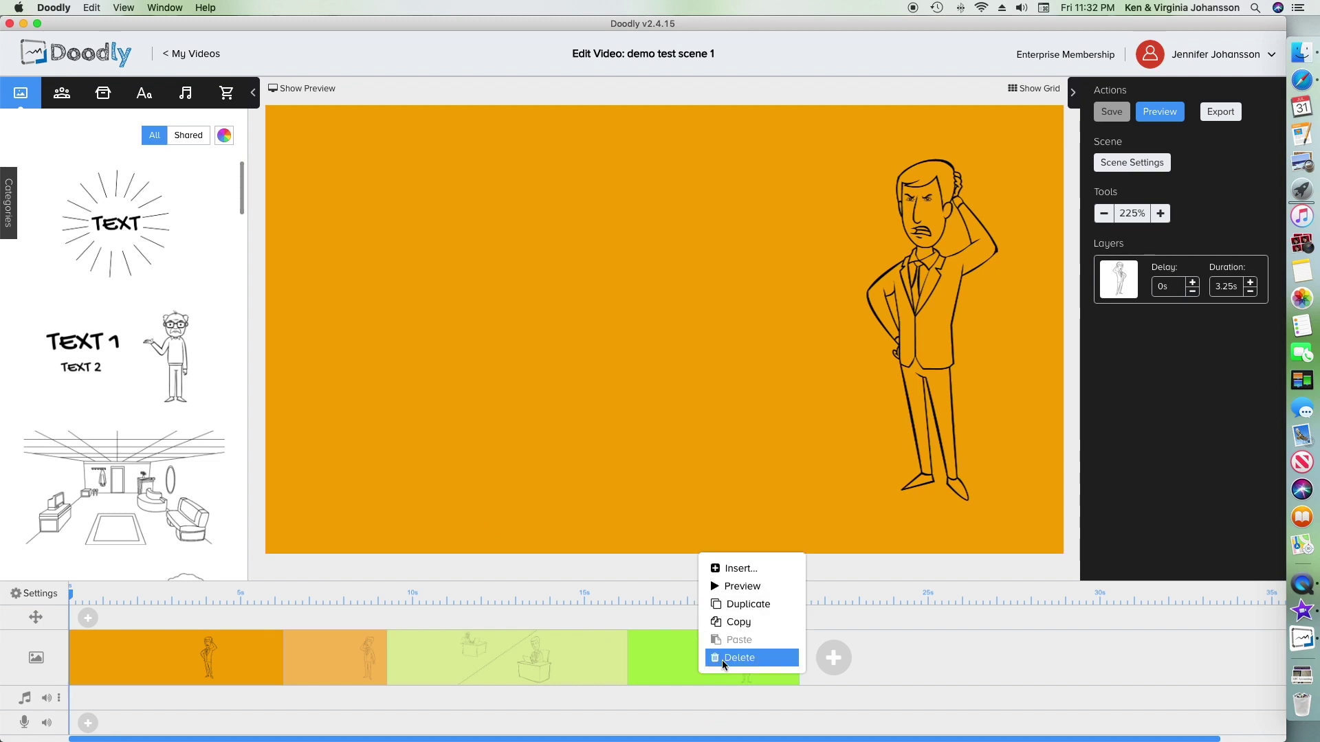
{"action": "left_click", "coordinate": [723, 658]}
{"action": "left_click", "coordinate": [692, 413]}
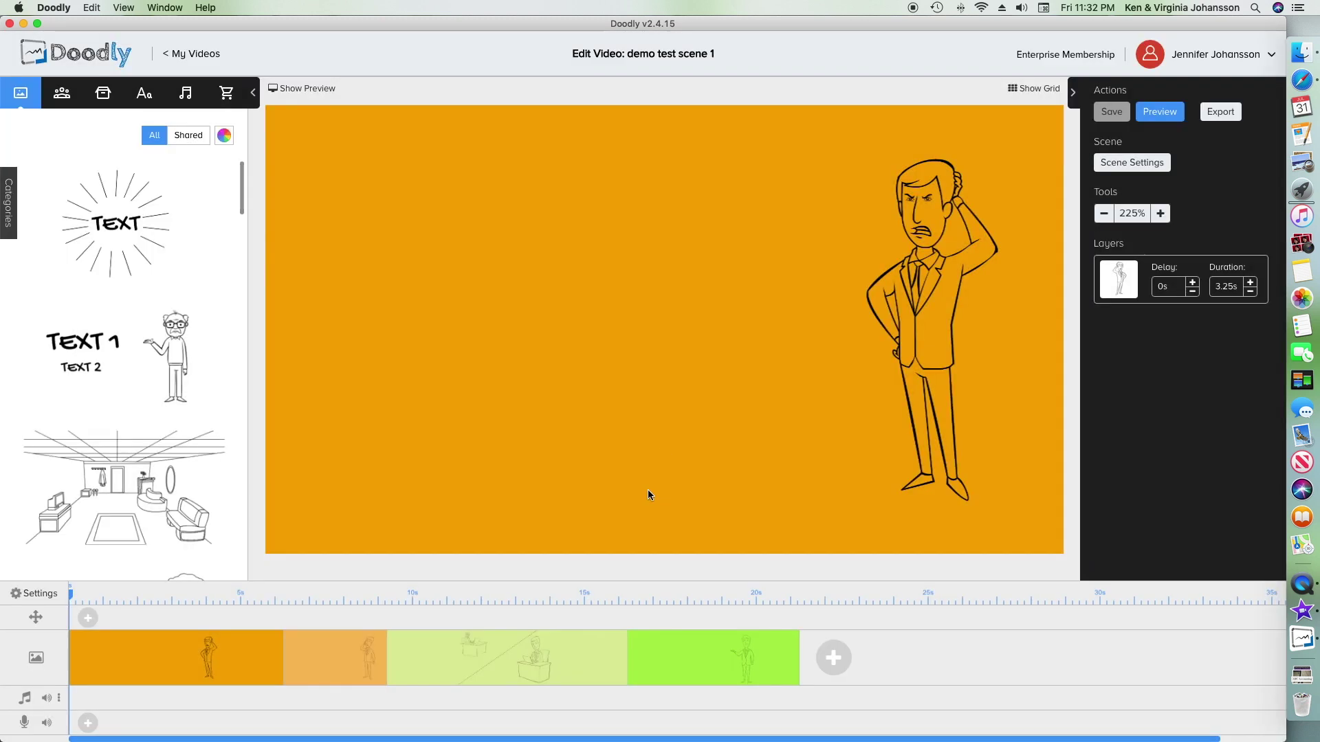
{"action": "right_click", "coordinate": [565, 675]}
{"action": "left_click", "coordinate": [593, 662]}
{"action": "left_click", "coordinate": [681, 400]}
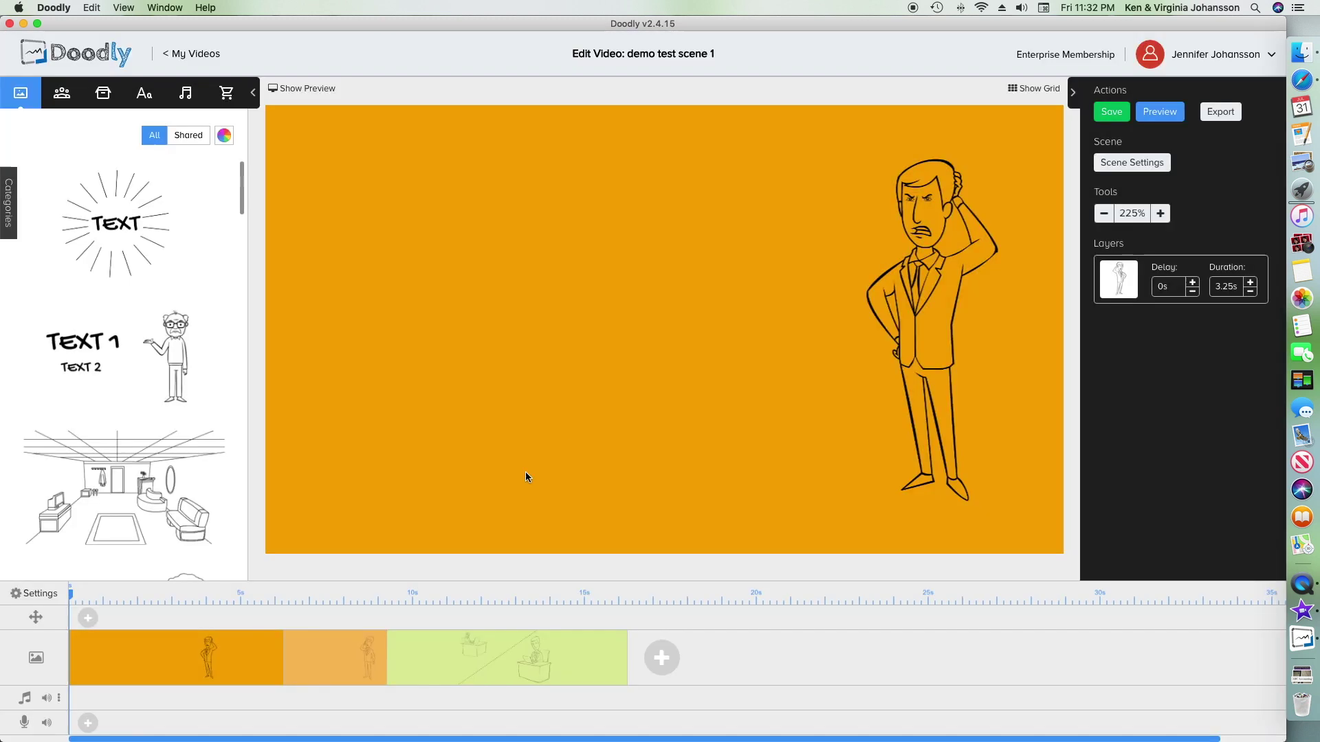
{"action": "right_click", "coordinate": [363, 660]}
{"action": "left_click", "coordinate": [397, 646]}
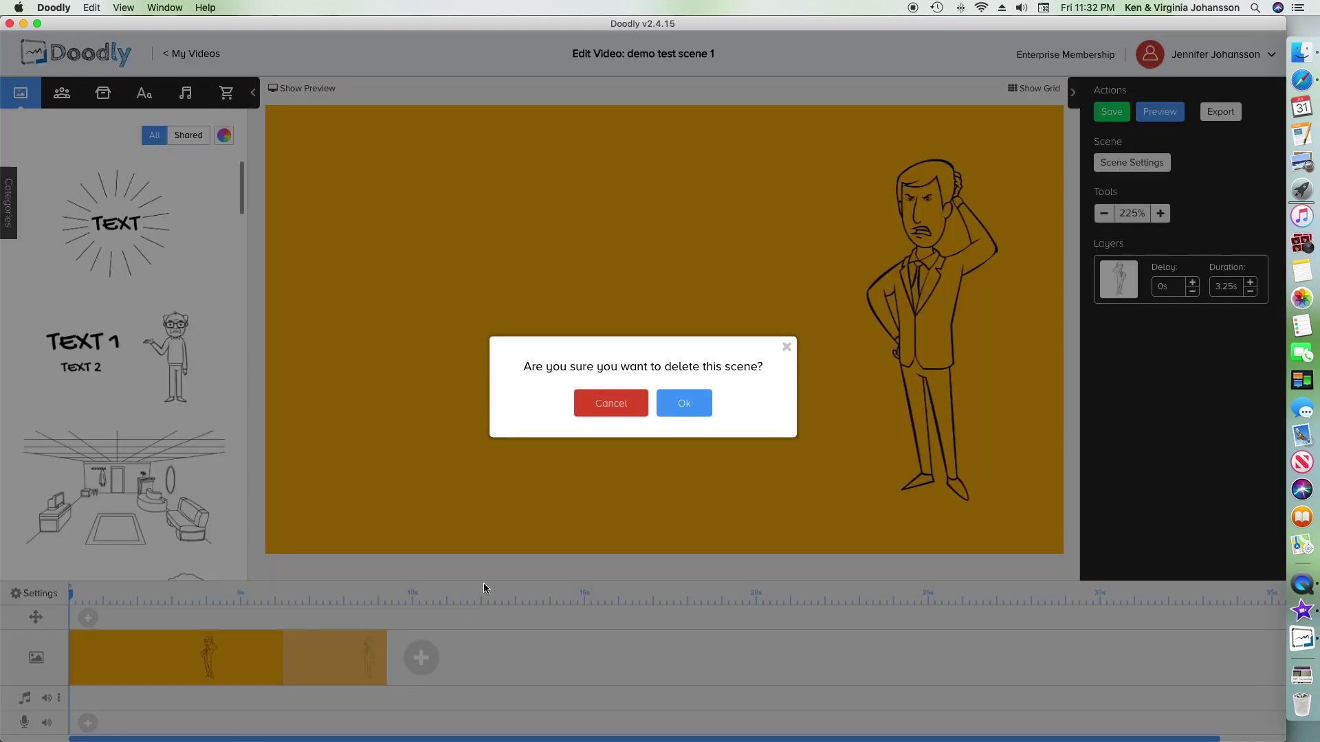
{"action": "left_click", "coordinate": [699, 409]}
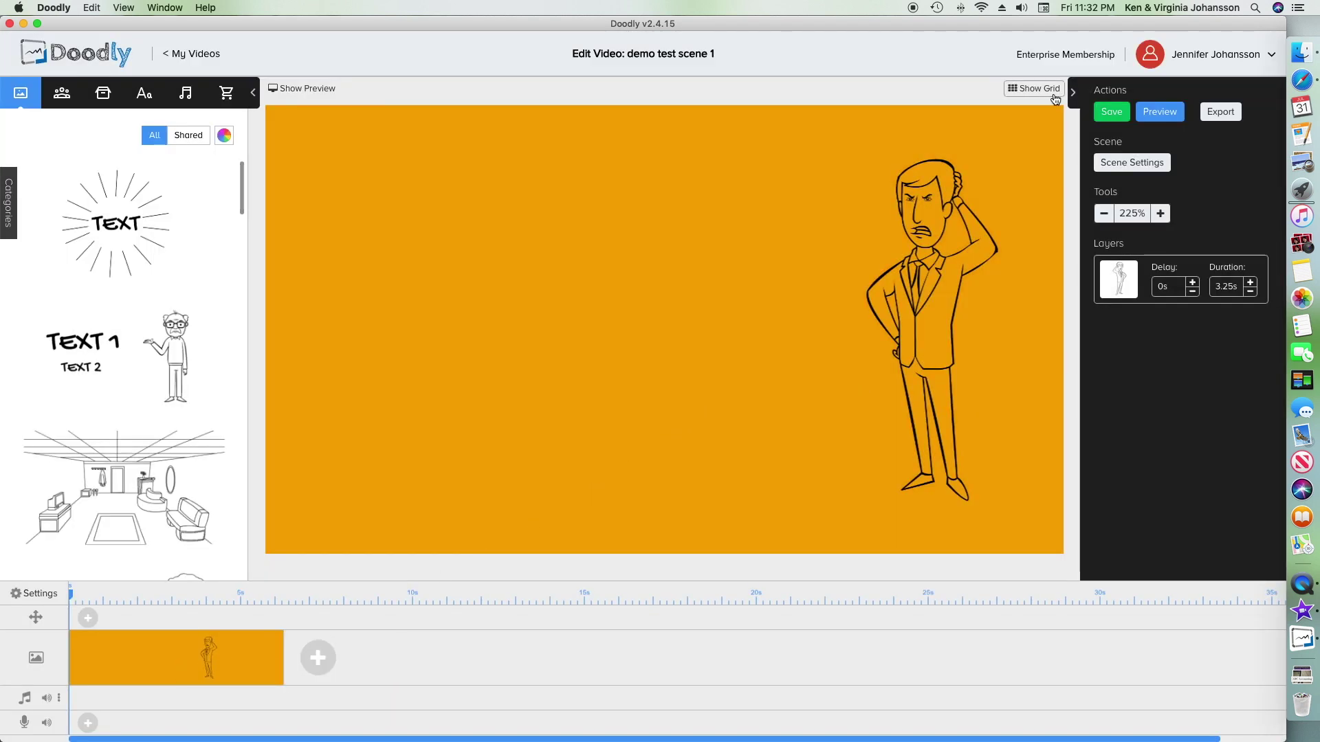
{"action": "left_click", "coordinate": [1122, 112]}
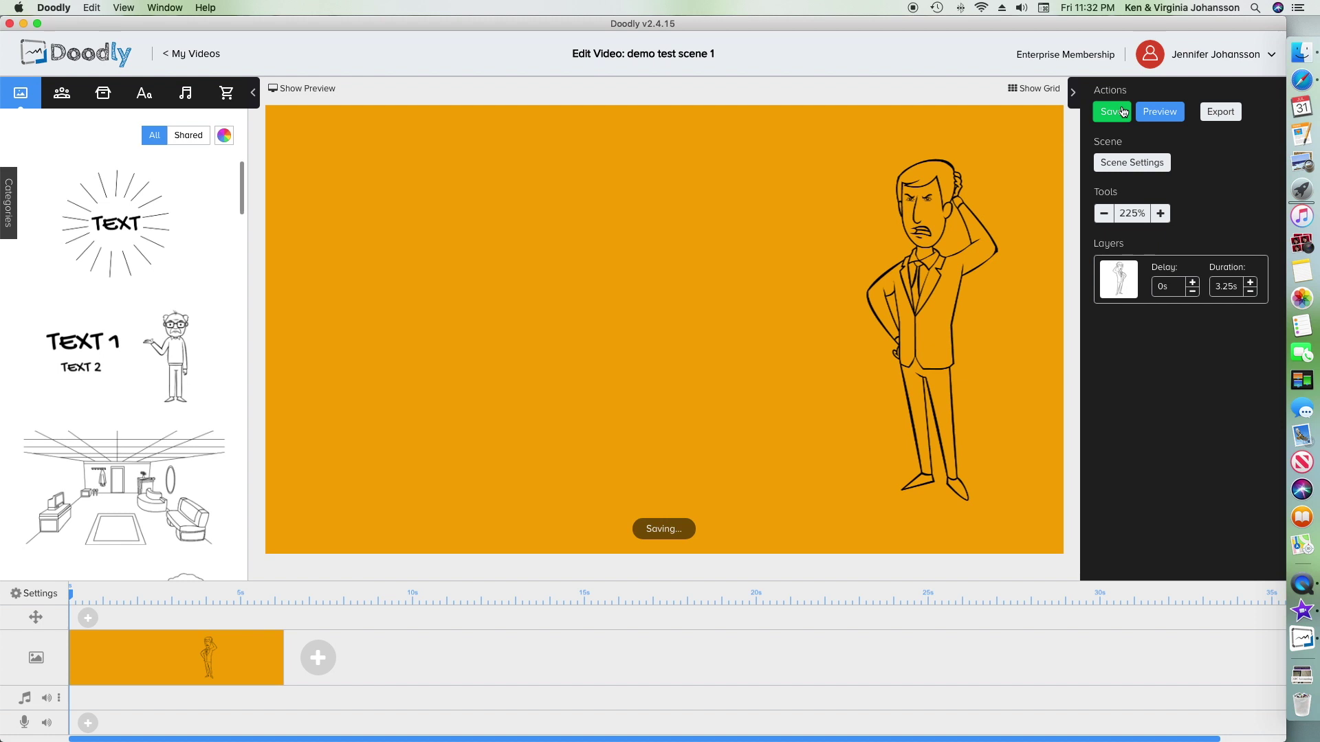
Export demo test scene 1 as a 1080p MP4.
{"action": "left_click", "coordinate": [1223, 116]}
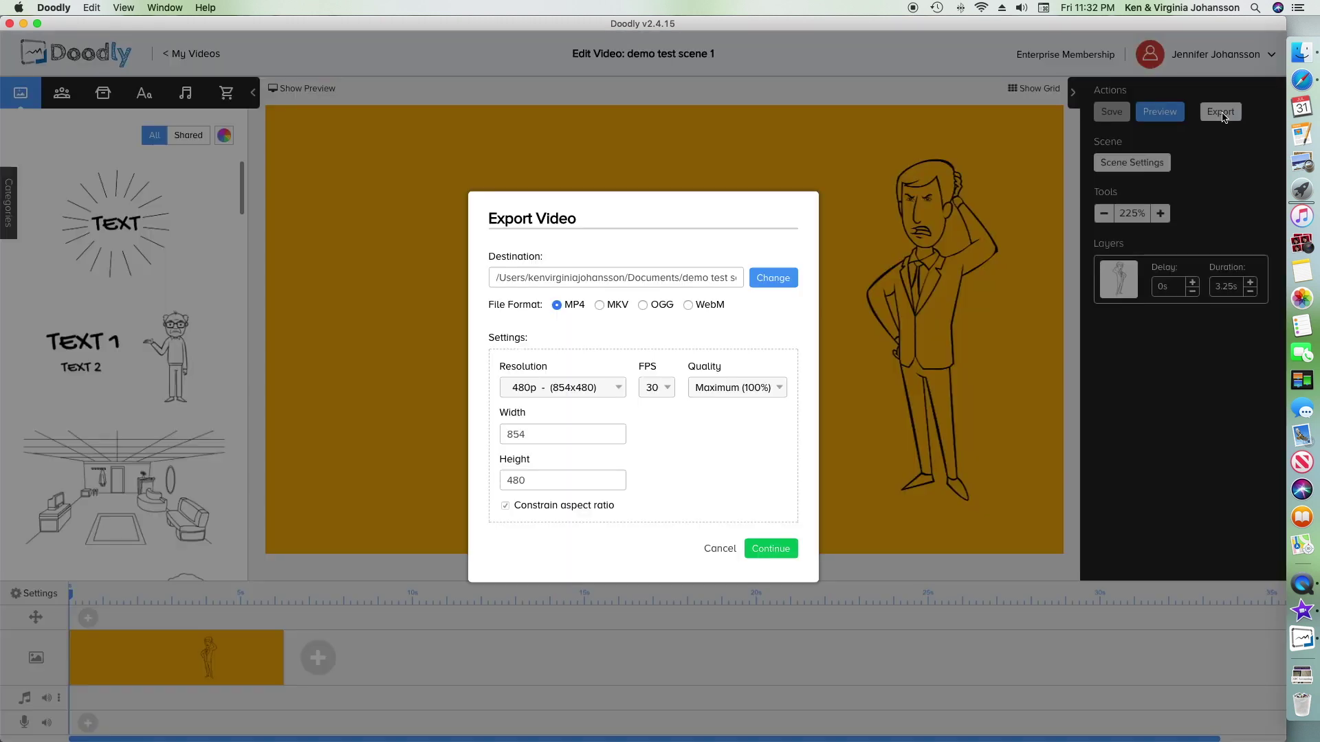
{"action": "left_click", "coordinate": [524, 392]}
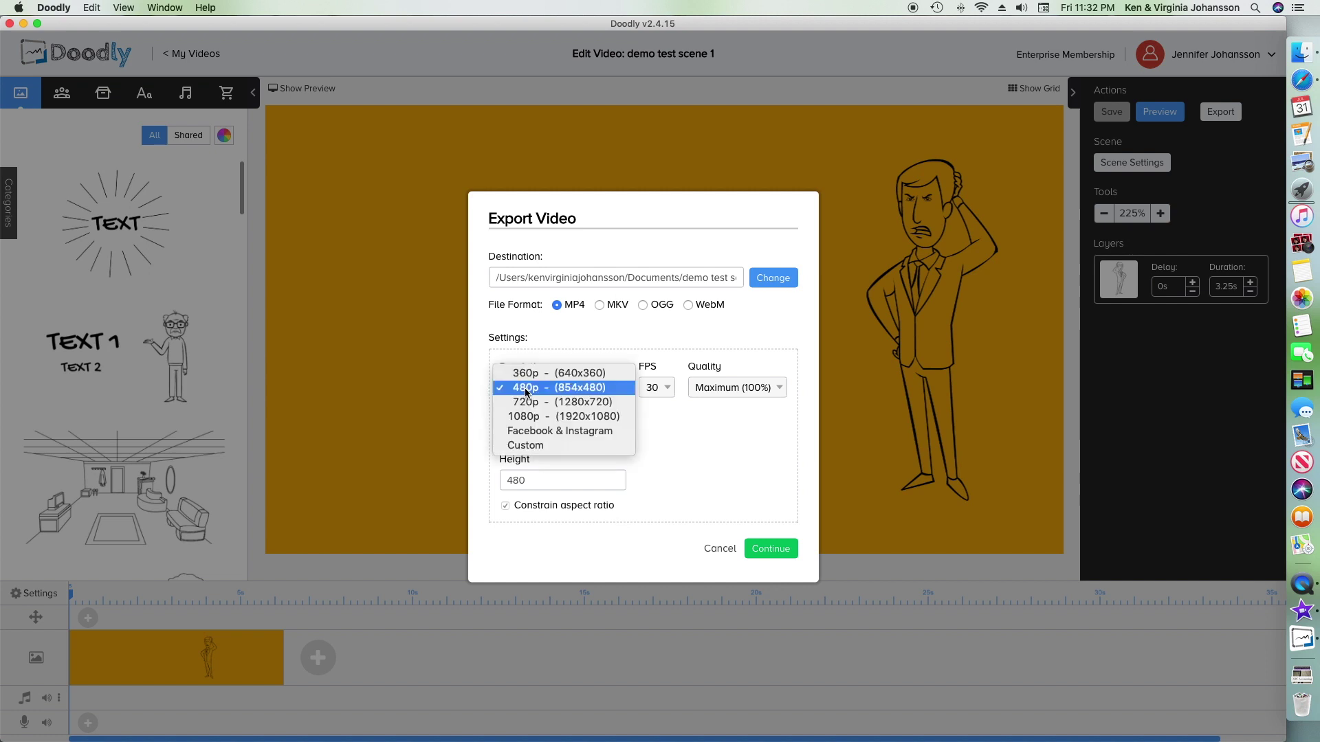
{"action": "left_click", "coordinate": [534, 418]}
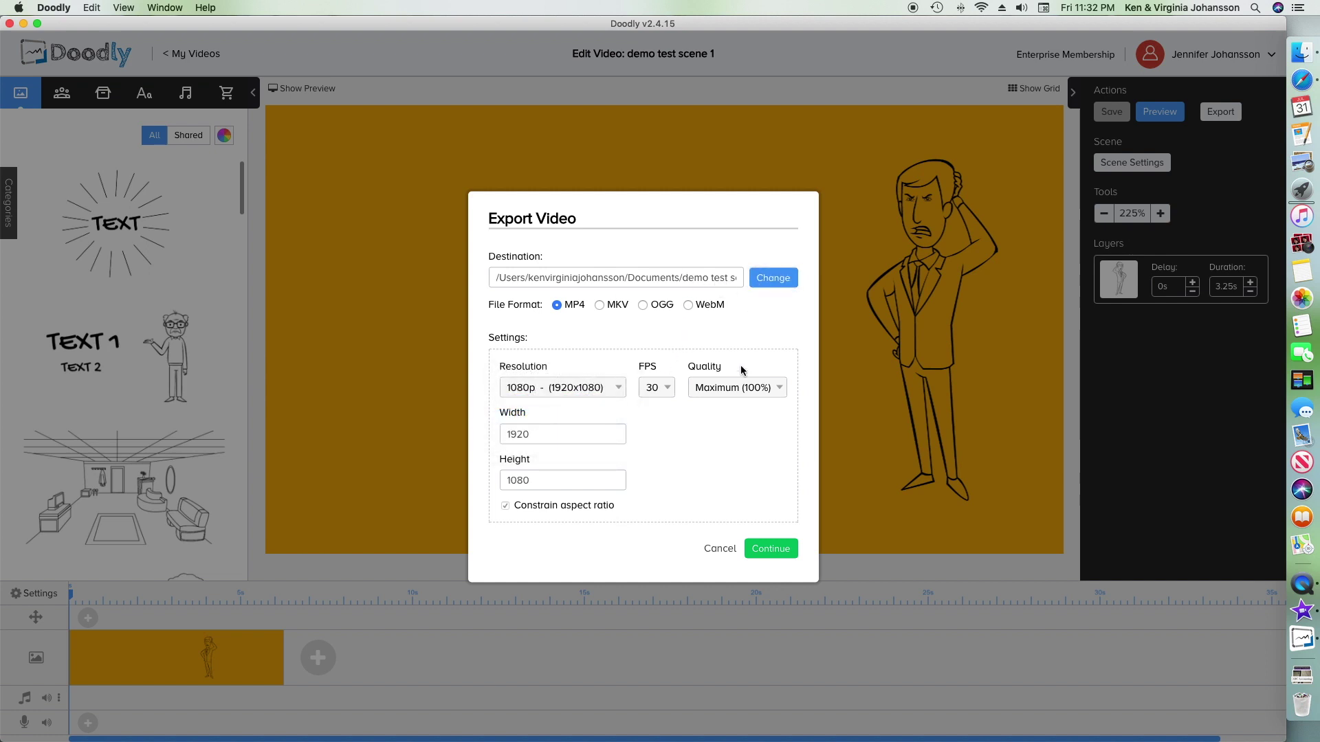
{"action": "left_click", "coordinate": [771, 548]}
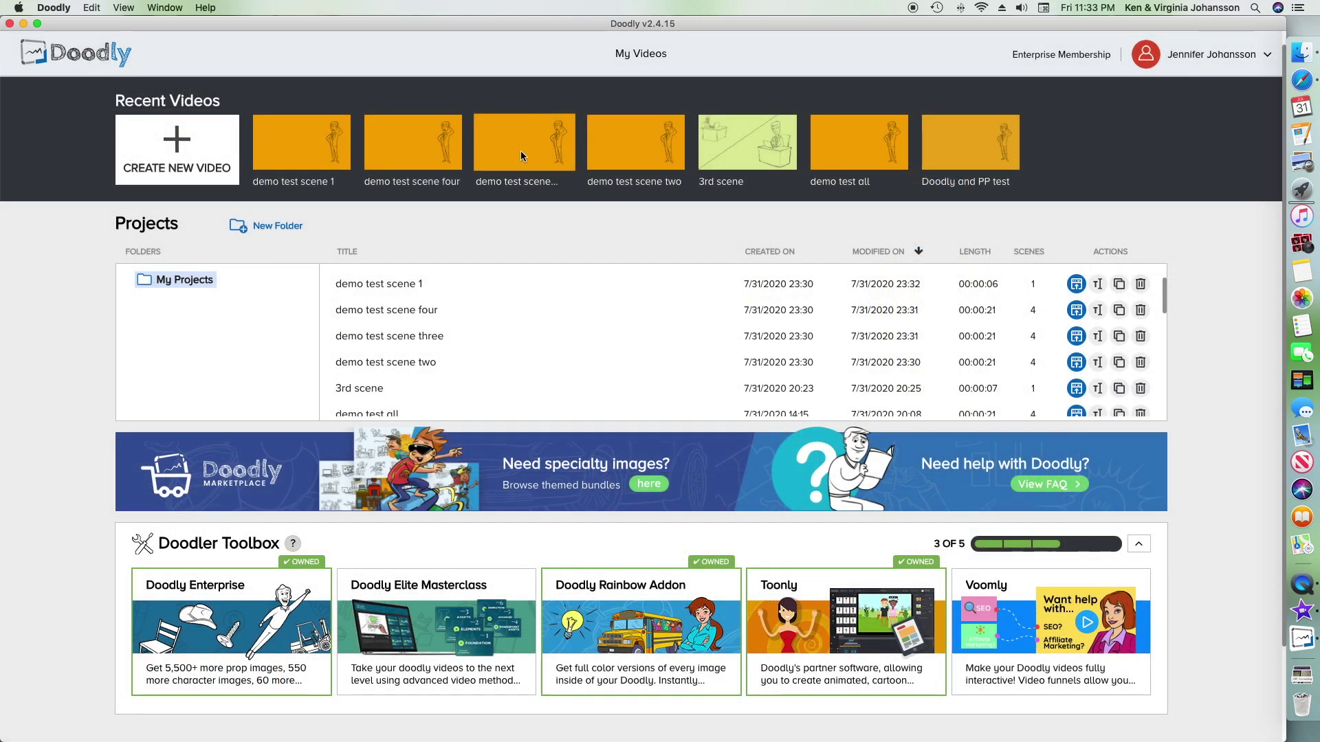
Open demo test scene three, delete the green, light orange and orange scenes, and save.
{"action": "left_click", "coordinate": [521, 151]}
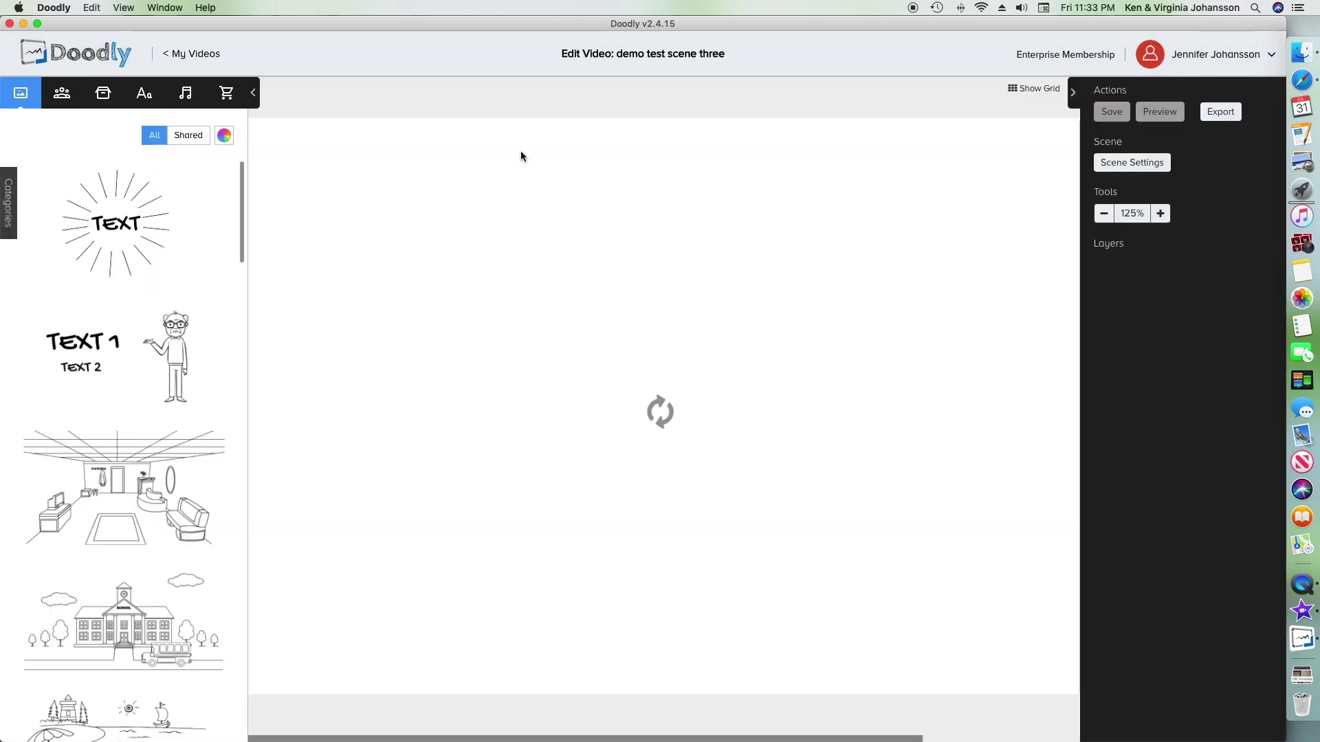
{"action": "right_click", "coordinate": [754, 671]}
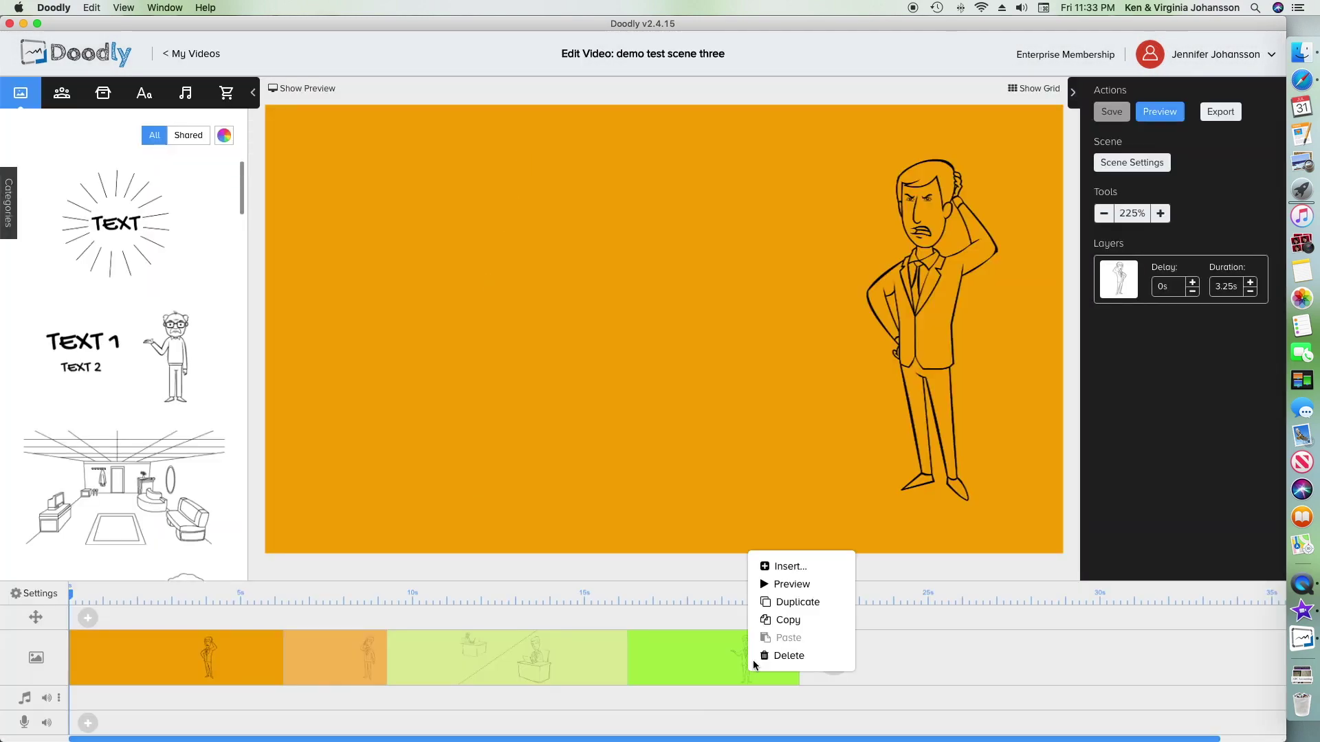
{"action": "left_click", "coordinate": [762, 653]}
{"action": "left_click", "coordinate": [684, 403]}
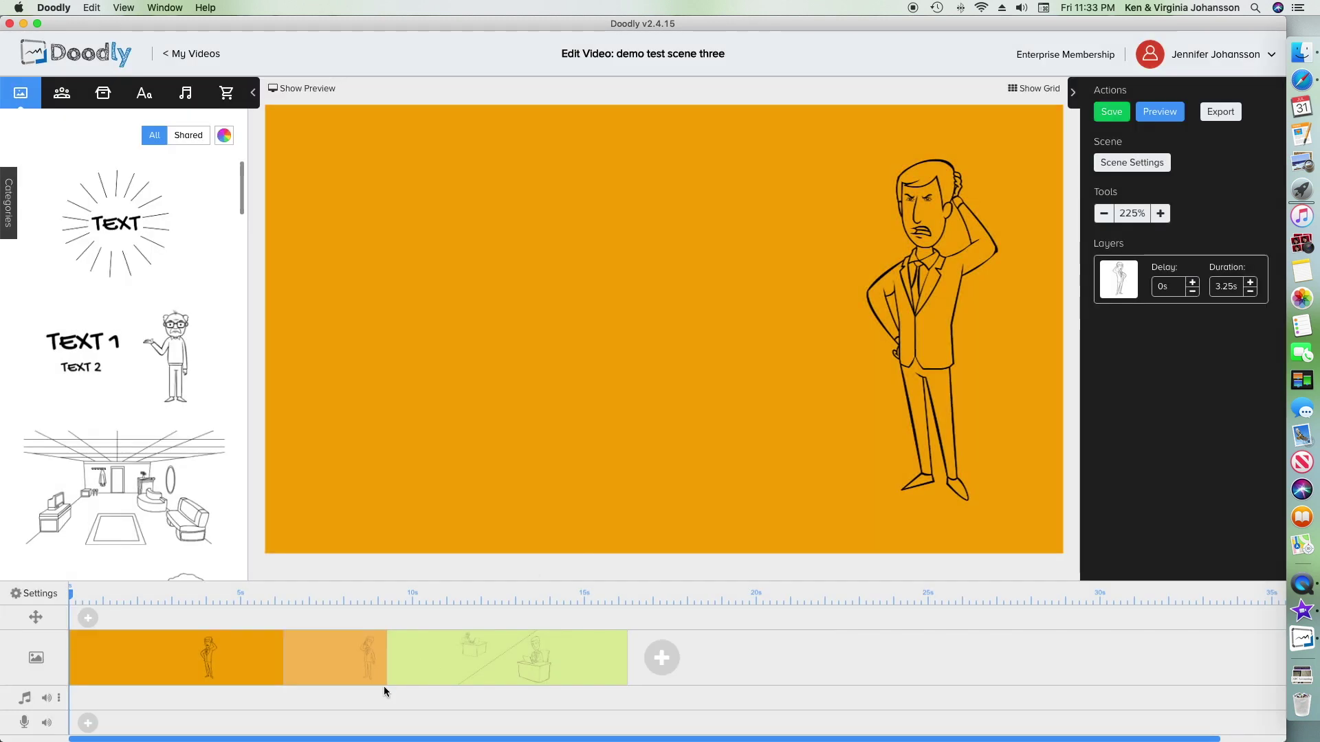
{"action": "right_click", "coordinate": [345, 661]}
{"action": "left_click", "coordinate": [359, 650]}
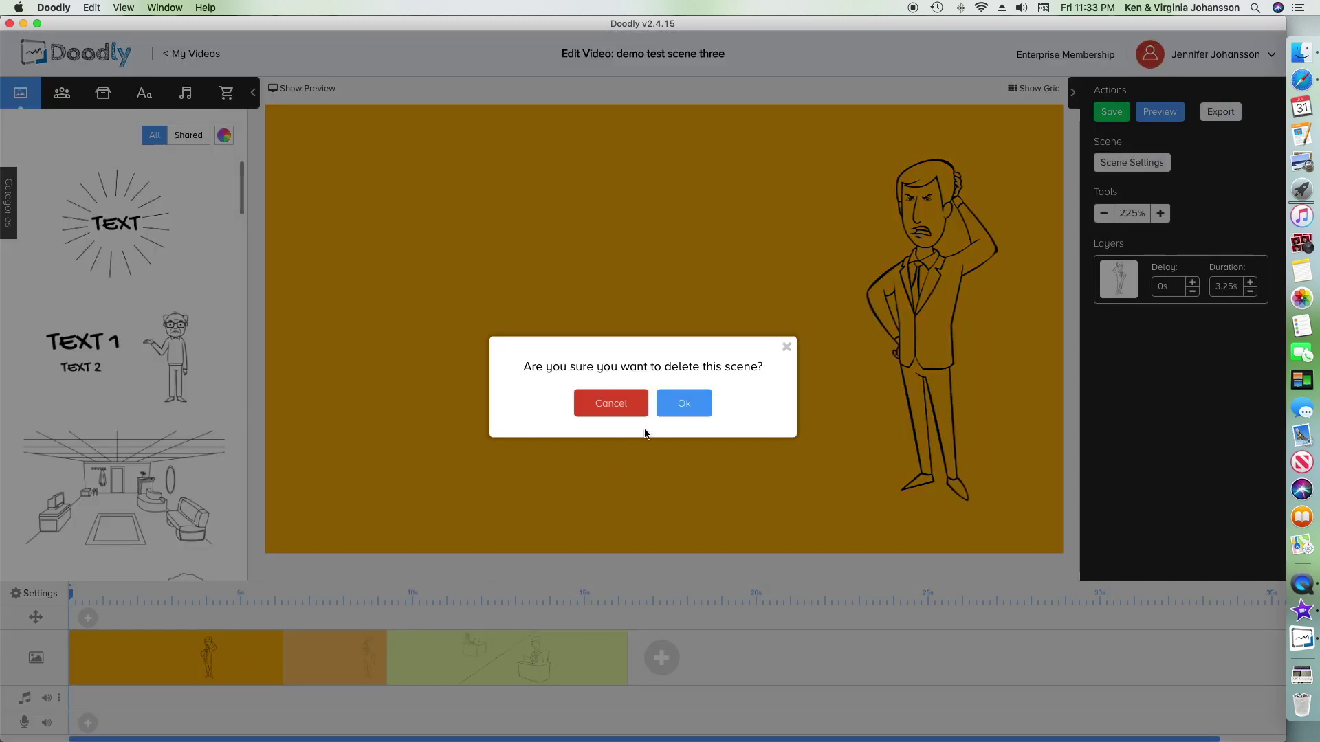
{"action": "left_click", "coordinate": [684, 403]}
{"action": "right_click", "coordinate": [177, 671]}
{"action": "left_click", "coordinate": [207, 655]}
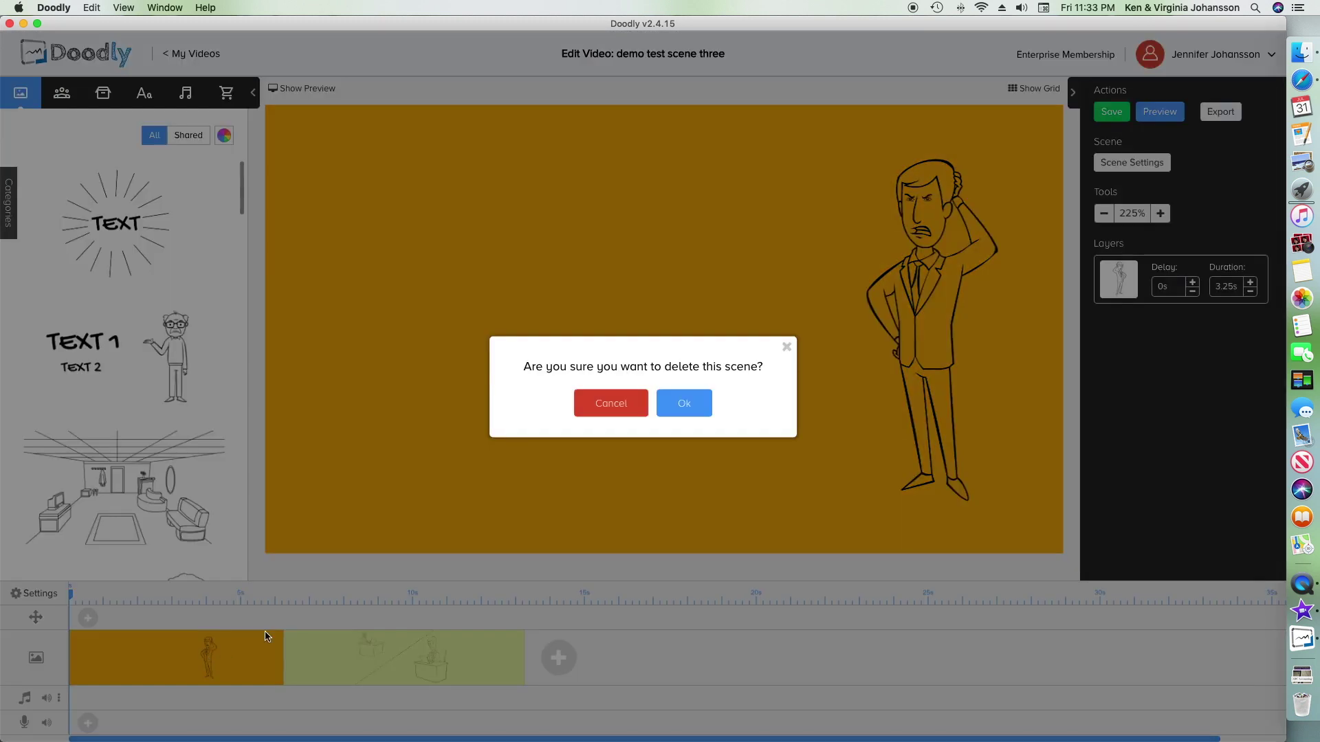
{"action": "left_click", "coordinate": [681, 402]}
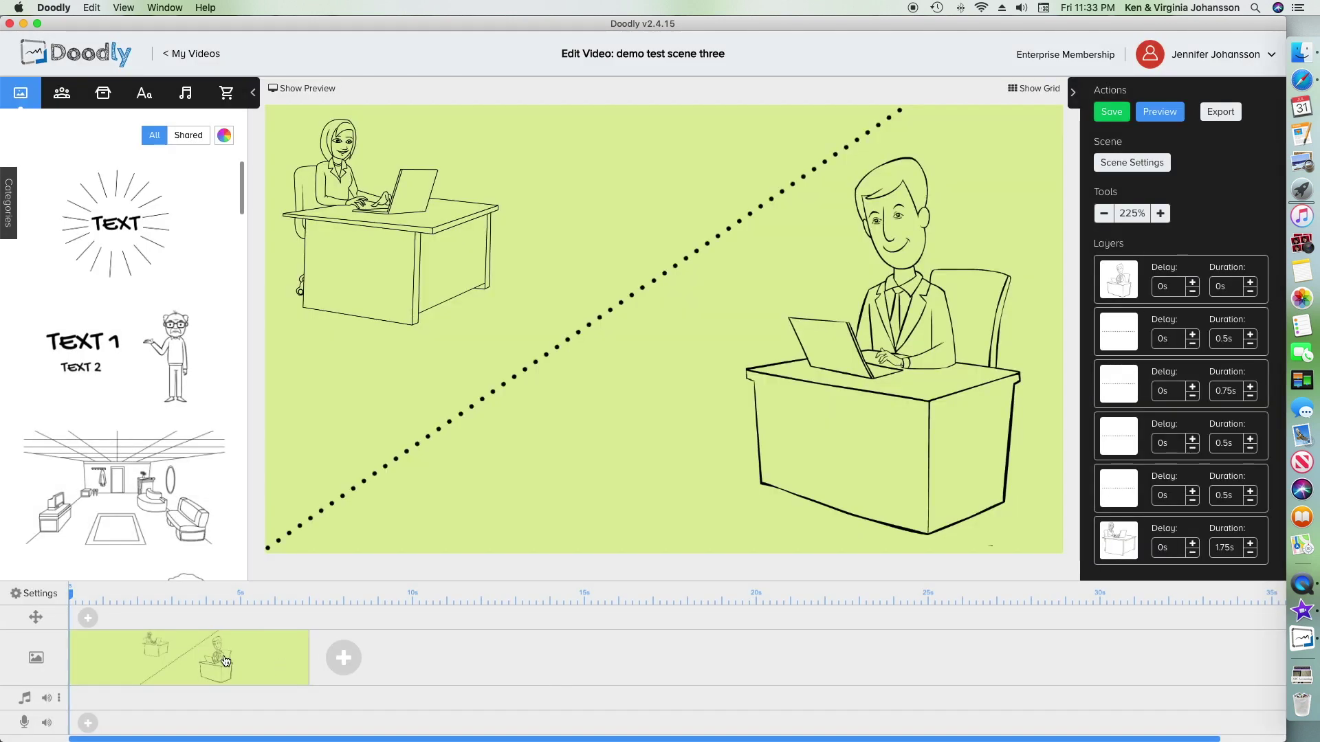
{"action": "left_click", "coordinate": [1108, 113]}
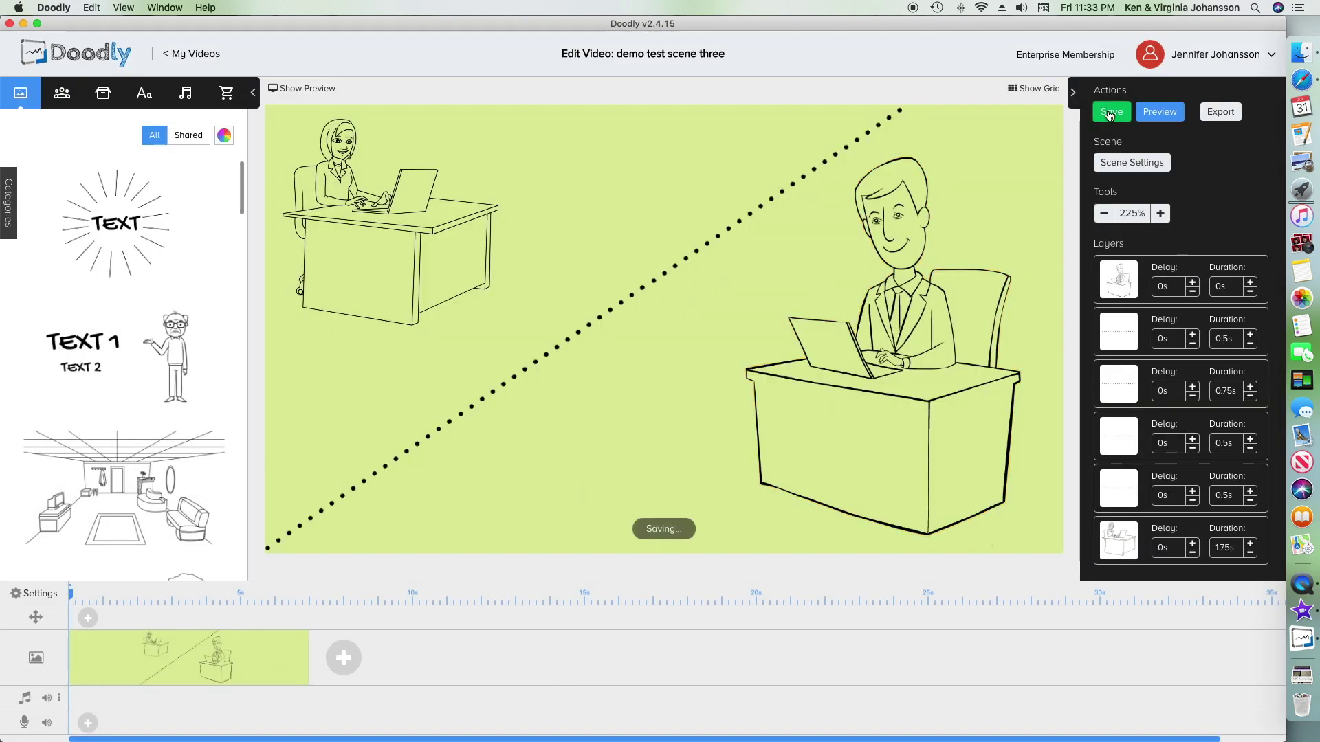
Export demo test scene three as a 1080p MP4, then return to PowerPoint.
{"action": "left_click", "coordinate": [1220, 111]}
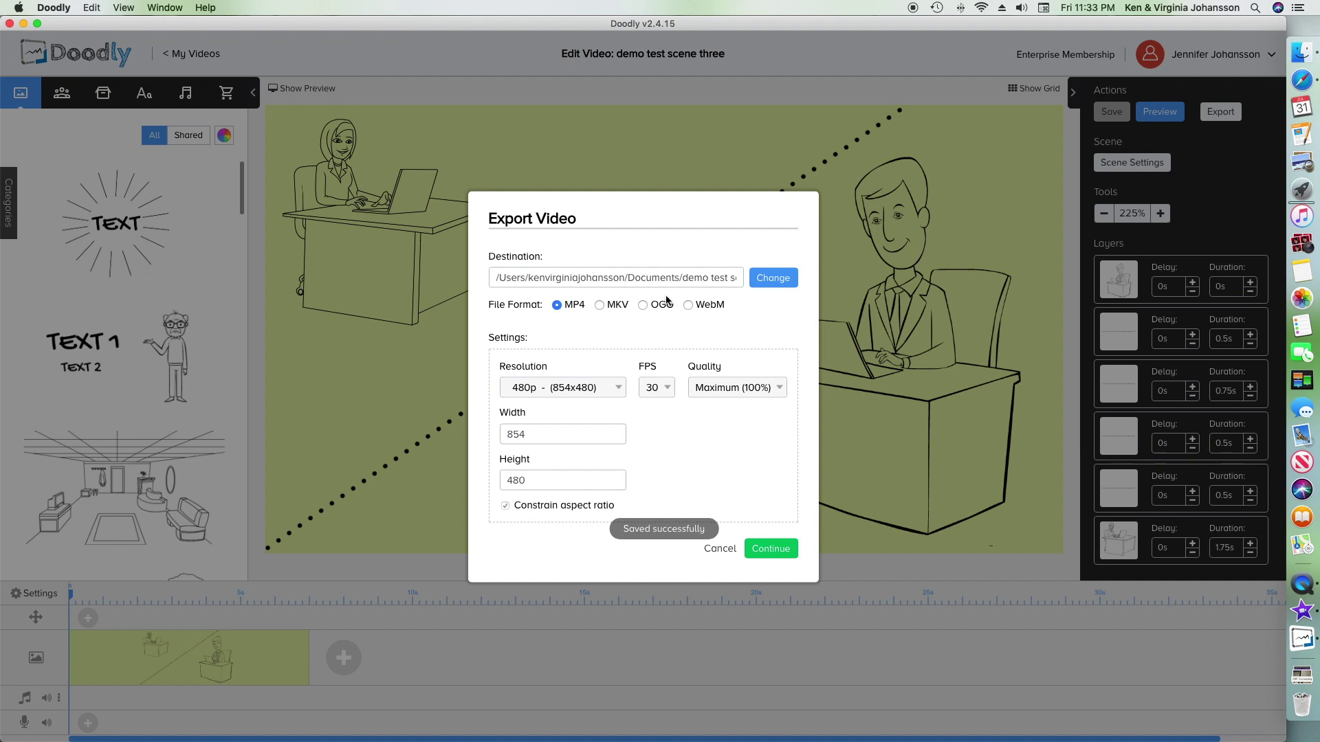
{"action": "left_click", "coordinate": [524, 388]}
{"action": "left_click", "coordinate": [540, 413]}
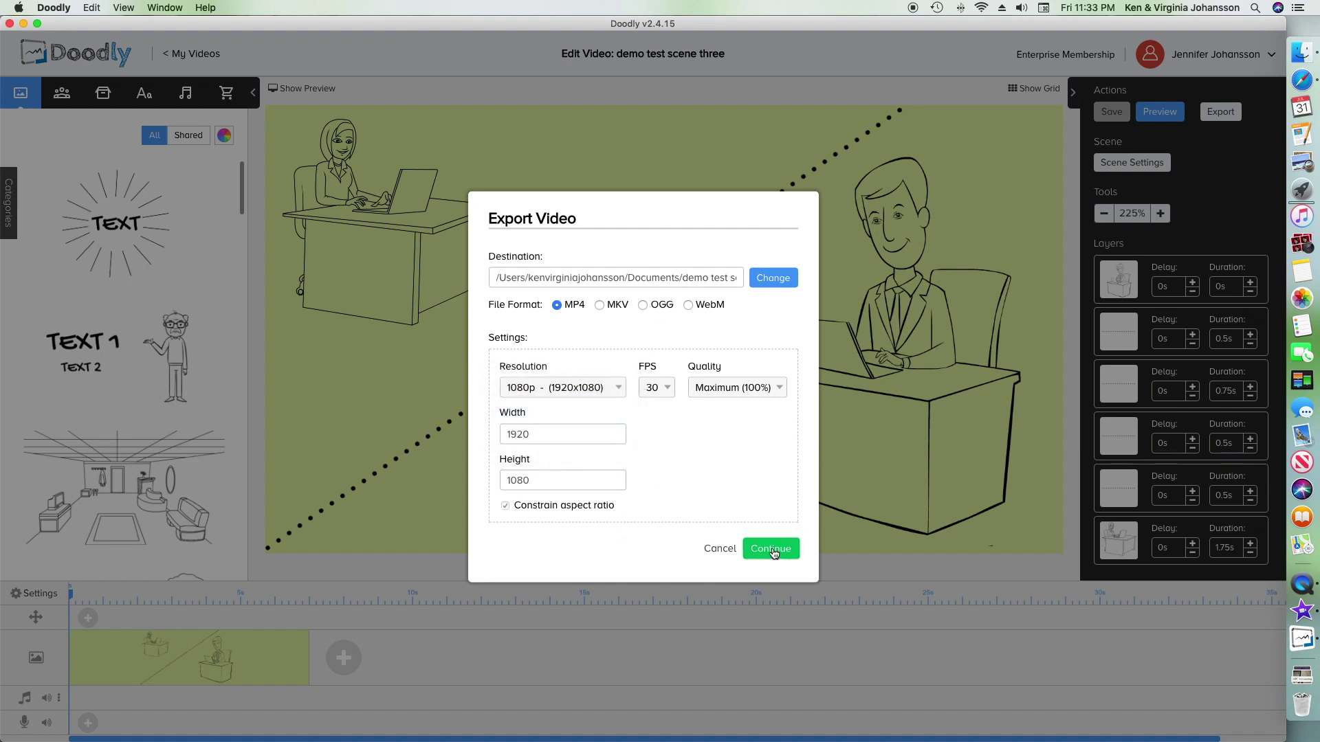
{"action": "left_click", "coordinate": [770, 548]}
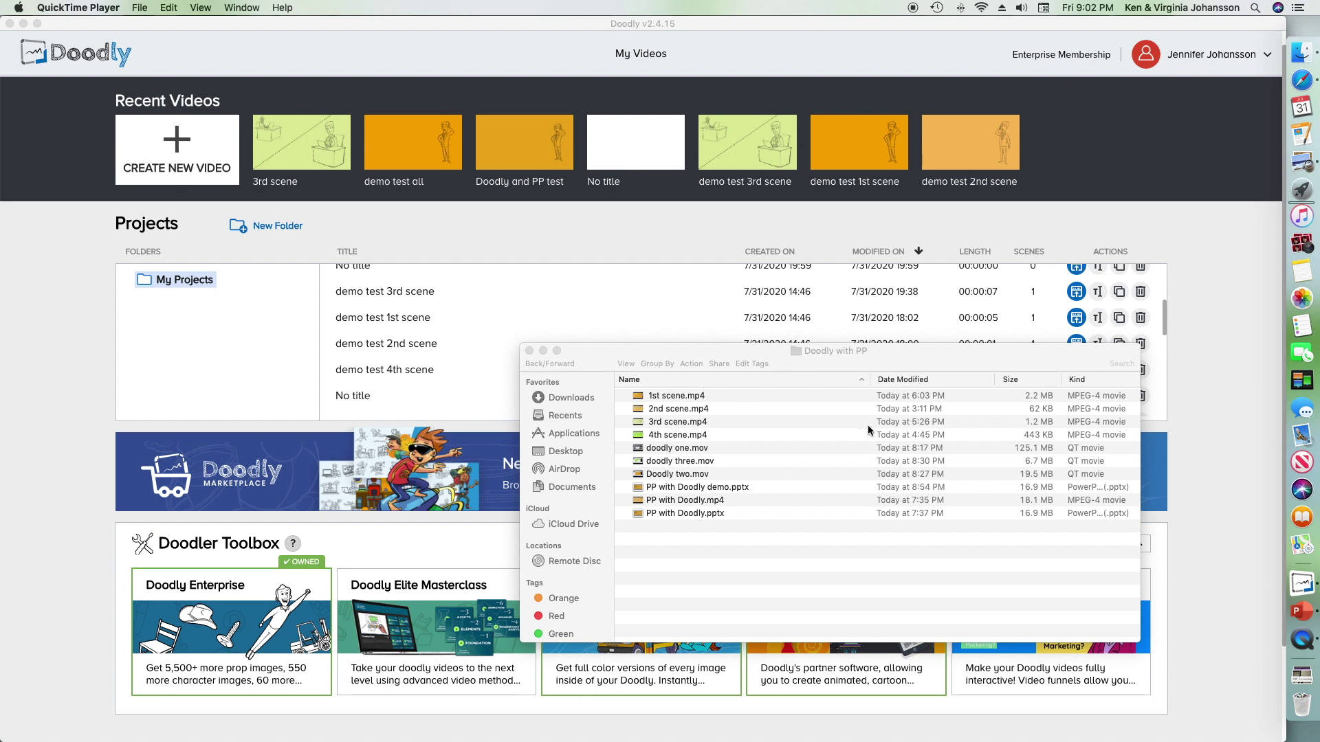
{"action": "left_click", "coordinate": [1303, 611]}
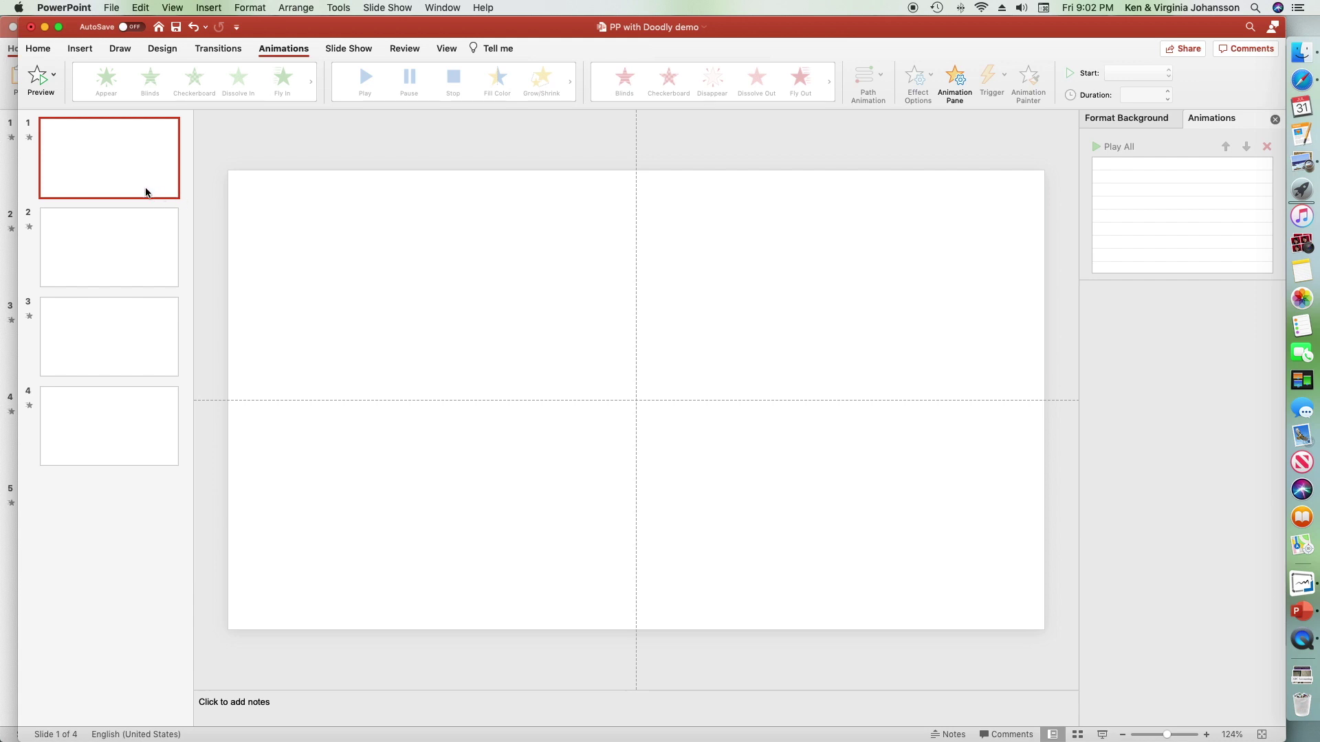
Browse slides 2–4, then view the 1.50s Fade transition settings and return to slide 1.
{"action": "left_click", "coordinate": [141, 232]}
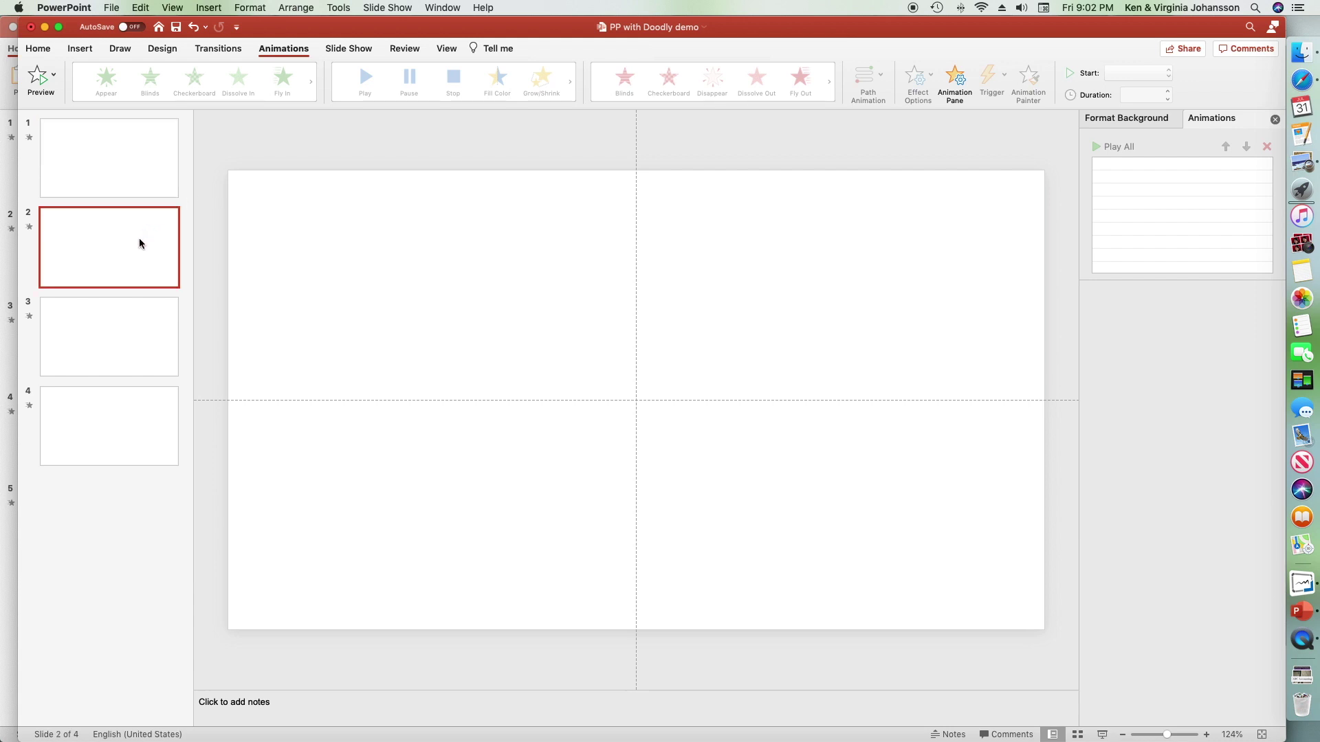
{"action": "left_click", "coordinate": [128, 334]}
{"action": "left_click", "coordinate": [130, 416]}
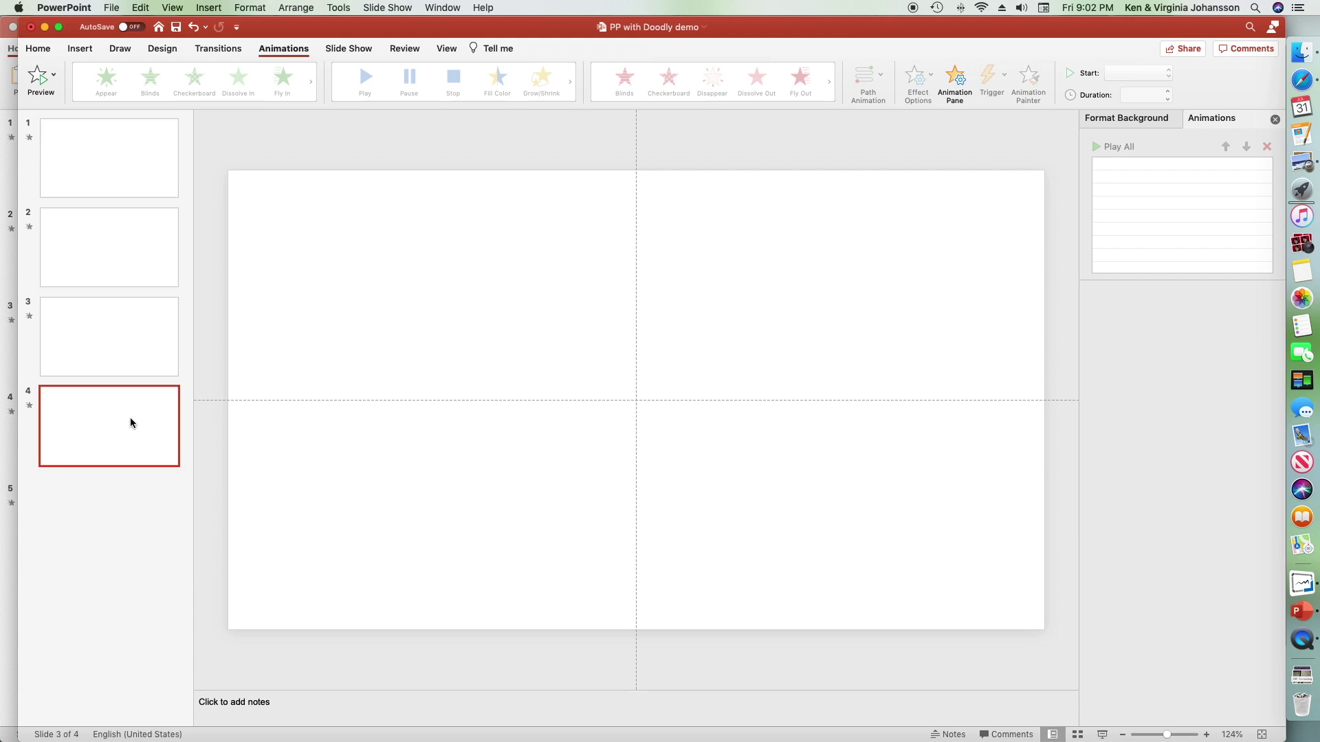
{"action": "left_click", "coordinate": [108, 261]}
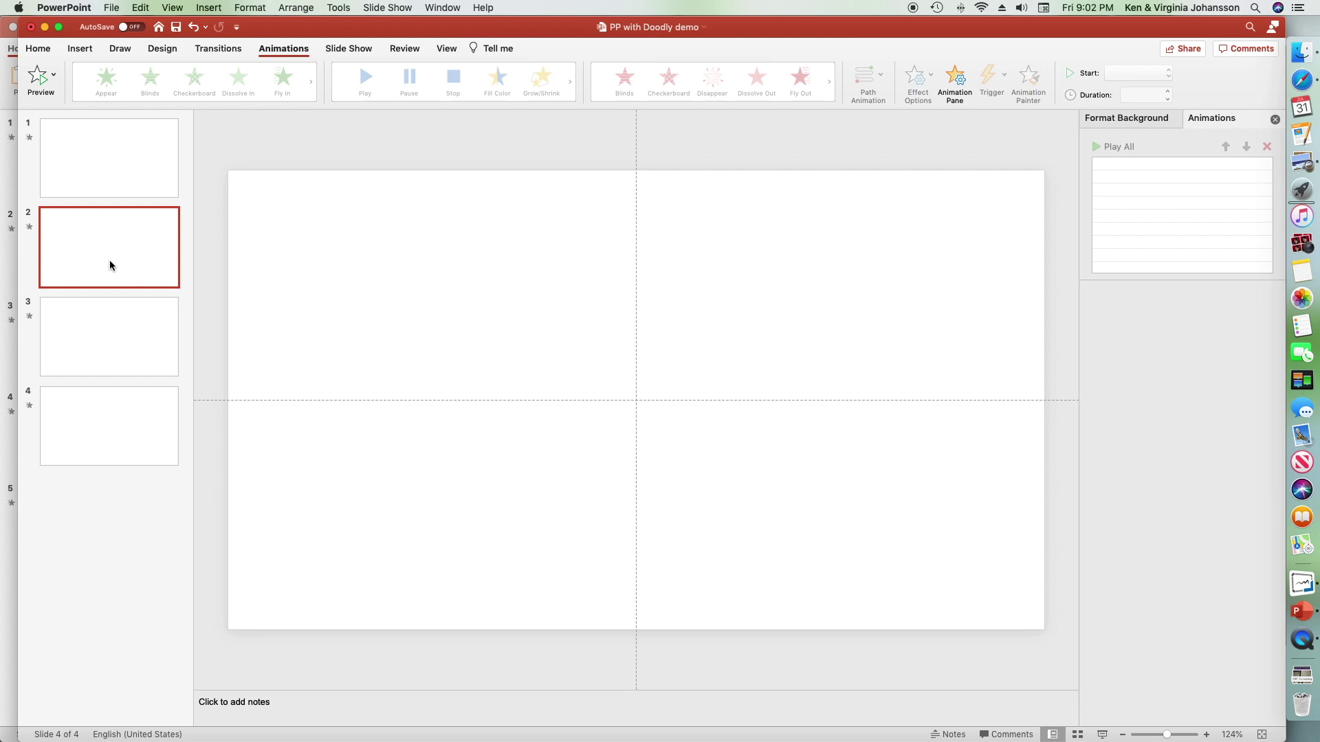
{"action": "left_click", "coordinate": [224, 49]}
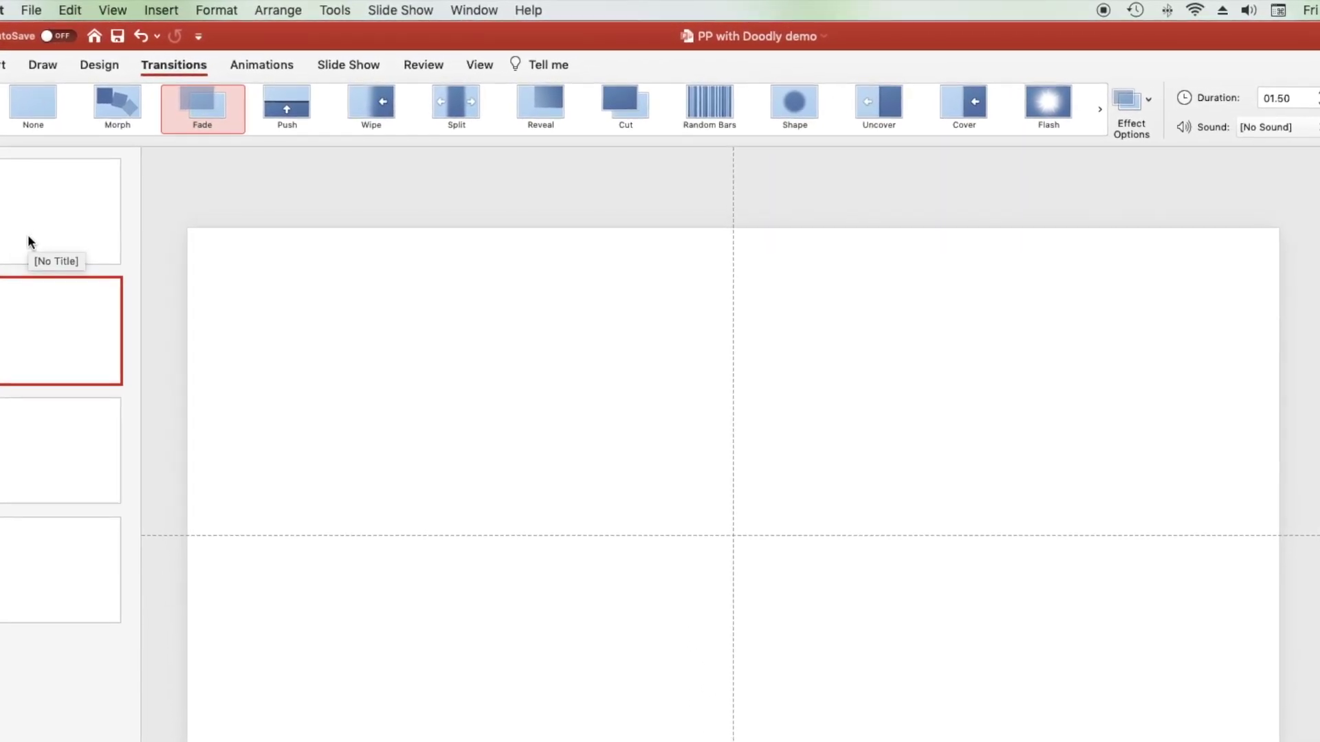
{"action": "left_click", "coordinate": [10, 254]}
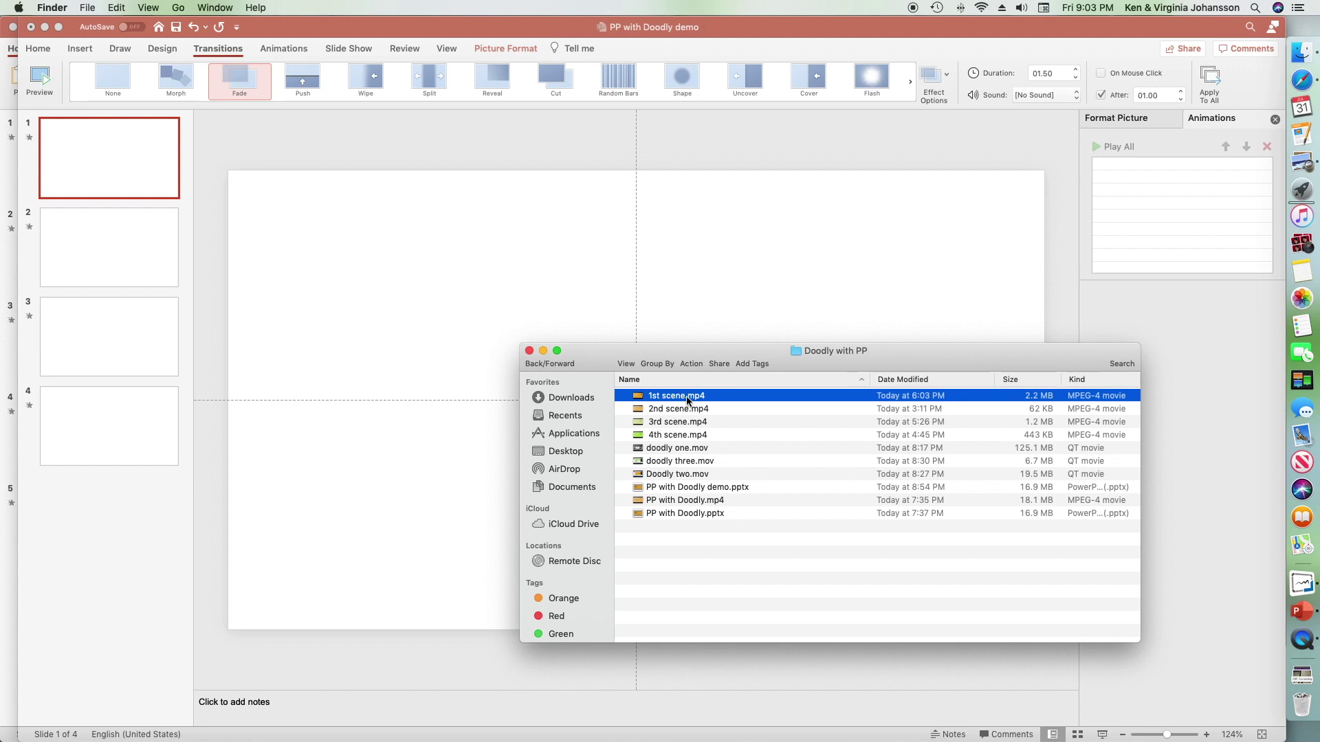
Insert 1st scene.mp4 on slide 1 and set it to start automatically.
{"action": "left_click_drag", "start_coordinate": [687, 401], "coordinate": [451, 340]}
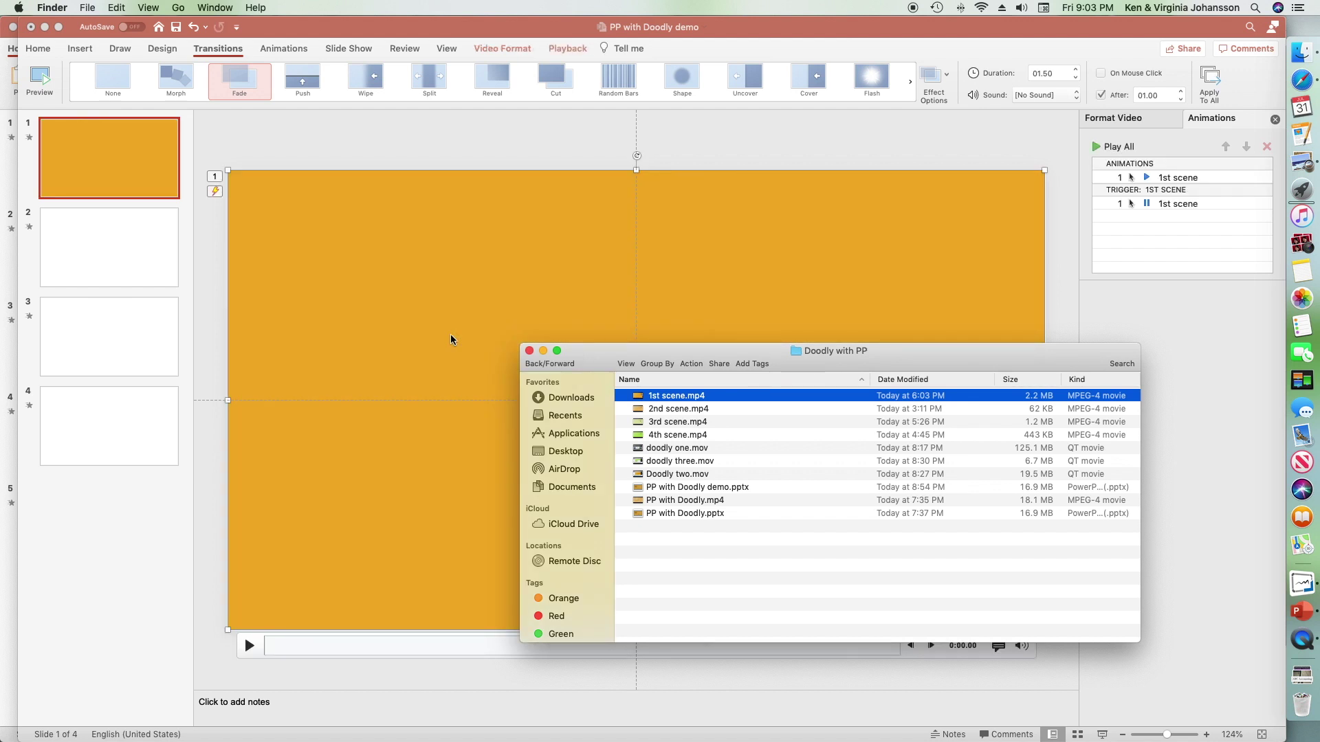
{"action": "left_click", "coordinate": [575, 151]}
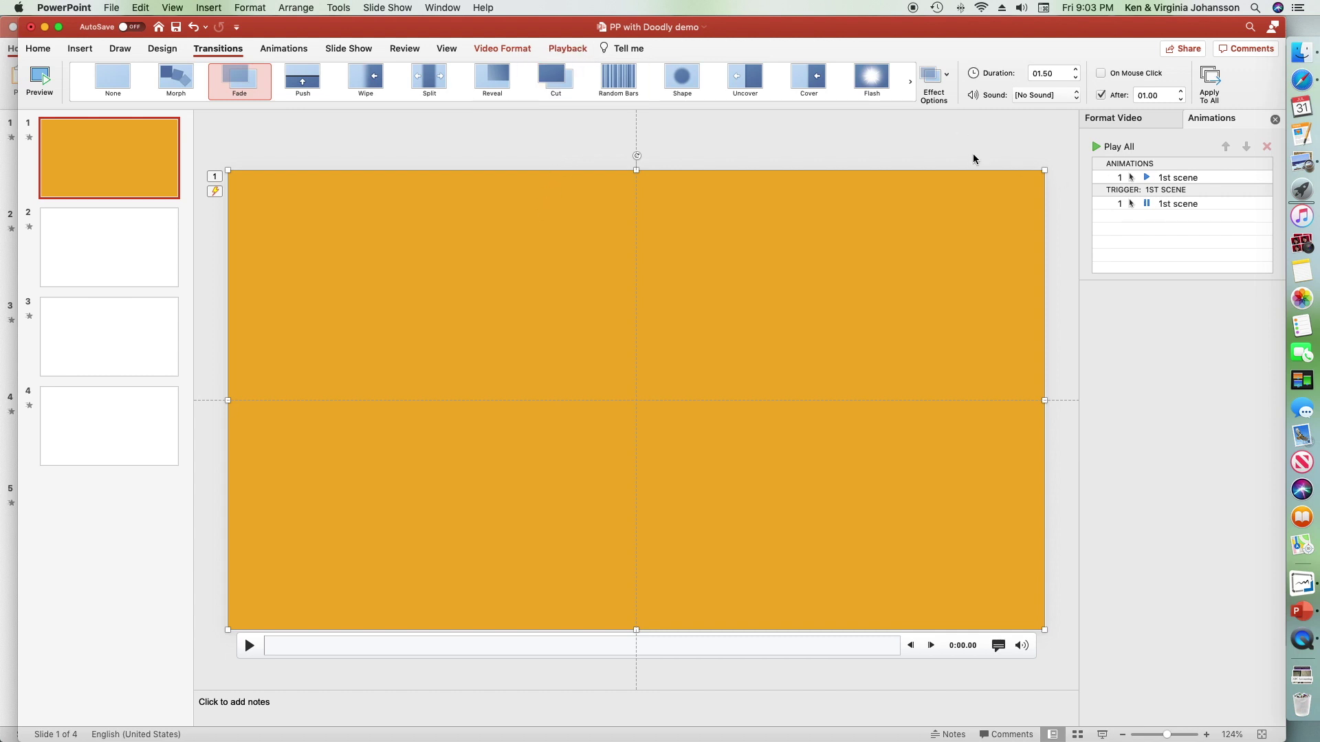
{"action": "left_click", "coordinate": [568, 49]}
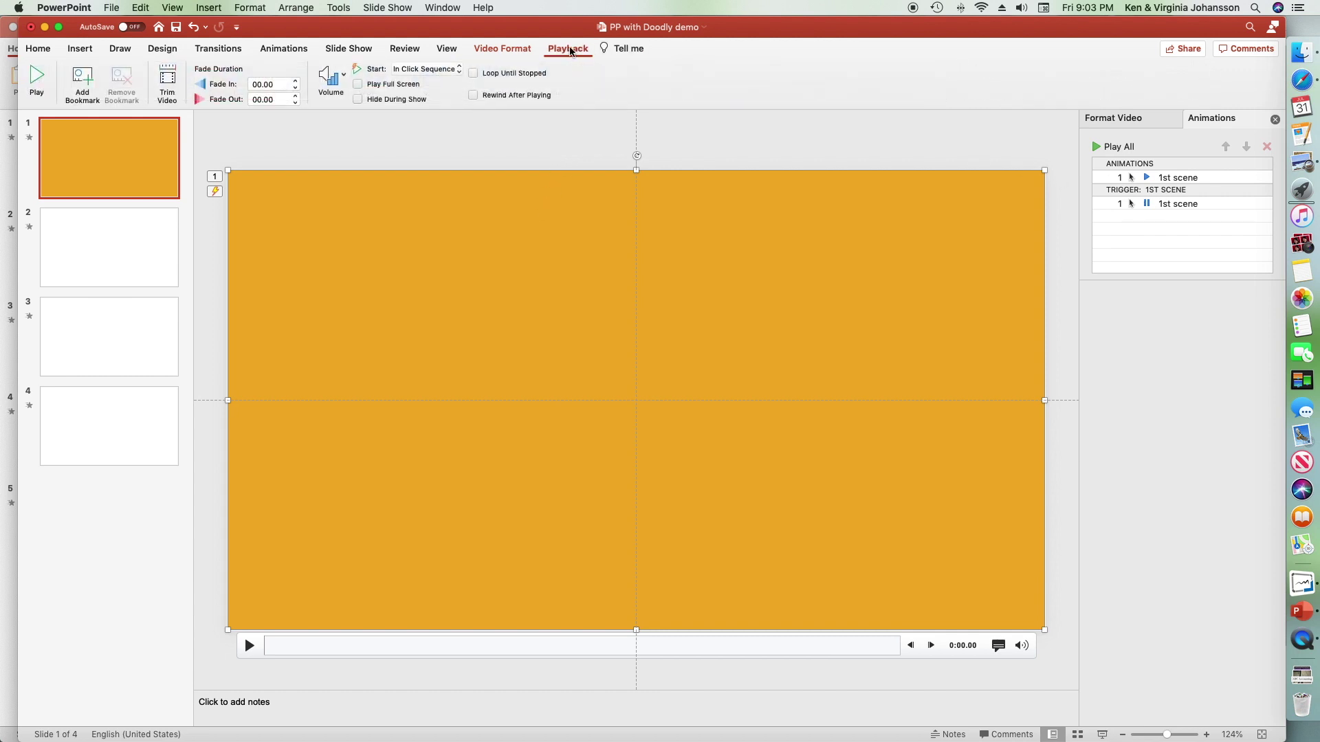
{"action": "left_click", "coordinate": [408, 71]}
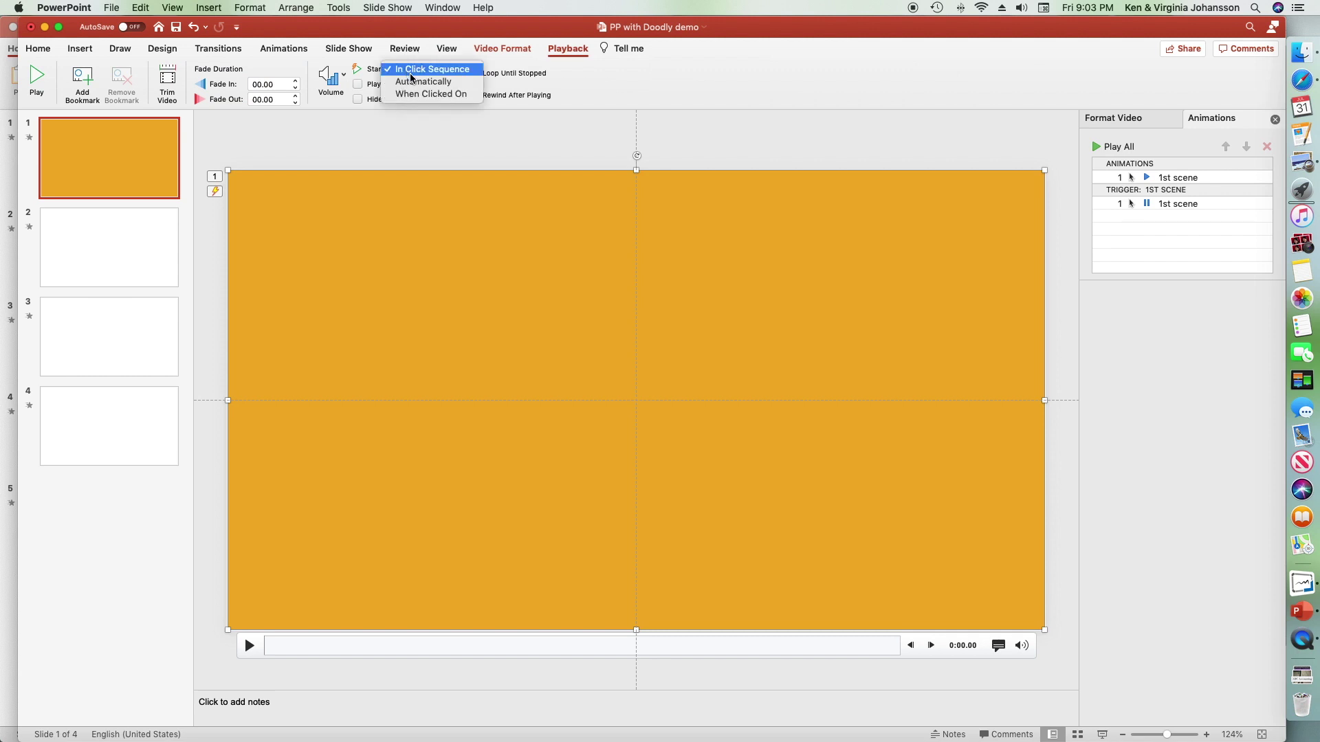
{"action": "left_click", "coordinate": [413, 81]}
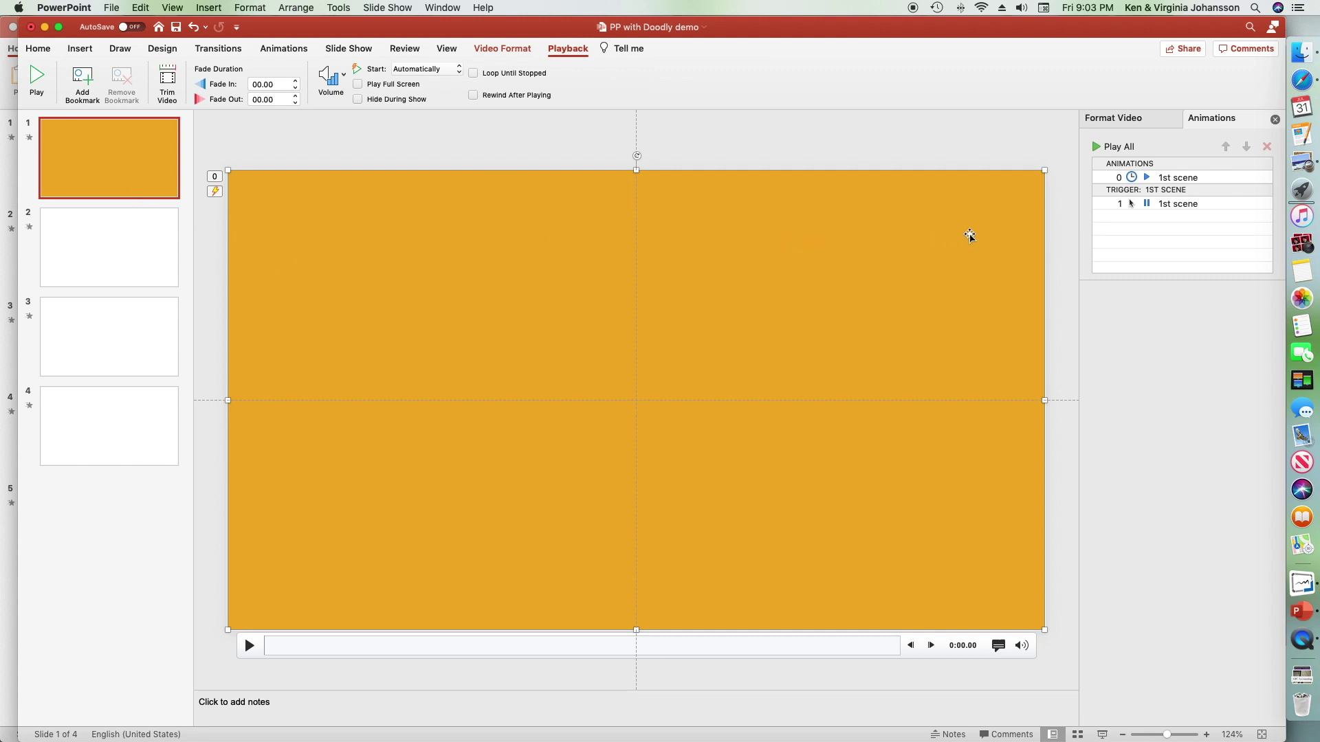
Delete the video's click trigger animation in the Animation Pane.
{"action": "left_click", "coordinate": [1167, 205]}
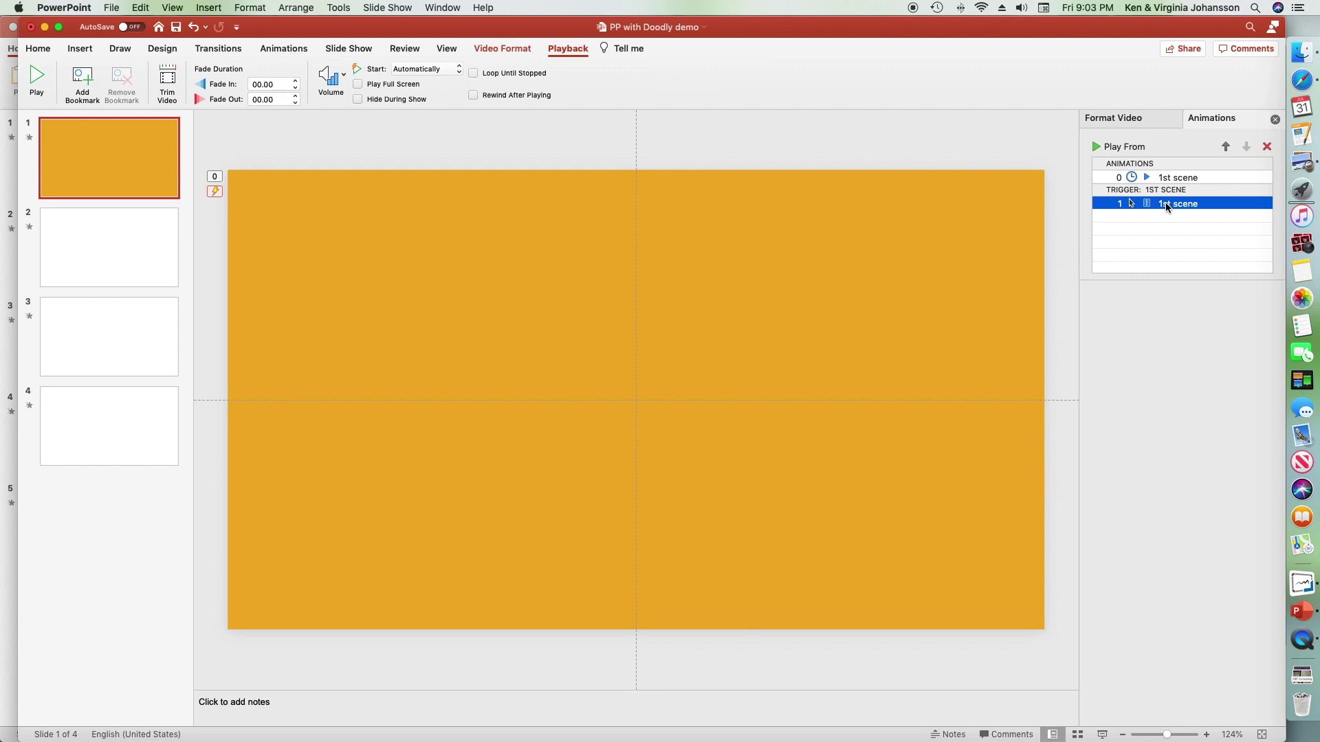
{"action": "key", "text": "Delete"}
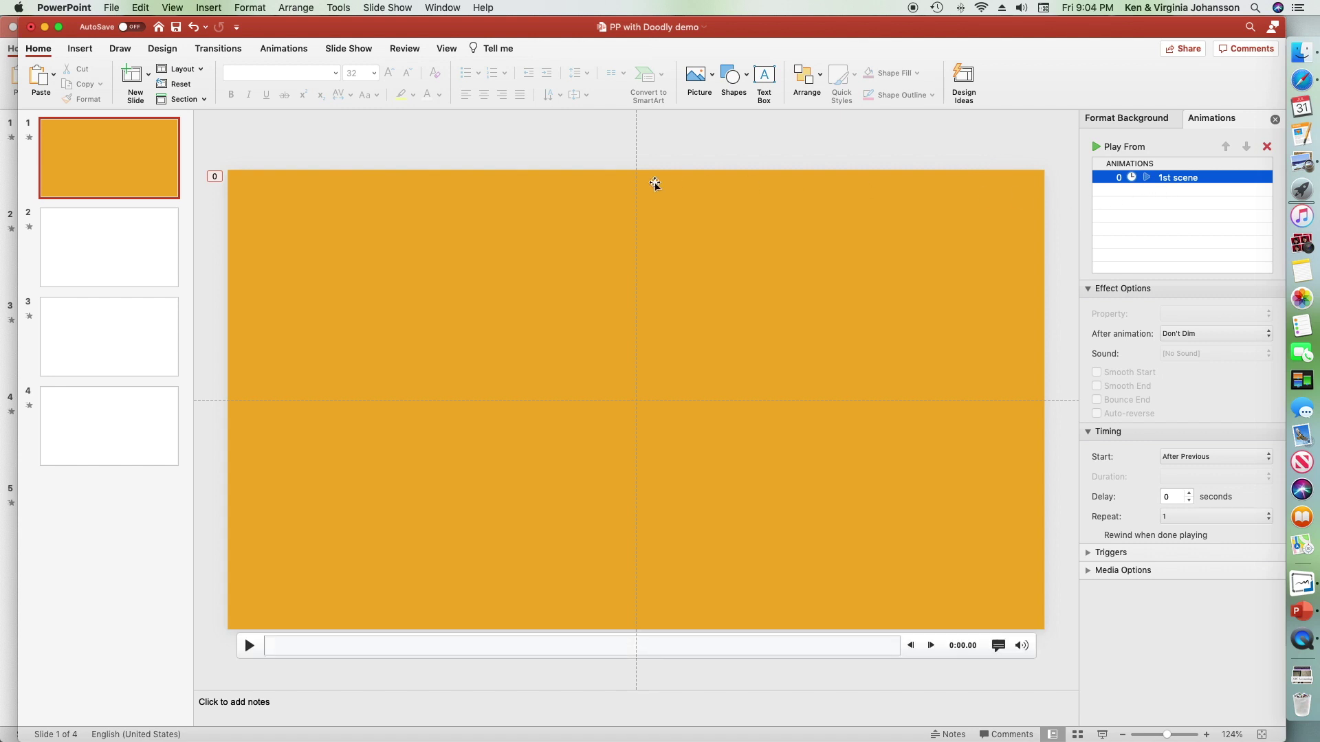
{"action": "left_click", "coordinate": [10, 192]}
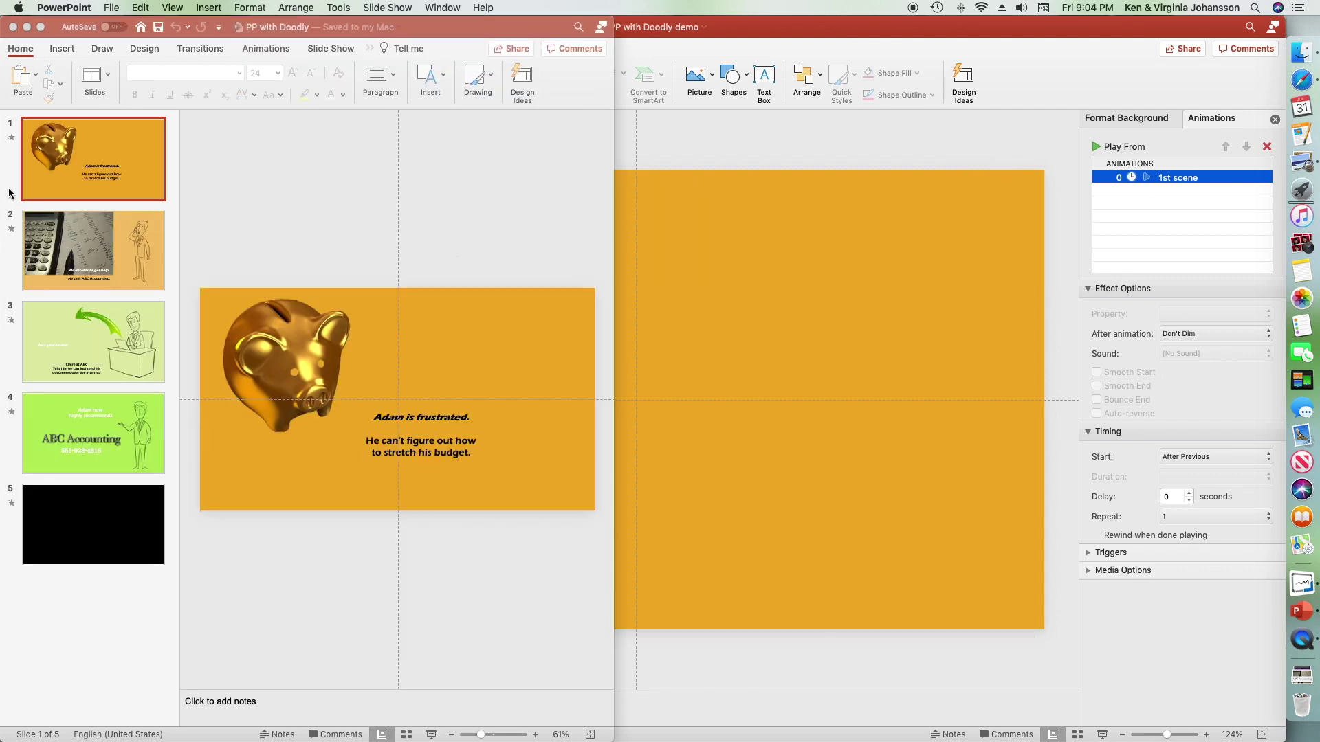
Paste the piggy-bank picture and budget caption onto demo slide 1, then check the caption's timing.
{"action": "left_click", "coordinate": [304, 353]}
{"action": "left_click", "coordinate": [437, 427], "text": "shift"}
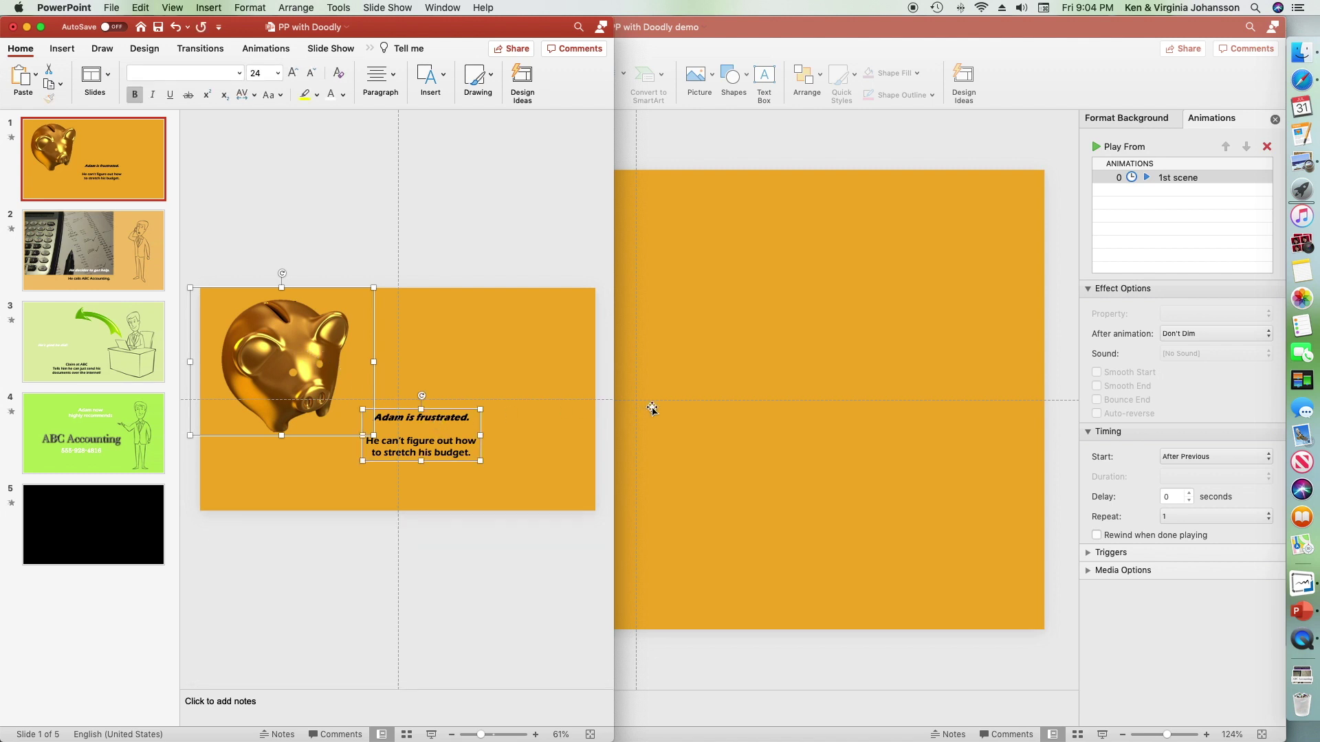
{"action": "left_click", "coordinate": [724, 341]}
{"action": "key", "text": "super+v"}
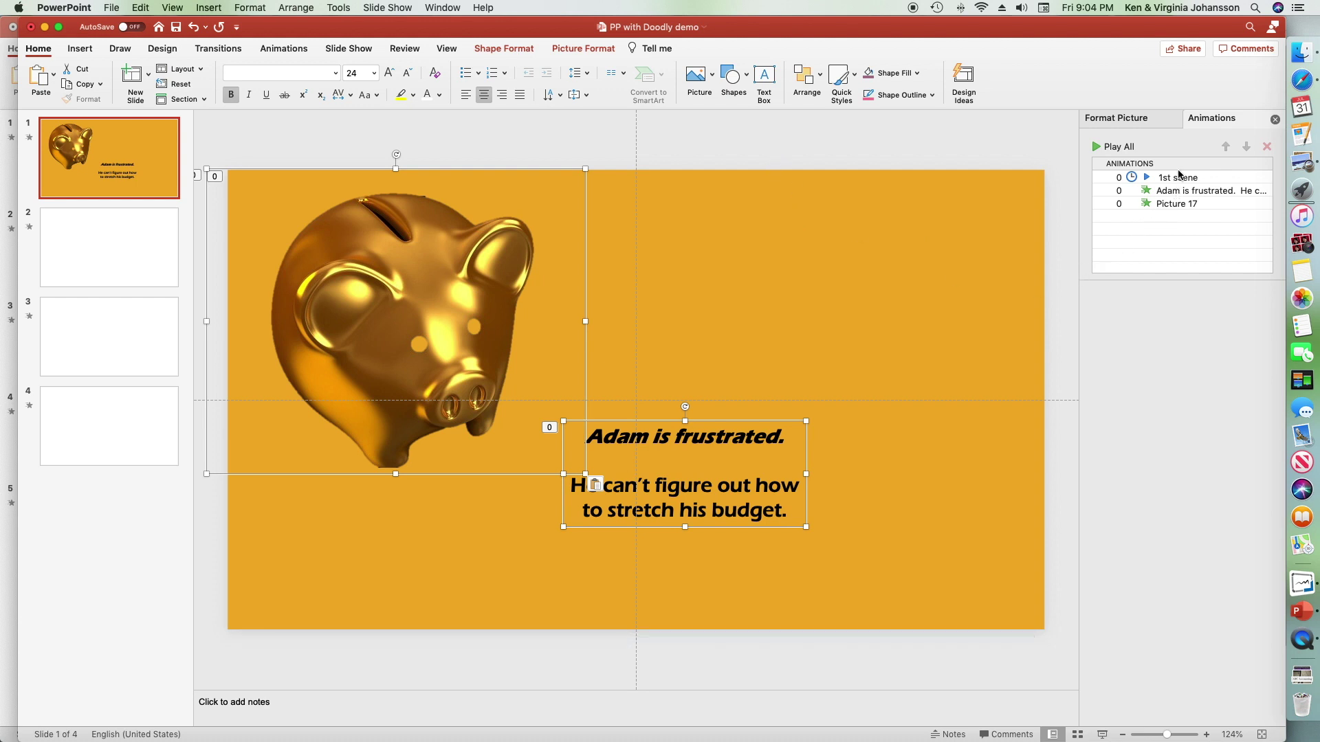
{"action": "left_click", "coordinate": [1174, 194]}
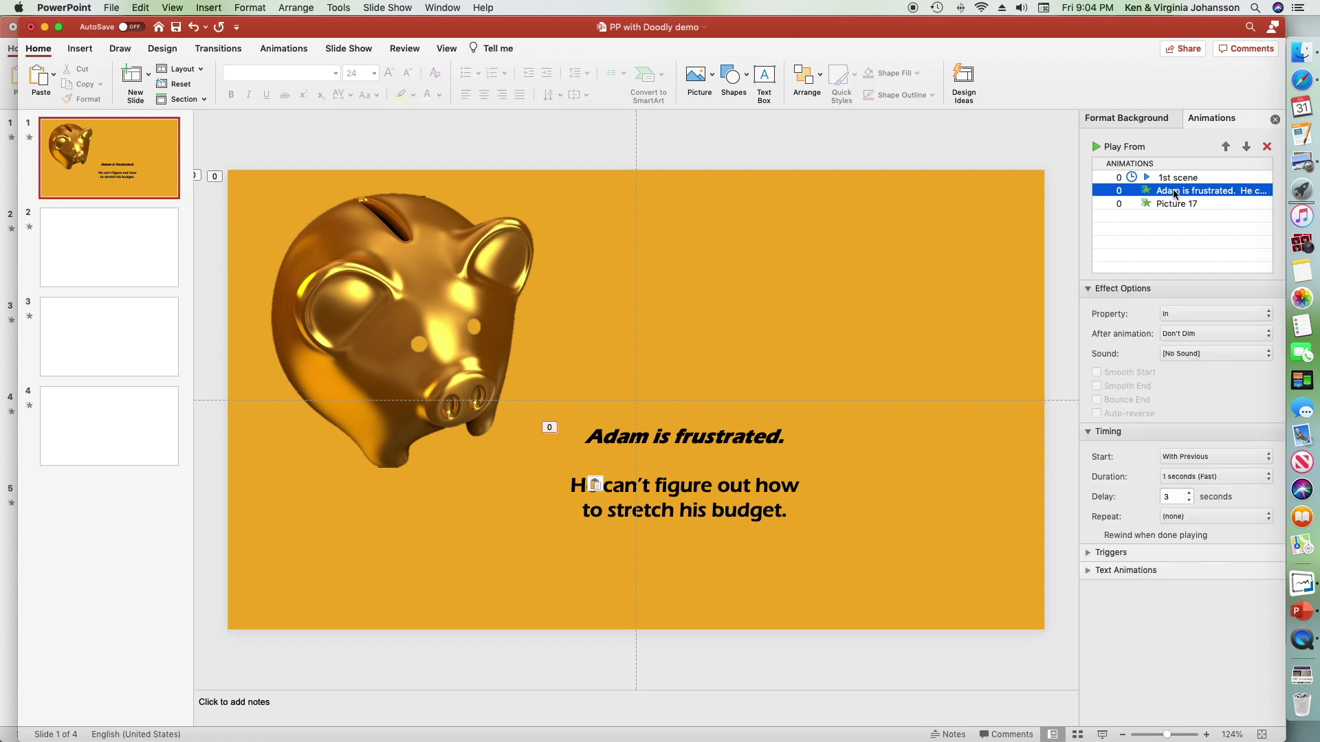
Review the caption and picture entrance timings, preview slide 1 from the 1st scene, then go to slide 2.
{"action": "left_click", "coordinate": [297, 52]}
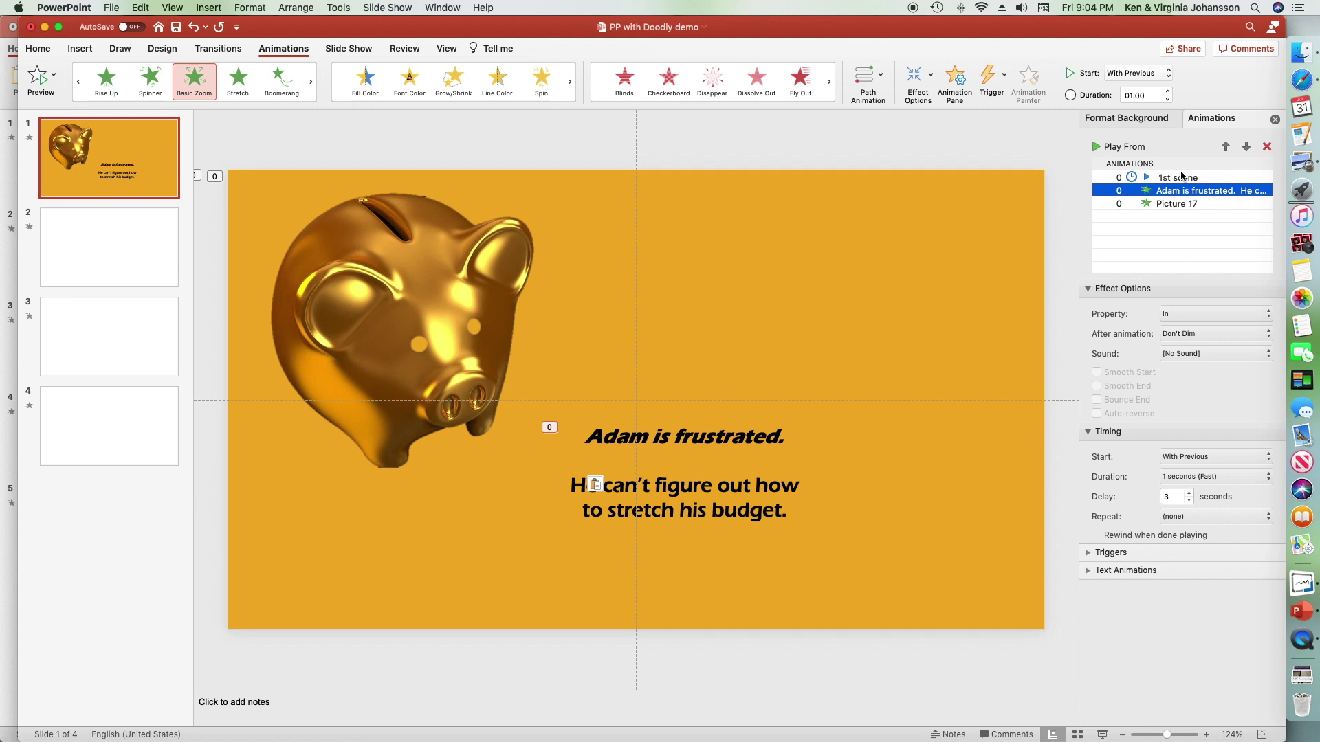
{"action": "left_click", "coordinate": [1167, 205]}
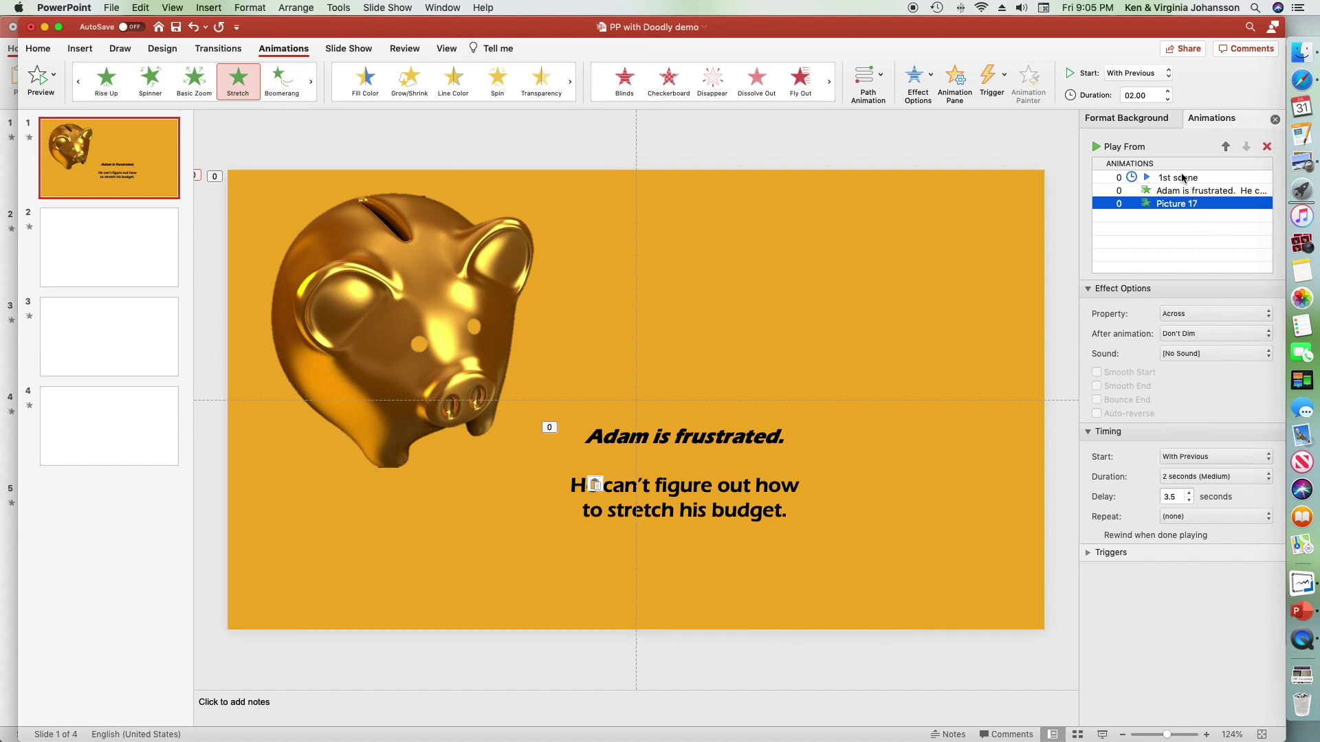
{"action": "left_click", "coordinate": [1167, 178]}
{"action": "left_click", "coordinate": [1126, 146]}
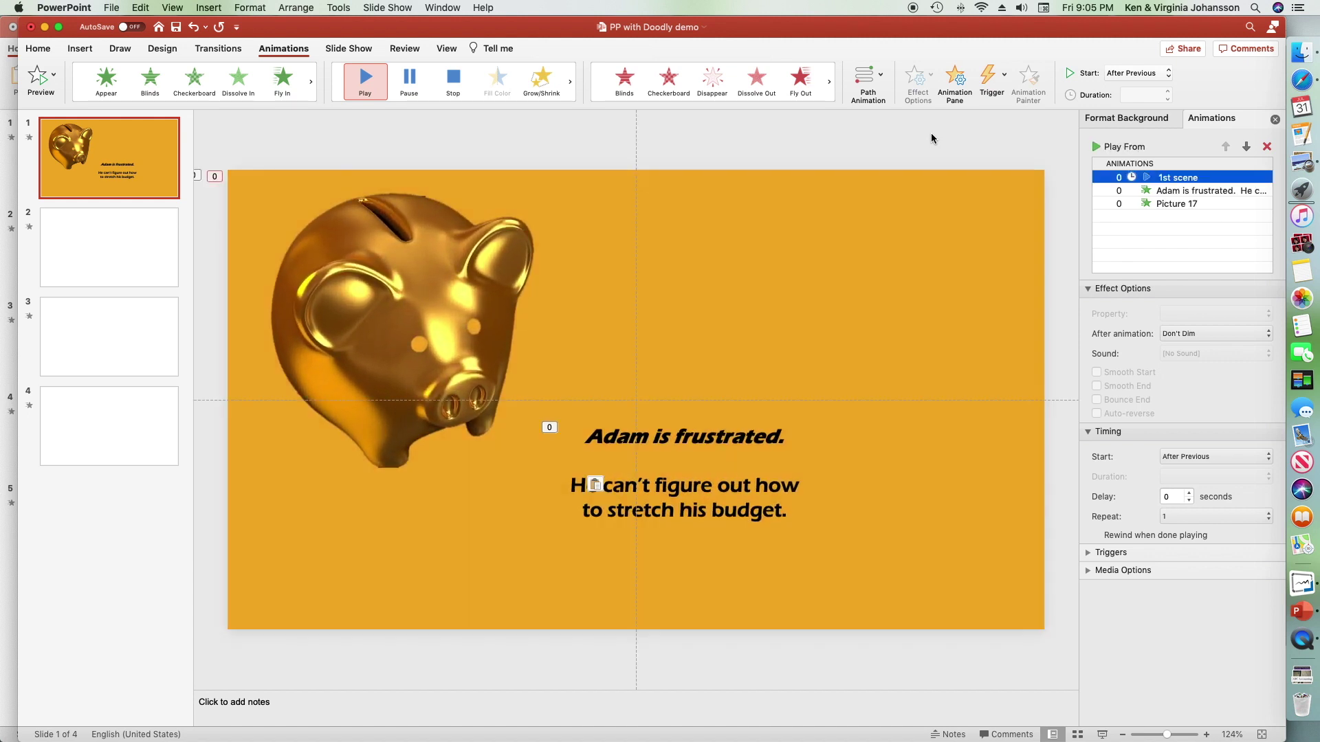
{"action": "left_click", "coordinate": [142, 251]}
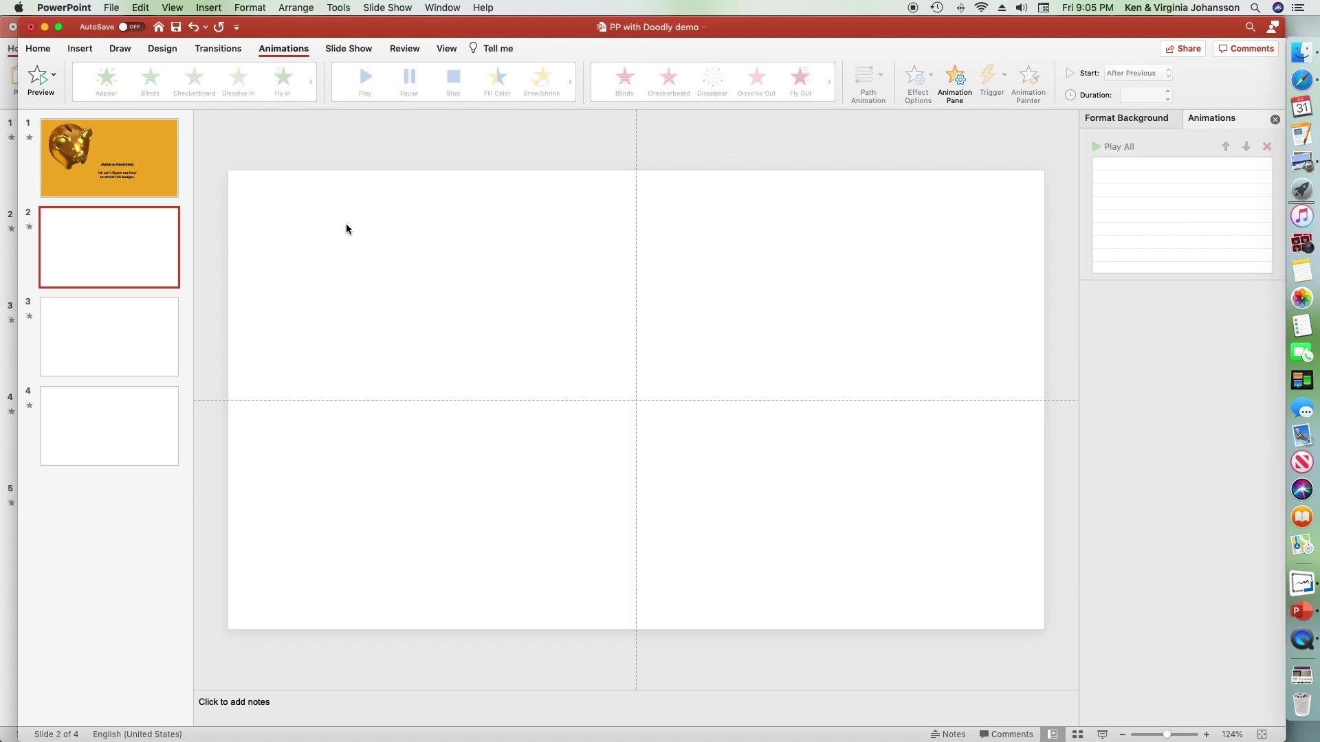
Place 2nd scene.mp4 from the scene videos folder onto slide 2.
{"action": "left_click", "coordinate": [1301, 54]}
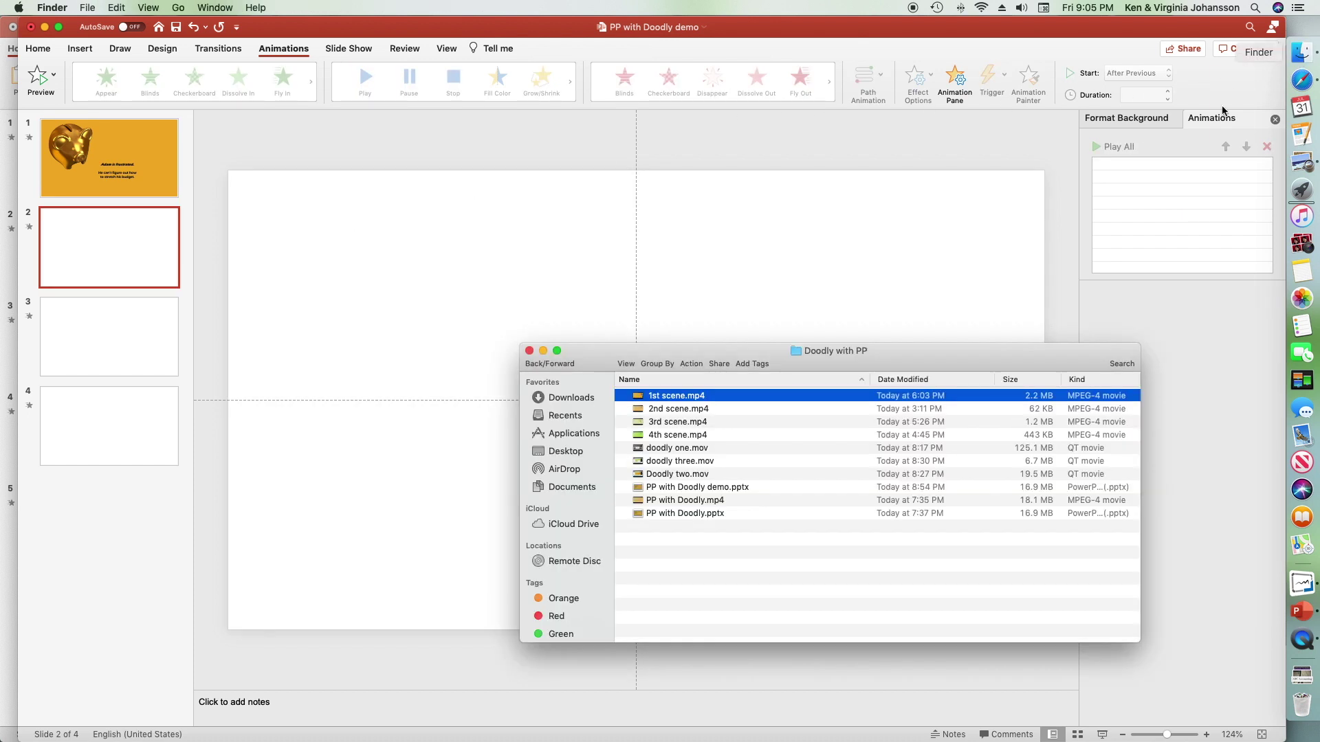
{"action": "left_click", "coordinate": [678, 409]}
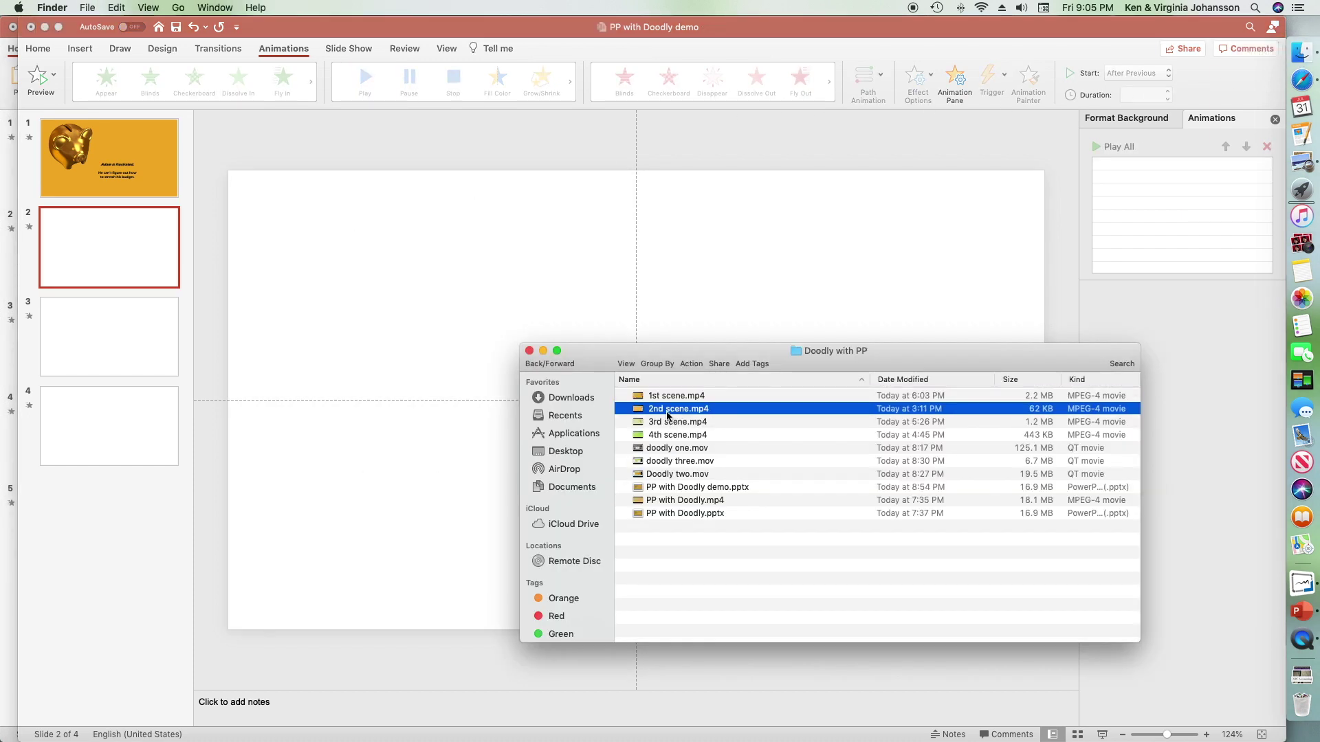
{"action": "left_click_drag", "start_coordinate": [679, 415], "coordinate": [495, 329]}
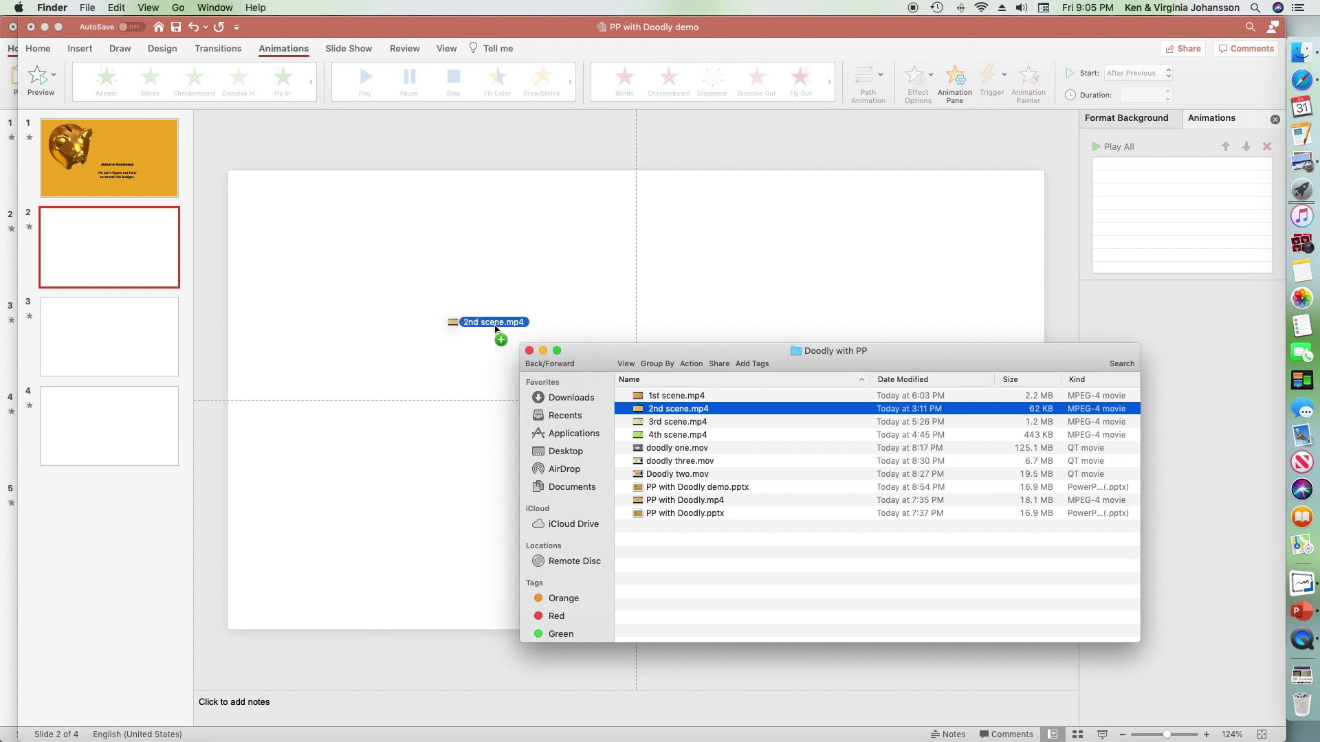
{"action": "left_click", "coordinate": [494, 326]}
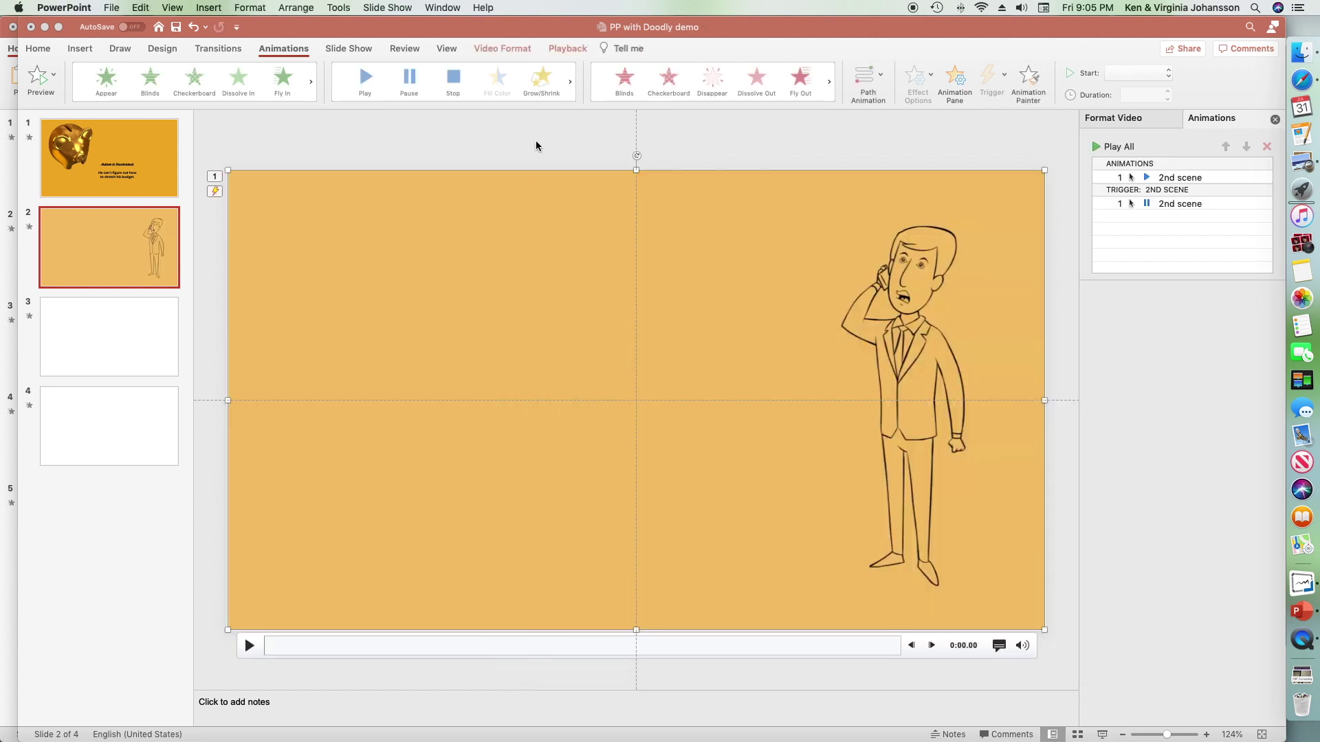
Set the 2nd scene video to start Automatically and delete its click trigger animation.
{"action": "left_click", "coordinate": [560, 48]}
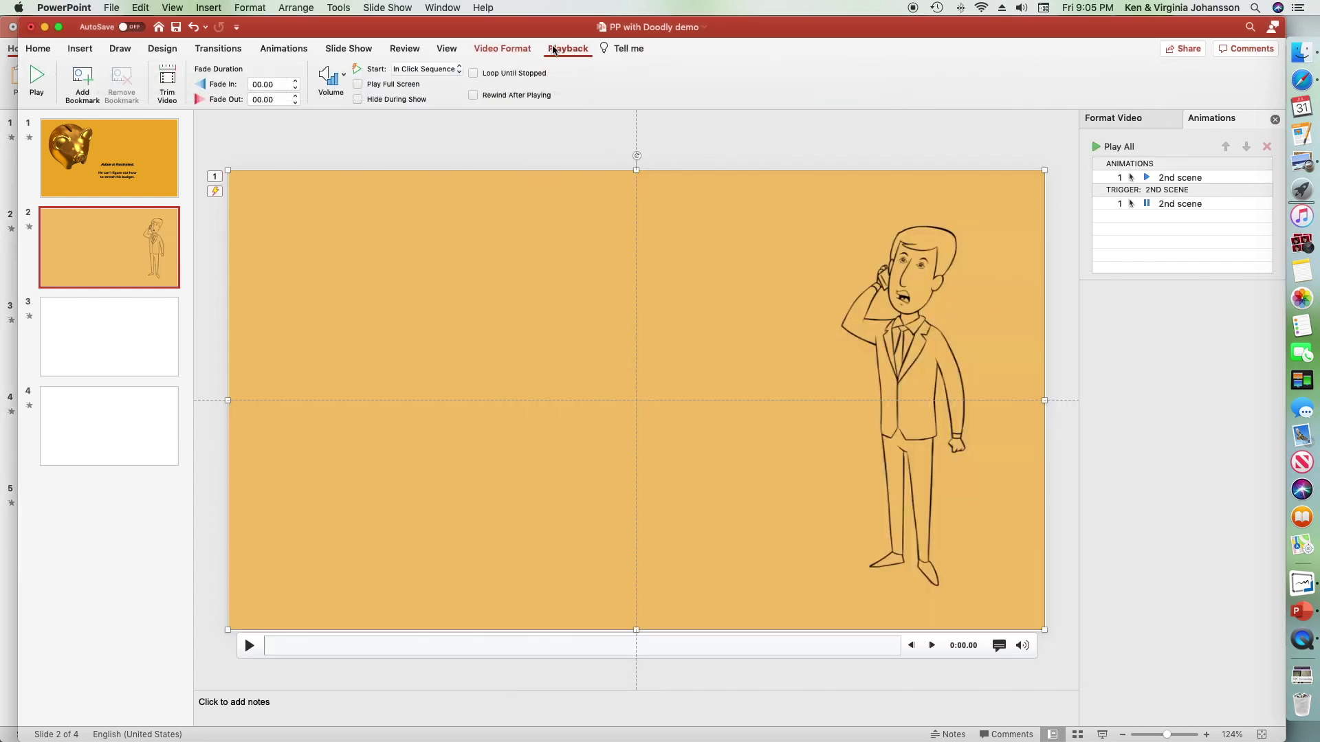
{"action": "left_click", "coordinate": [423, 70]}
{"action": "left_click", "coordinate": [424, 82]}
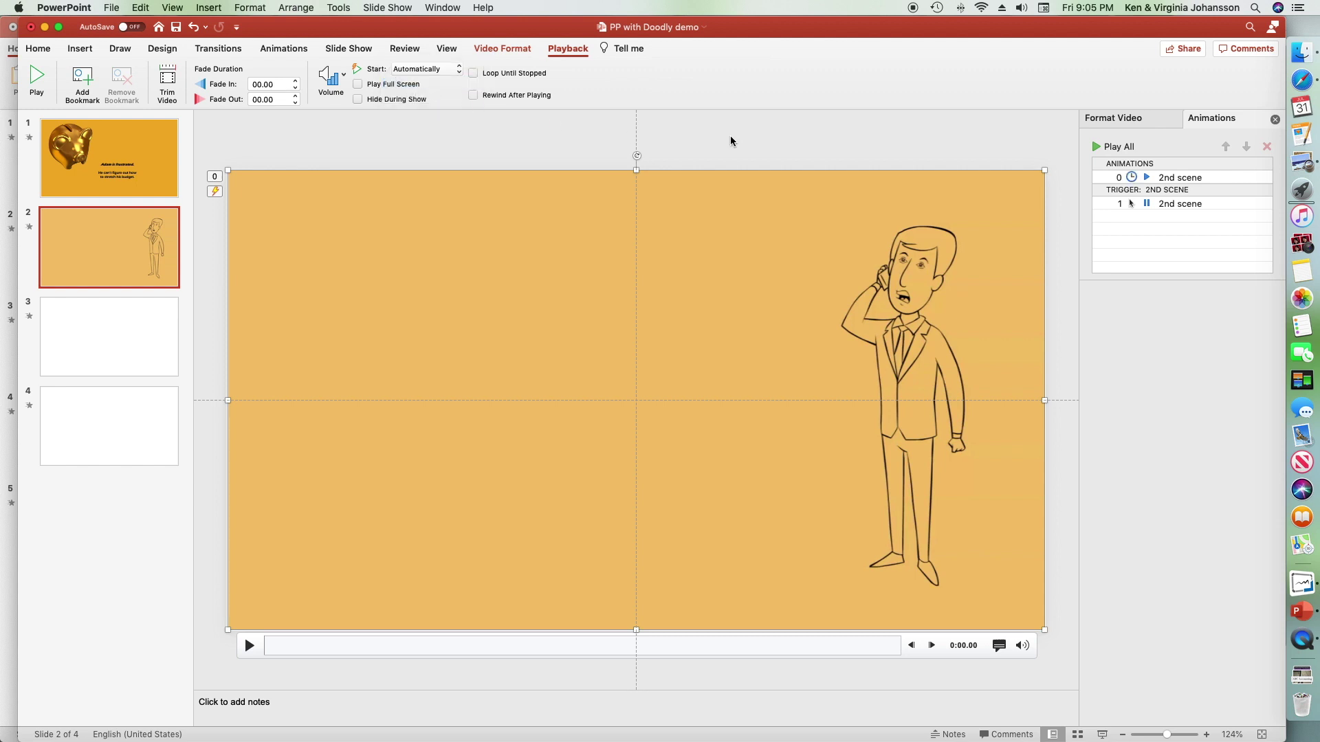
{"action": "left_click", "coordinate": [1165, 204]}
{"action": "key", "text": "Delete"}
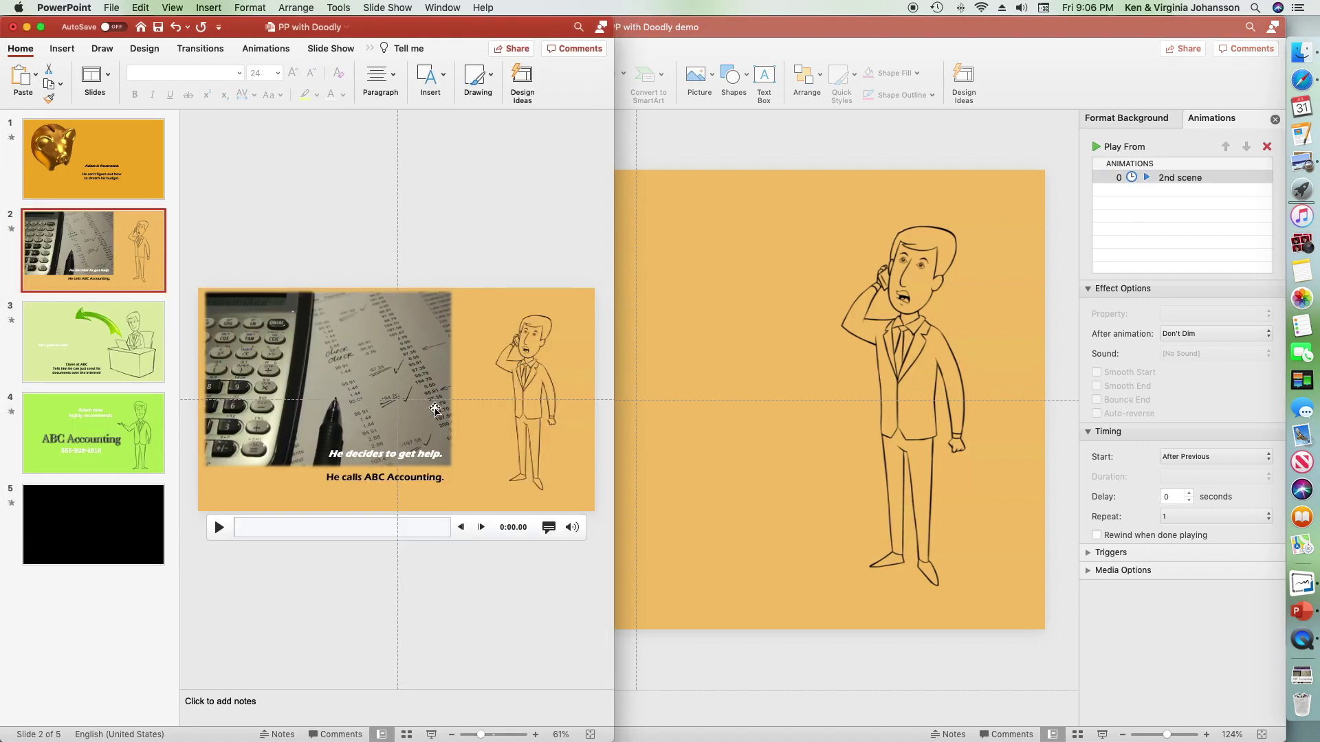
Copy the calculator picture and both captions onto slide 2 of the demo.
{"action": "key", "text": "super+a"}
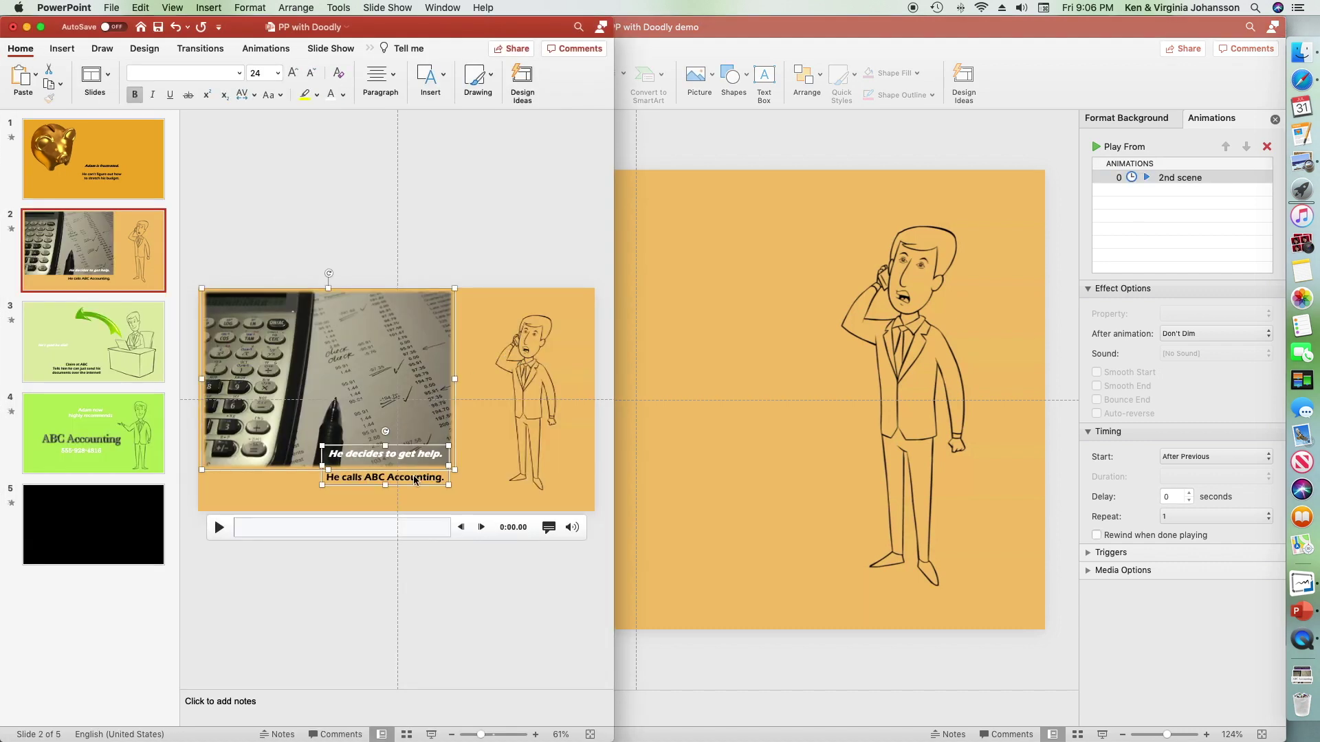
{"action": "left_click", "coordinate": [775, 349]}
{"action": "key", "text": "super+v"}
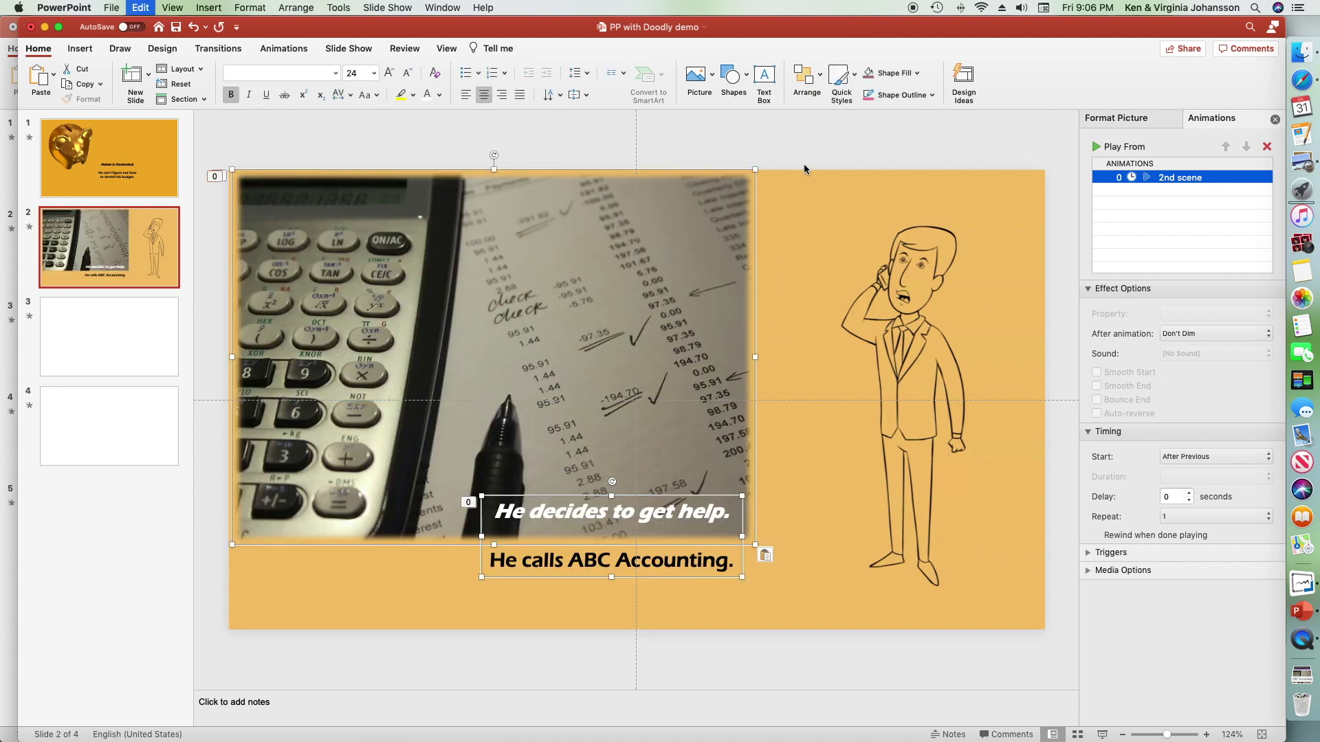
Review the entrance effect and timing of the 'He decides to get help...' caption and Picture 17.
{"action": "left_click", "coordinate": [932, 175]}
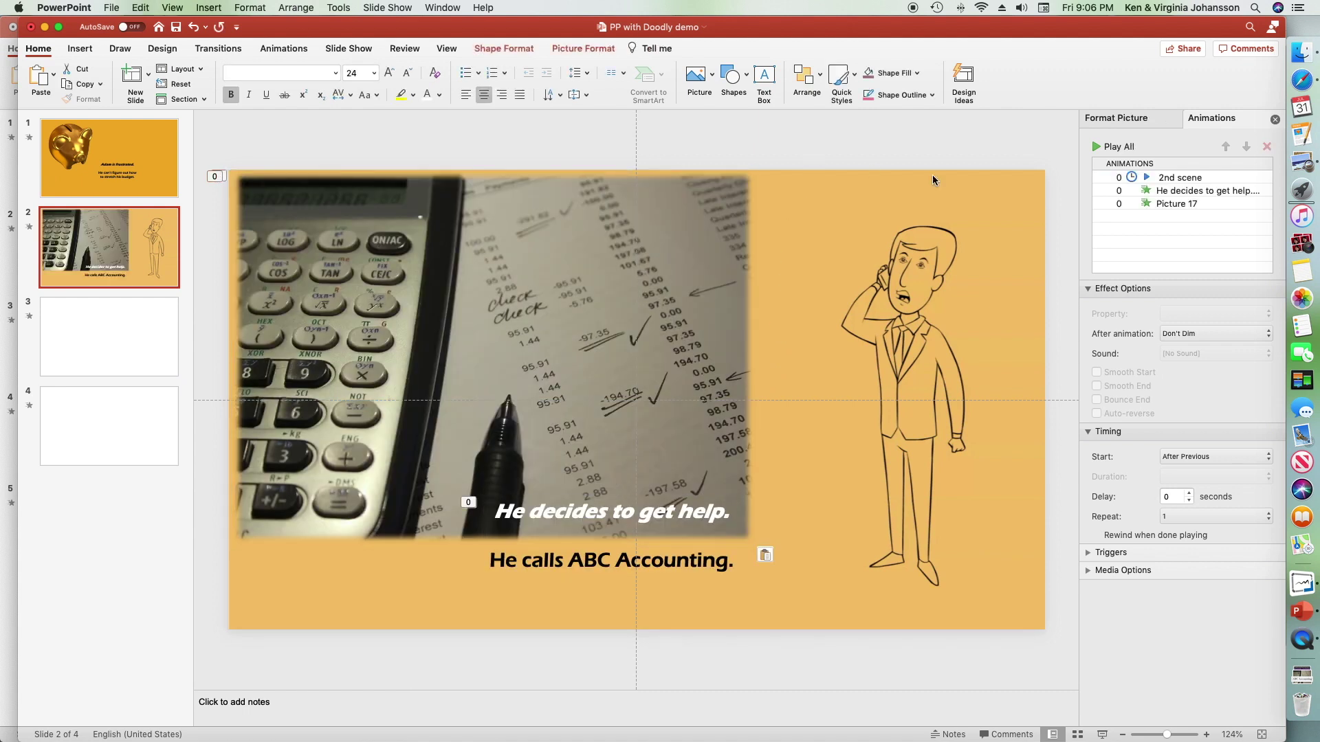
{"action": "left_click", "coordinate": [1182, 195]}
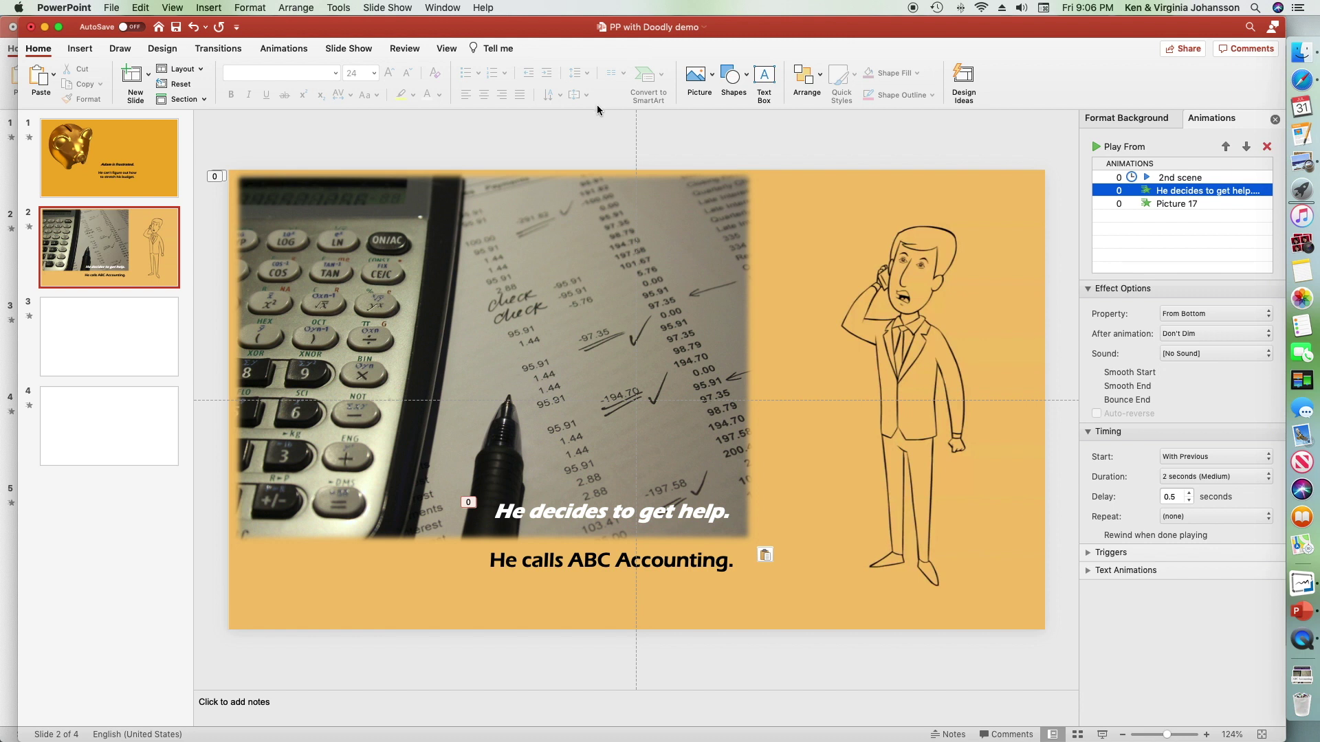
{"action": "left_click", "coordinate": [279, 48]}
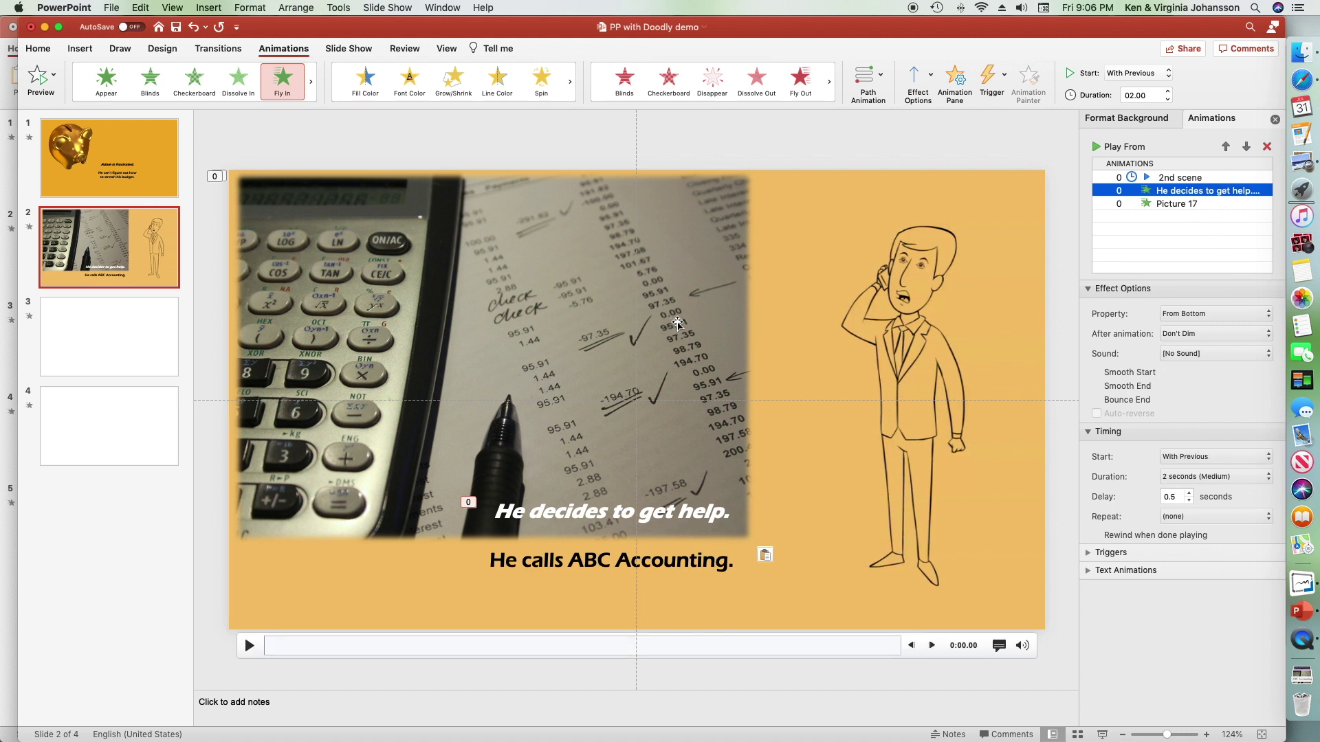
{"action": "left_click", "coordinate": [1172, 205]}
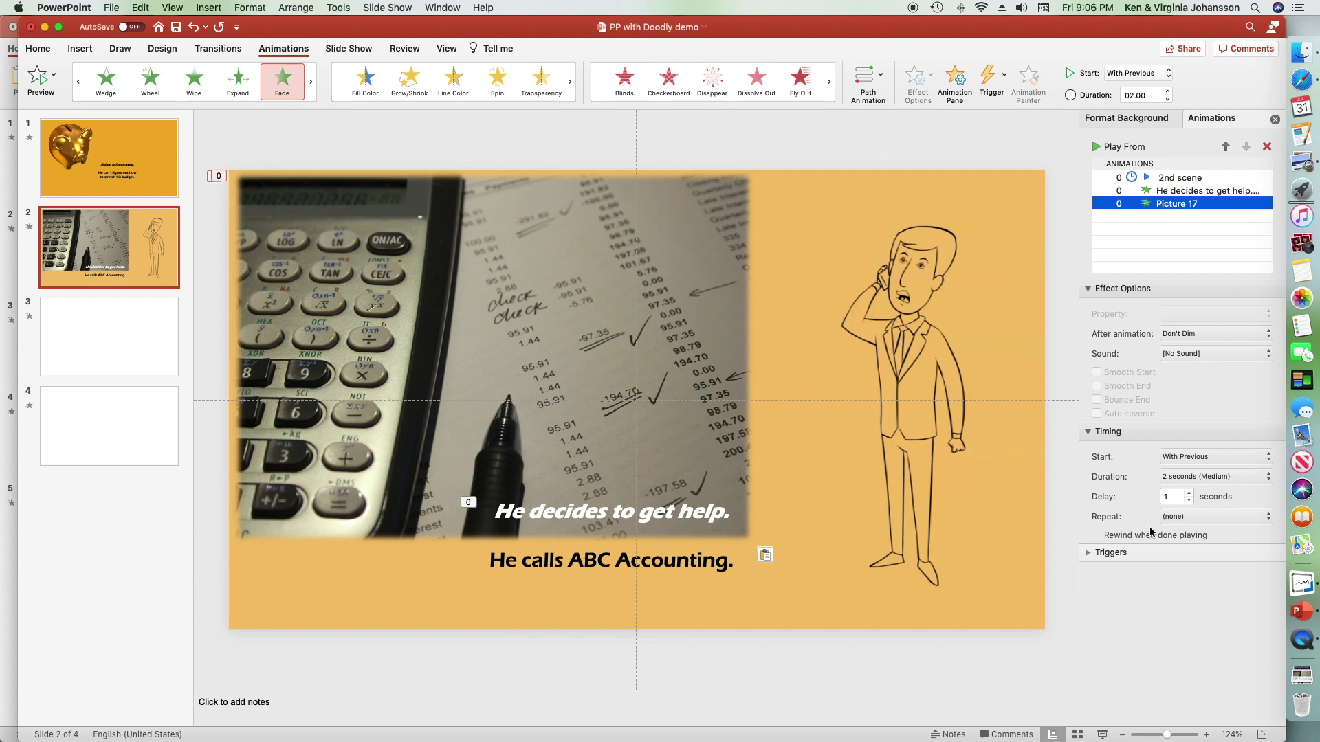
Preview slide 2's animations starting from the 2nd scene video, then move to blank slide 3.
{"action": "left_click", "coordinate": [1169, 177]}
{"action": "left_click", "coordinate": [1109, 146]}
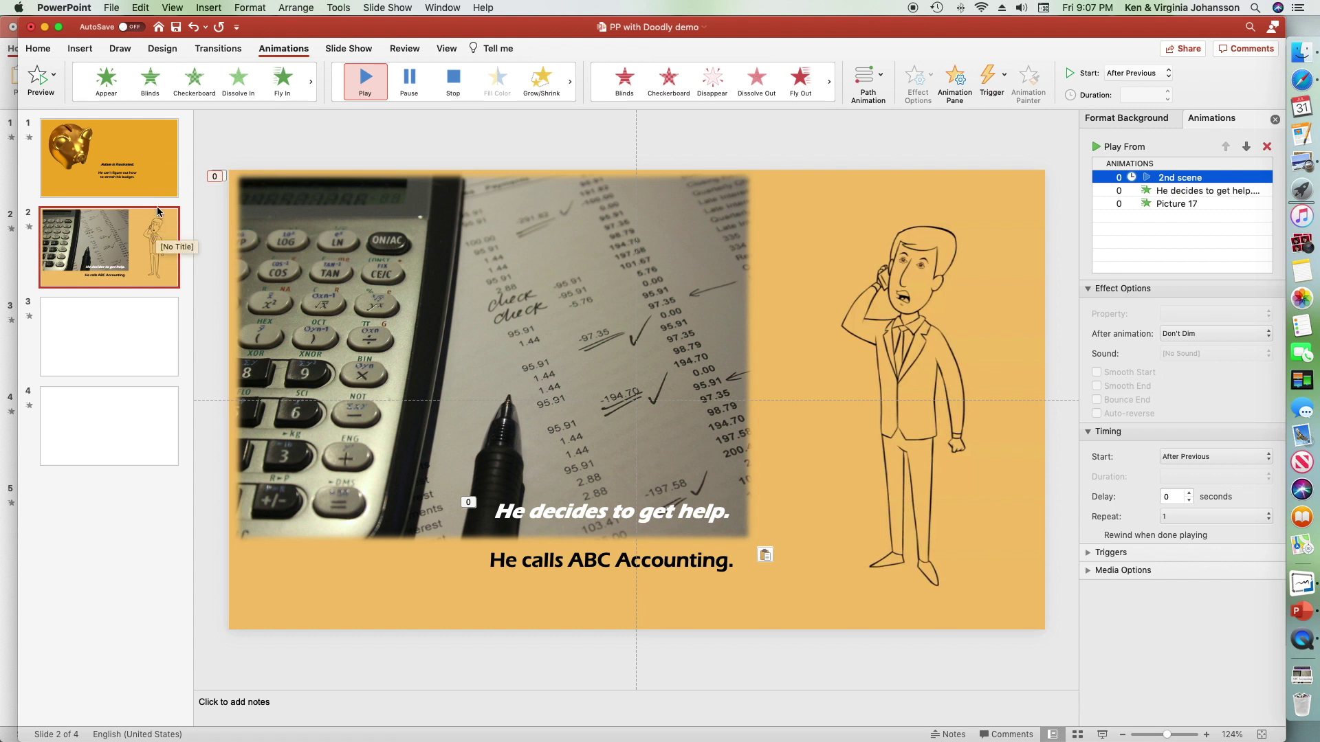
{"action": "left_click", "coordinate": [151, 147]}
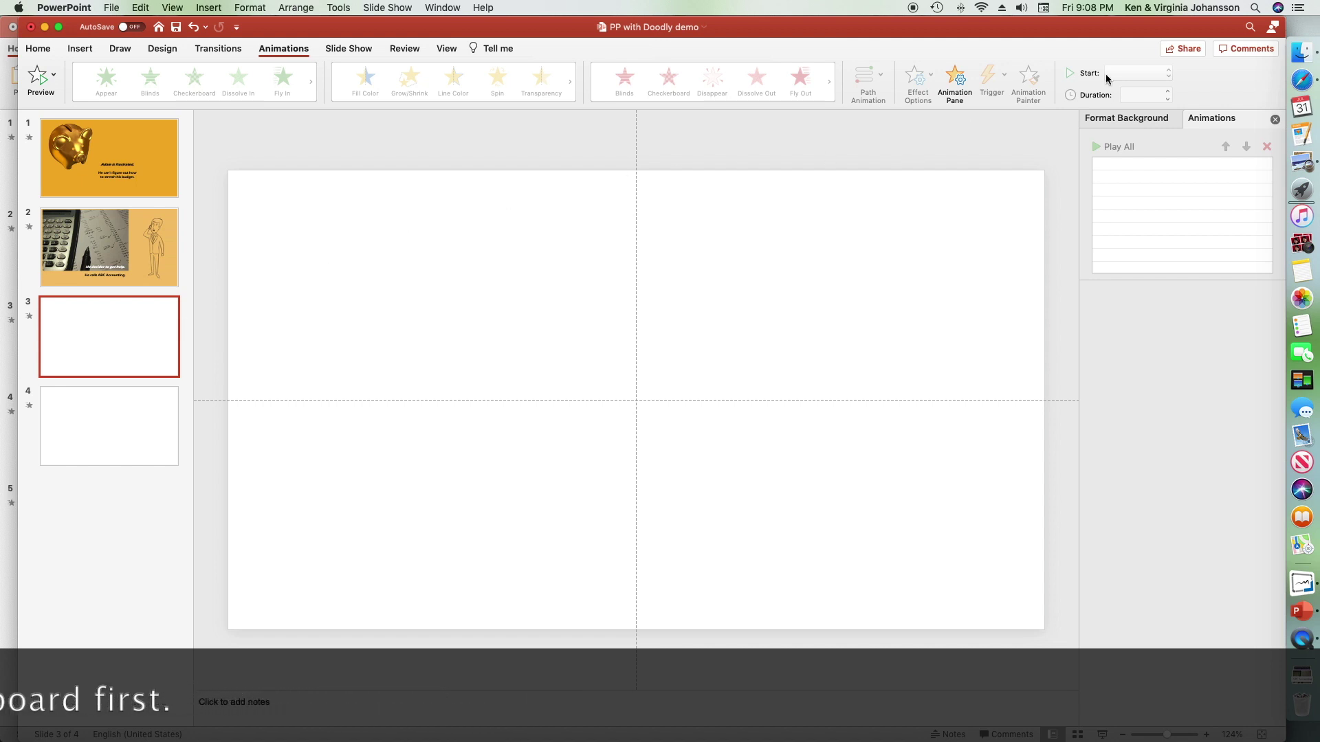
Place 3rd scene.mp4 from the scene videos folder onto slide 3.
{"action": "left_click", "coordinate": [1301, 53]}
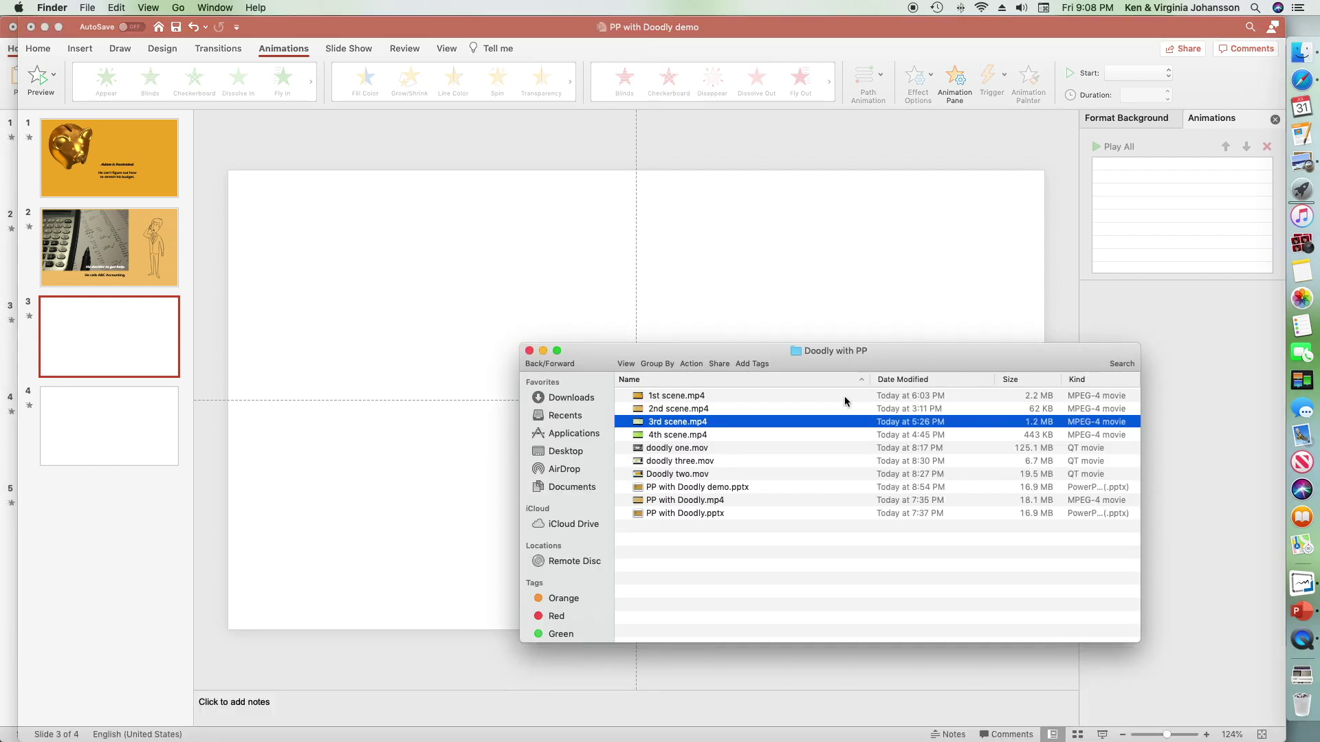
{"action": "left_click_drag", "start_coordinate": [693, 421], "coordinate": [583, 317]}
{"action": "left_click", "coordinate": [464, 146]}
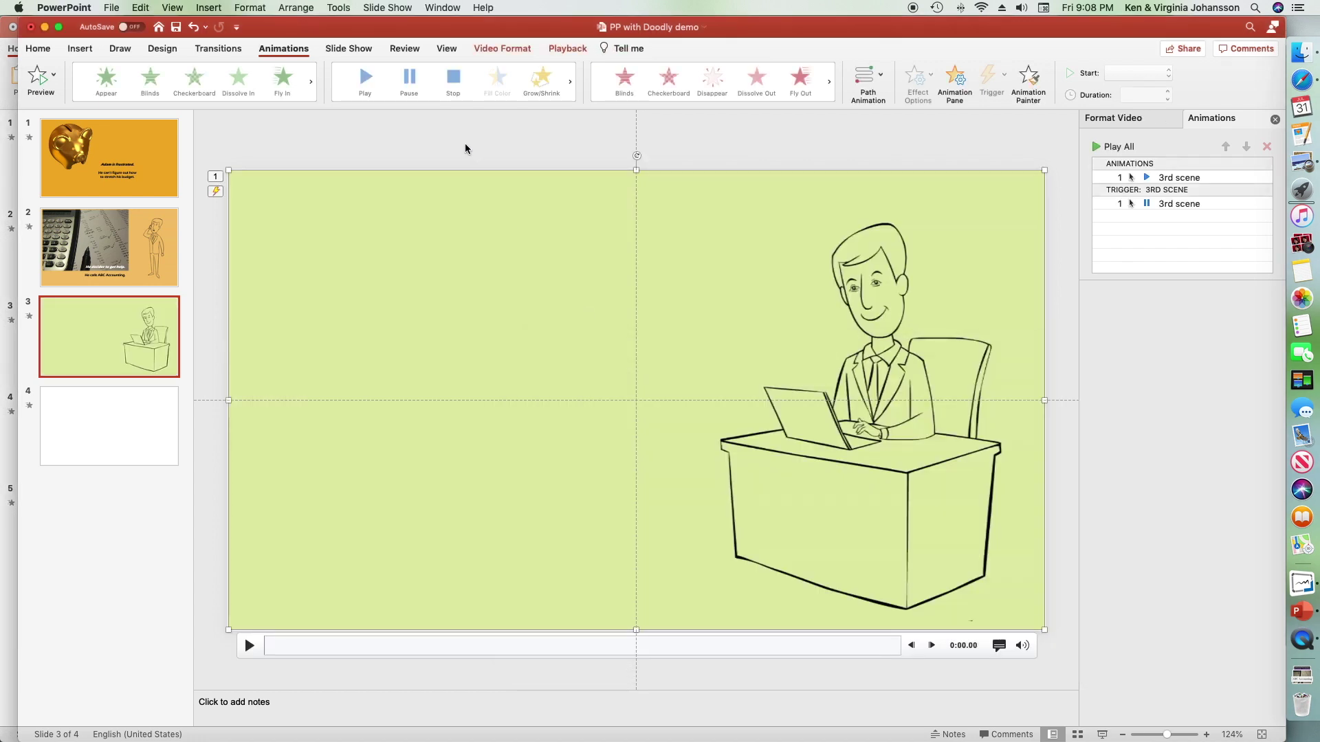
Set the 3rd scene video to start Automatically and delete its click trigger animation.
{"action": "left_click", "coordinate": [557, 54]}
{"action": "left_click", "coordinate": [436, 77]}
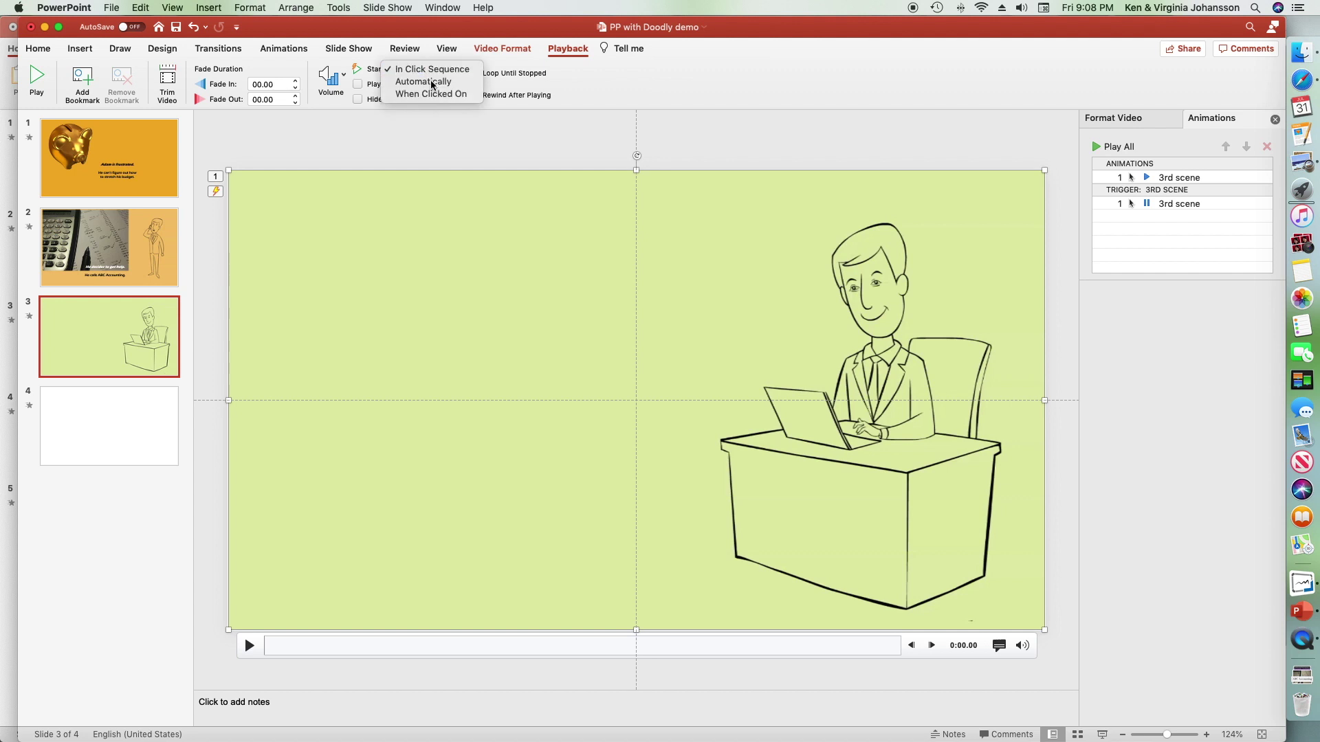
{"action": "left_click", "coordinate": [431, 82]}
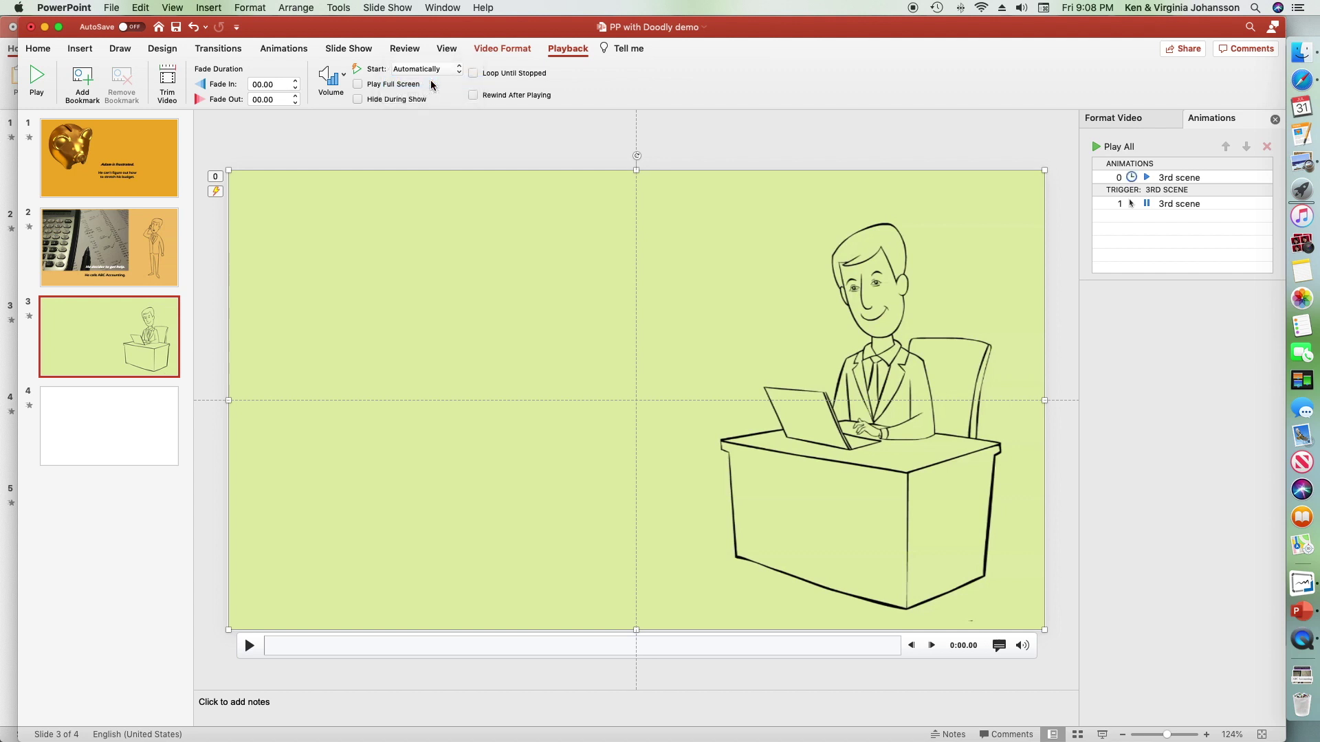
{"action": "left_click", "coordinate": [1167, 204]}
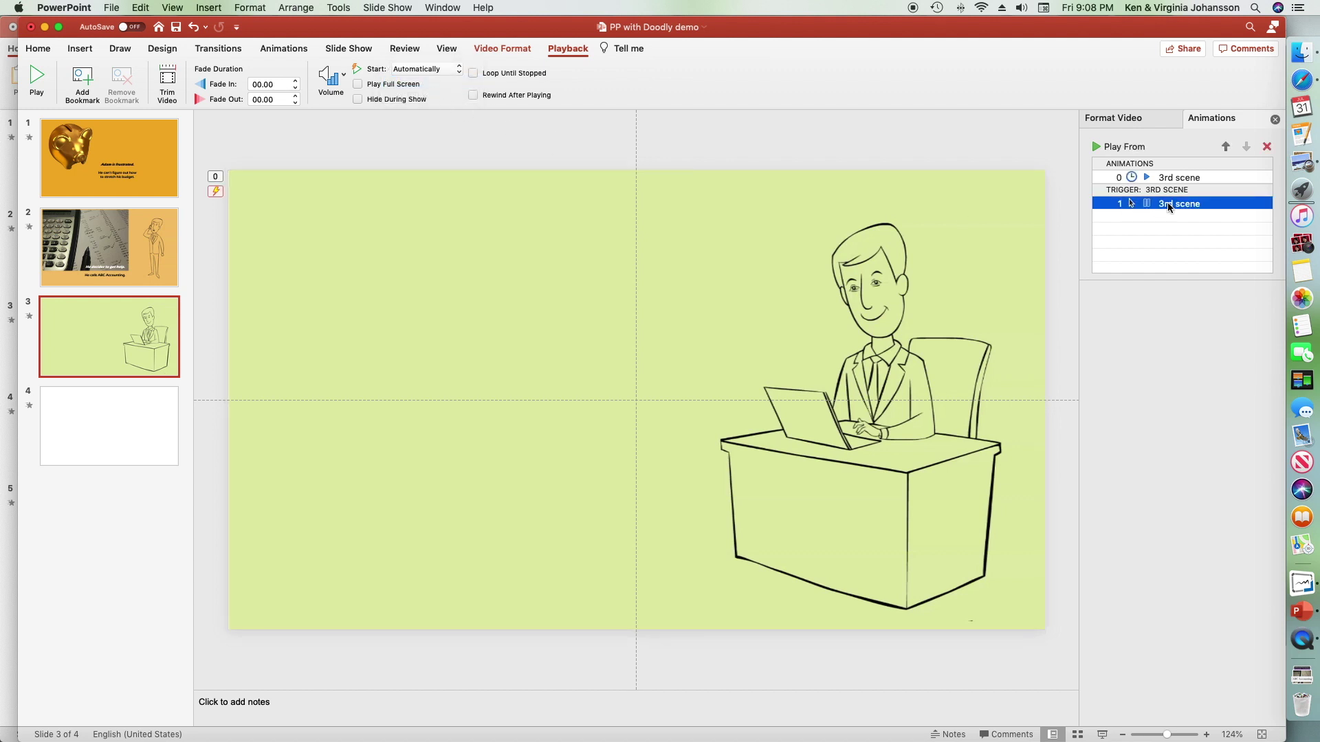
{"action": "key", "text": "Delete"}
Copy everything except the video from the reference slide 3 and paste it onto demo slide 3.
{"action": "key", "text": "super+grave"}
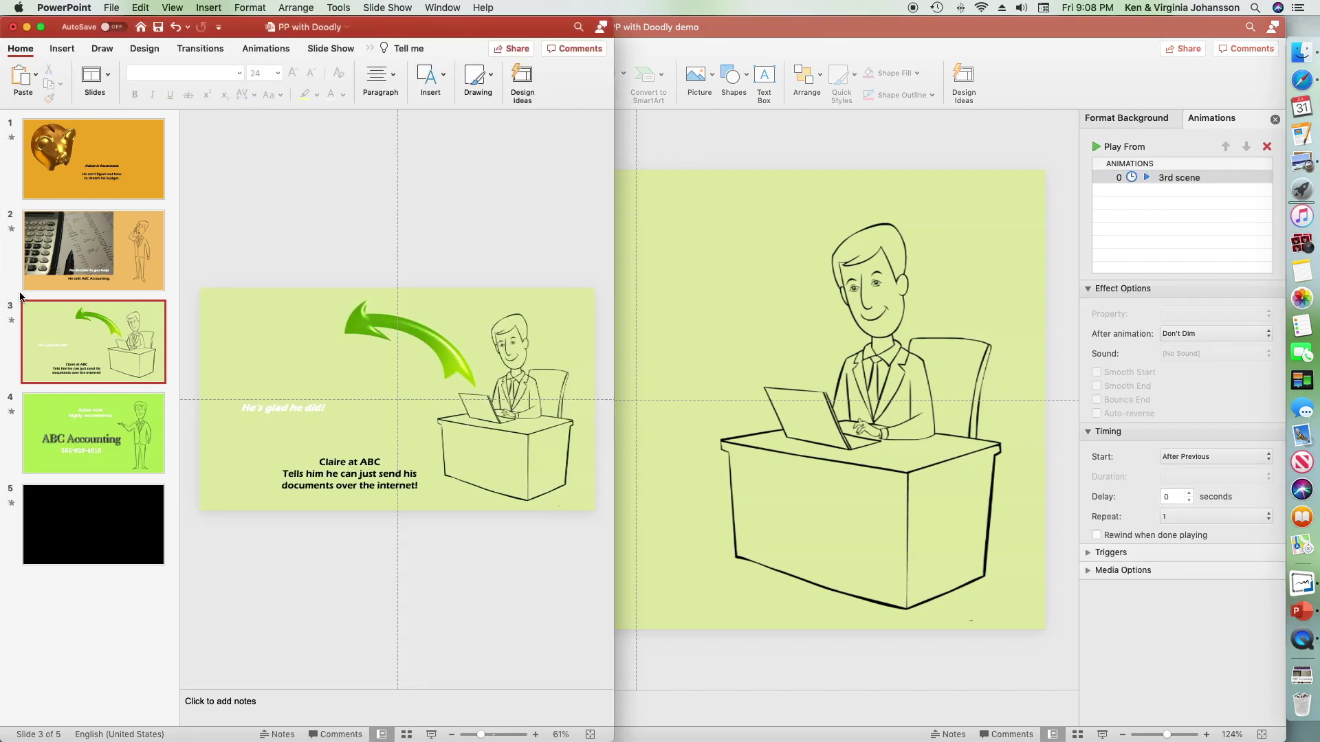
{"action": "mouse_move", "coordinate": [285, 352]}
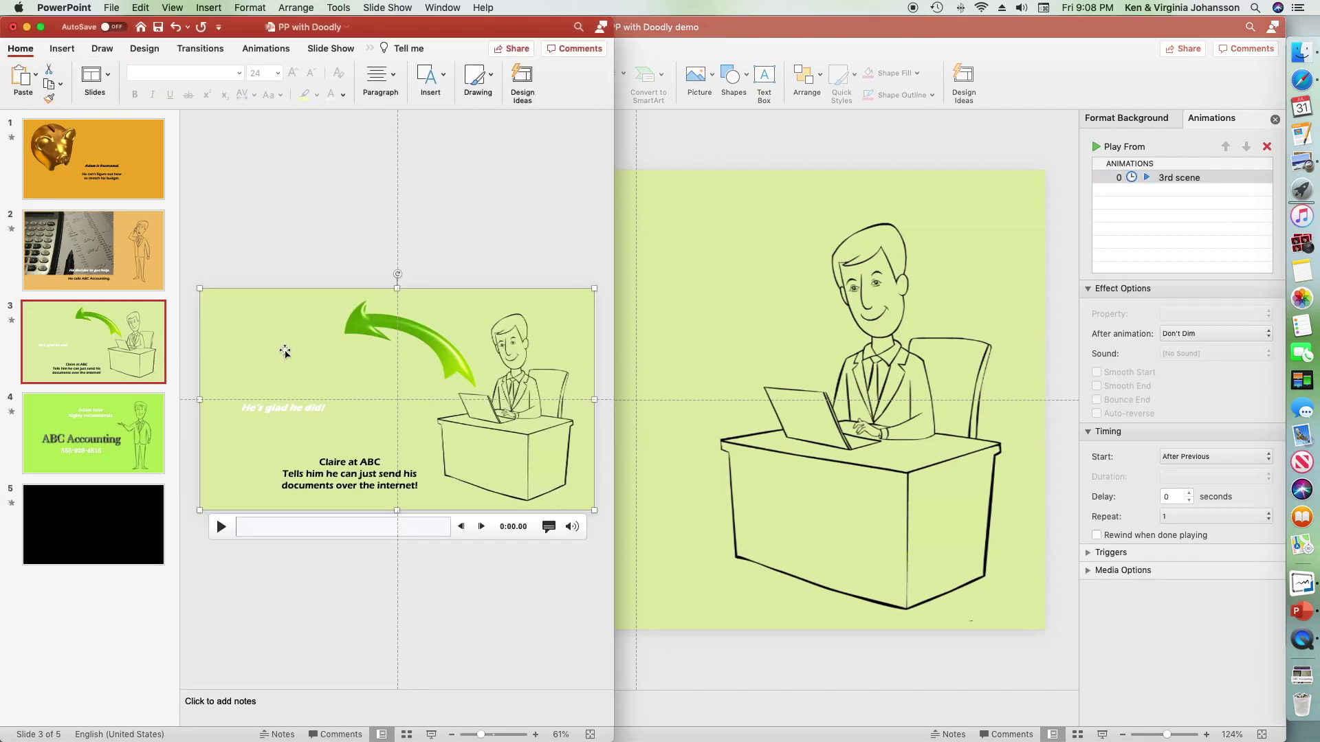
{"action": "key", "text": "super+a"}
{"action": "left_click", "coordinate": [244, 311], "text": "shift"}
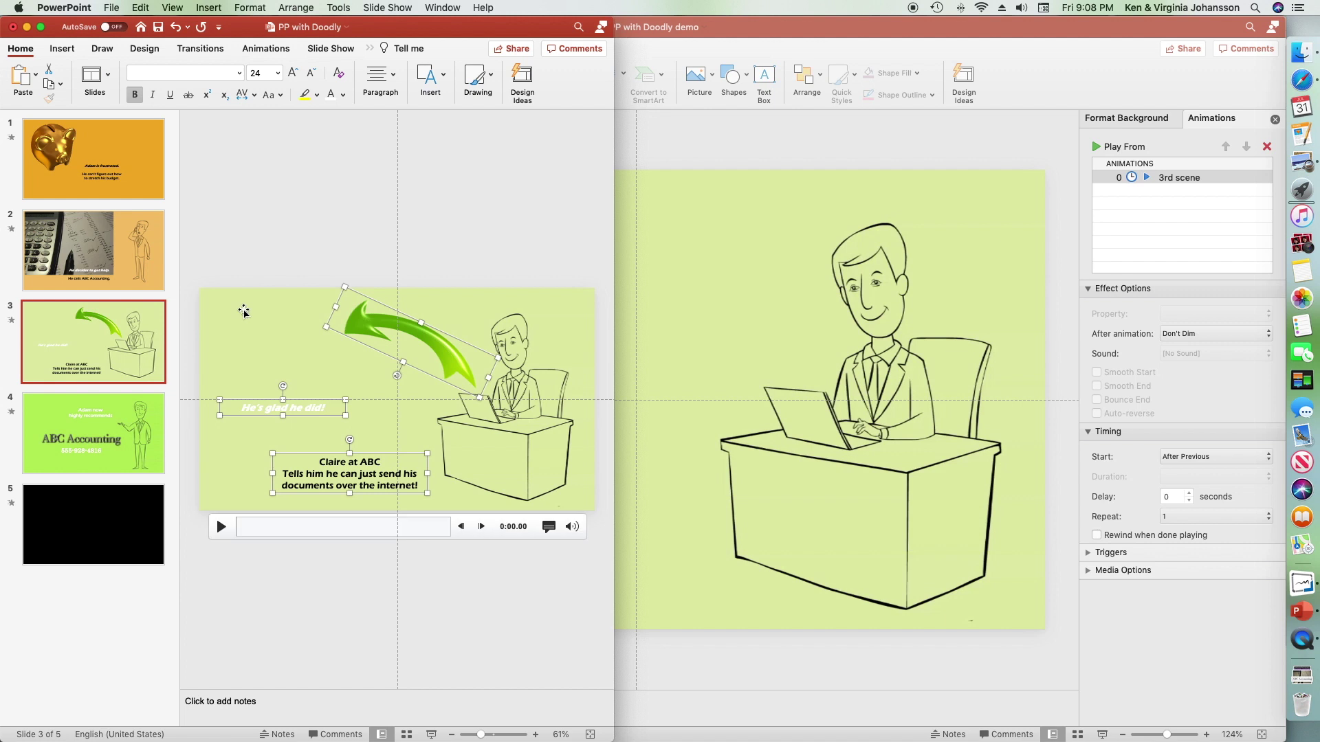
{"action": "key", "text": "super+c"}
{"action": "left_click", "coordinate": [679, 310]}
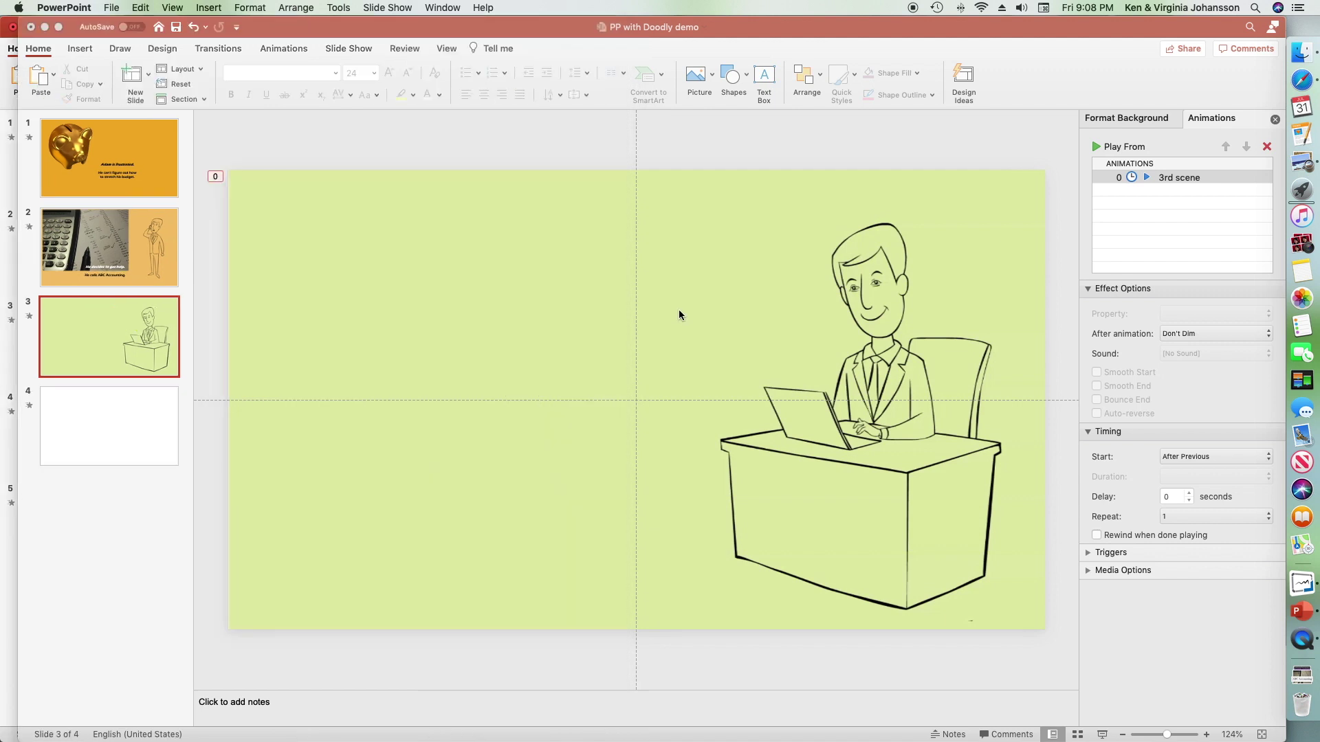
{"action": "key", "text": "super+v"}
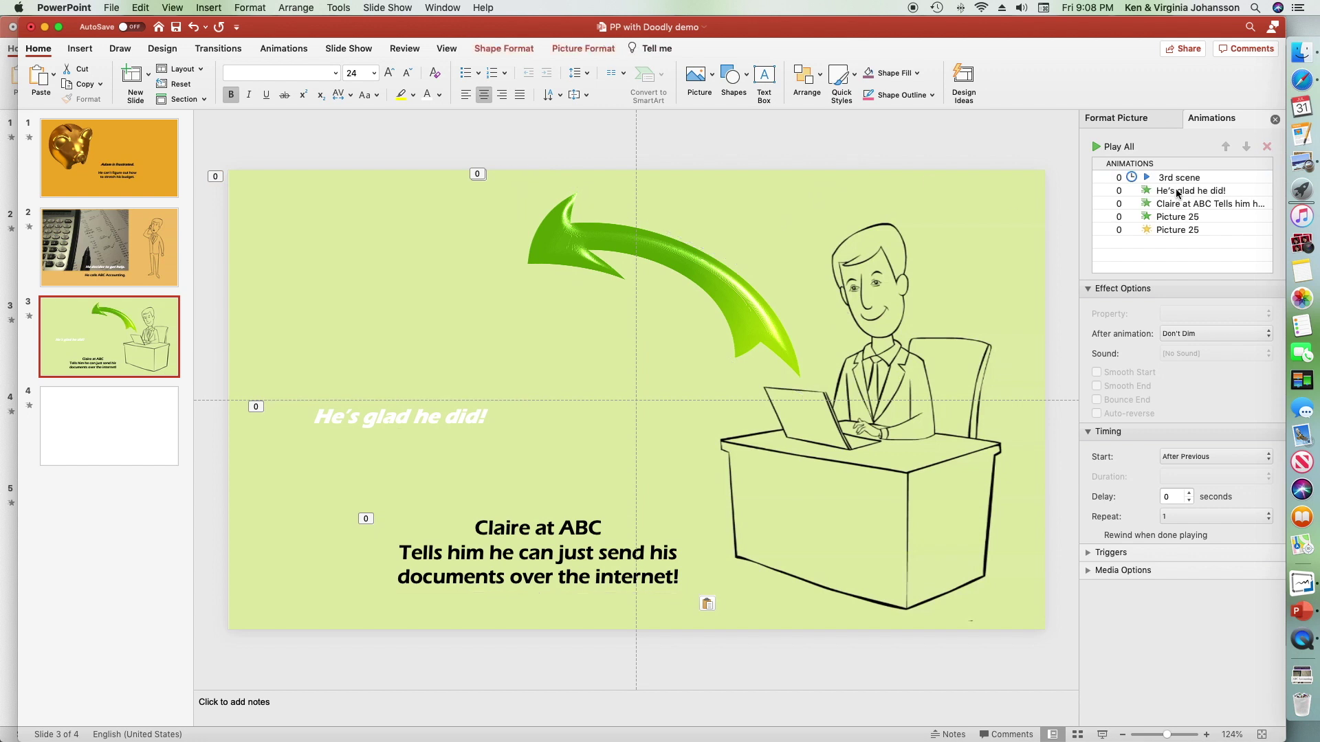
Review the animations of 'He's glad he did!', the Claire at ABC caption, and both Picture 25 effects.
{"action": "left_click", "coordinate": [1178, 191]}
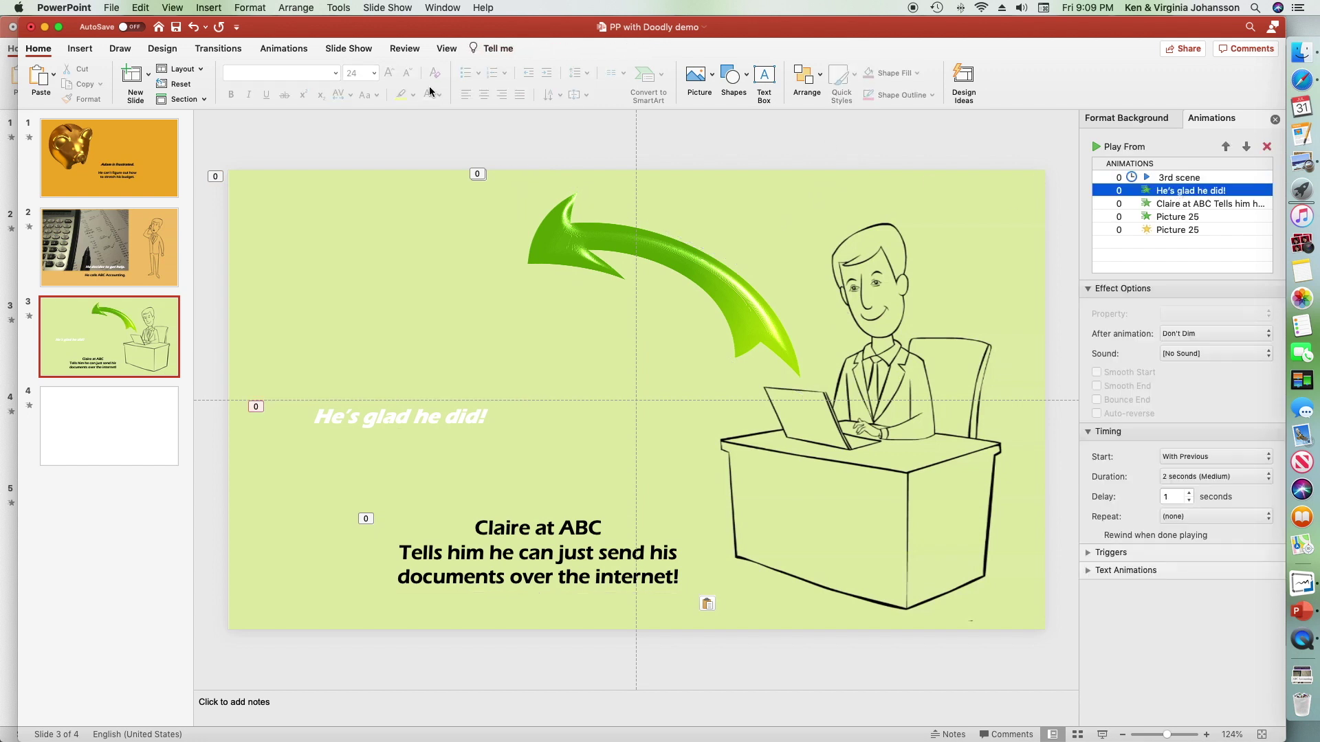
{"action": "left_click", "coordinate": [296, 52]}
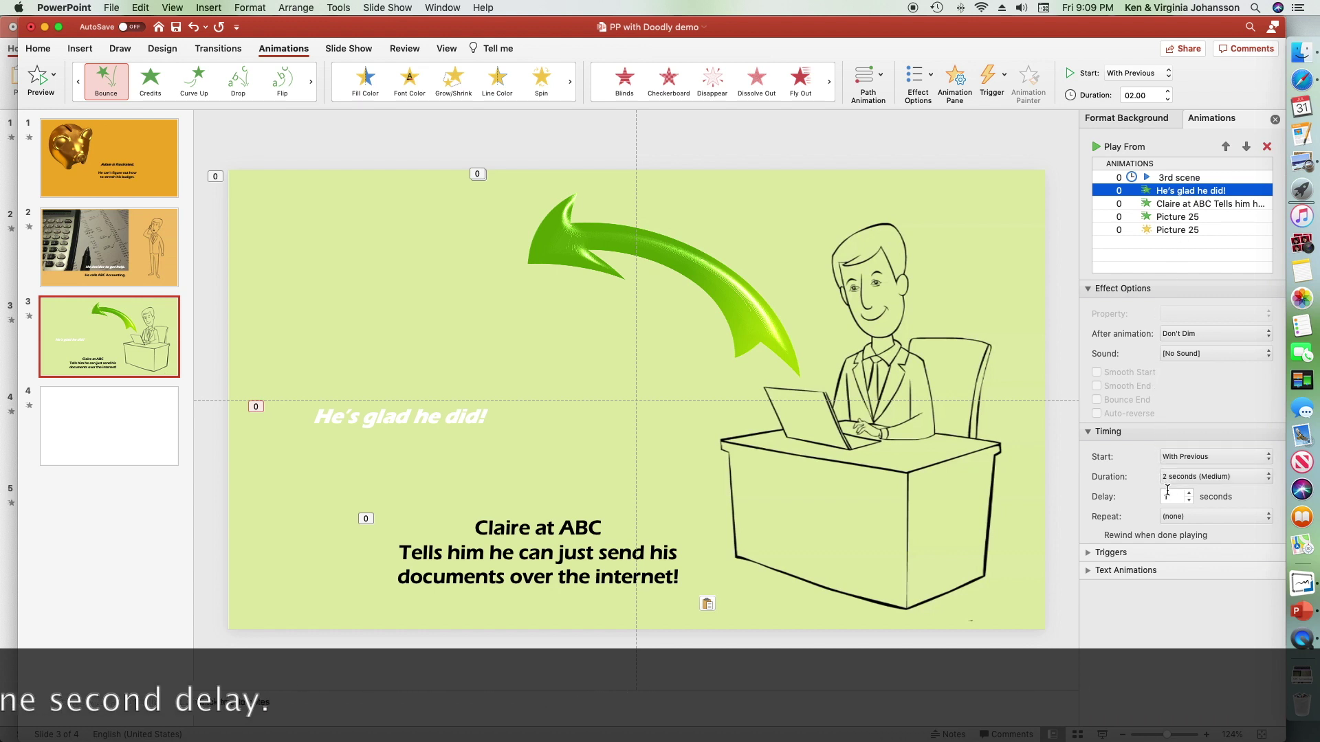
{"action": "left_click", "coordinate": [1194, 204]}
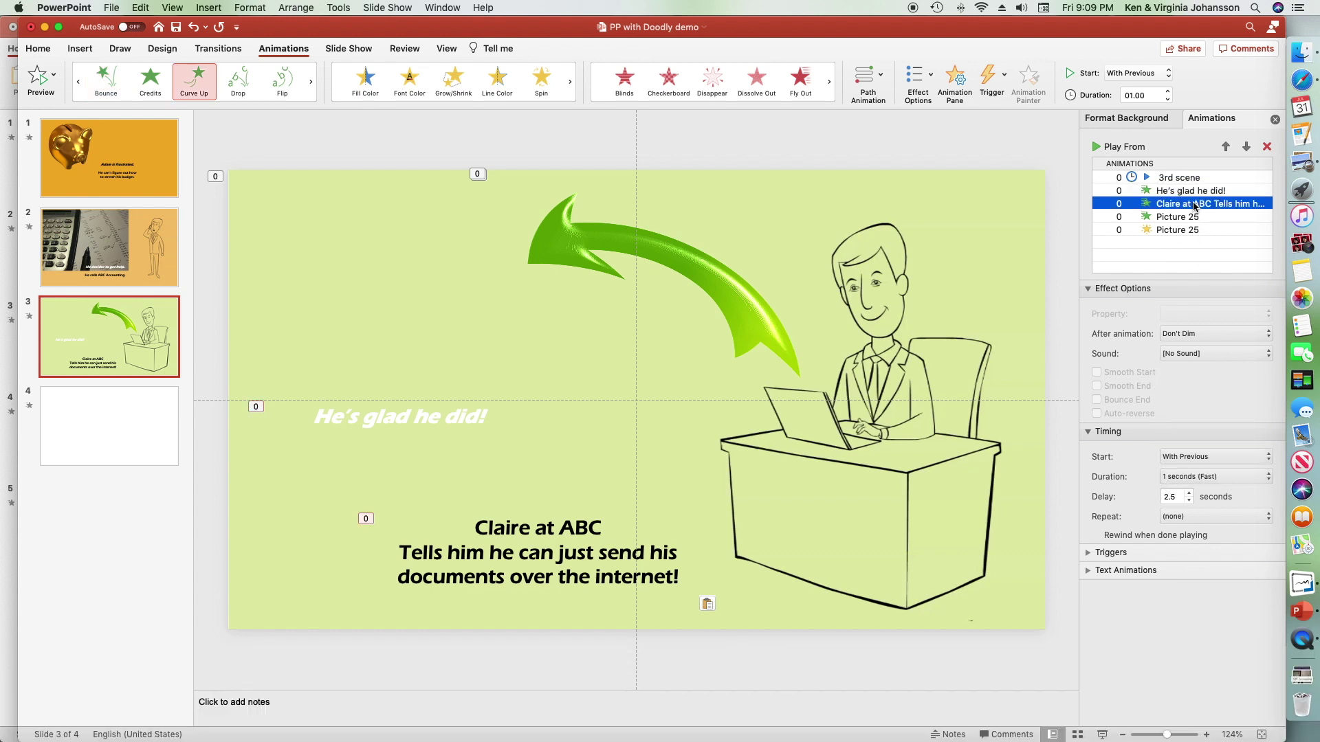
{"action": "mouse_move", "coordinate": [488, 543]}
{"action": "left_click", "coordinate": [1190, 217]}
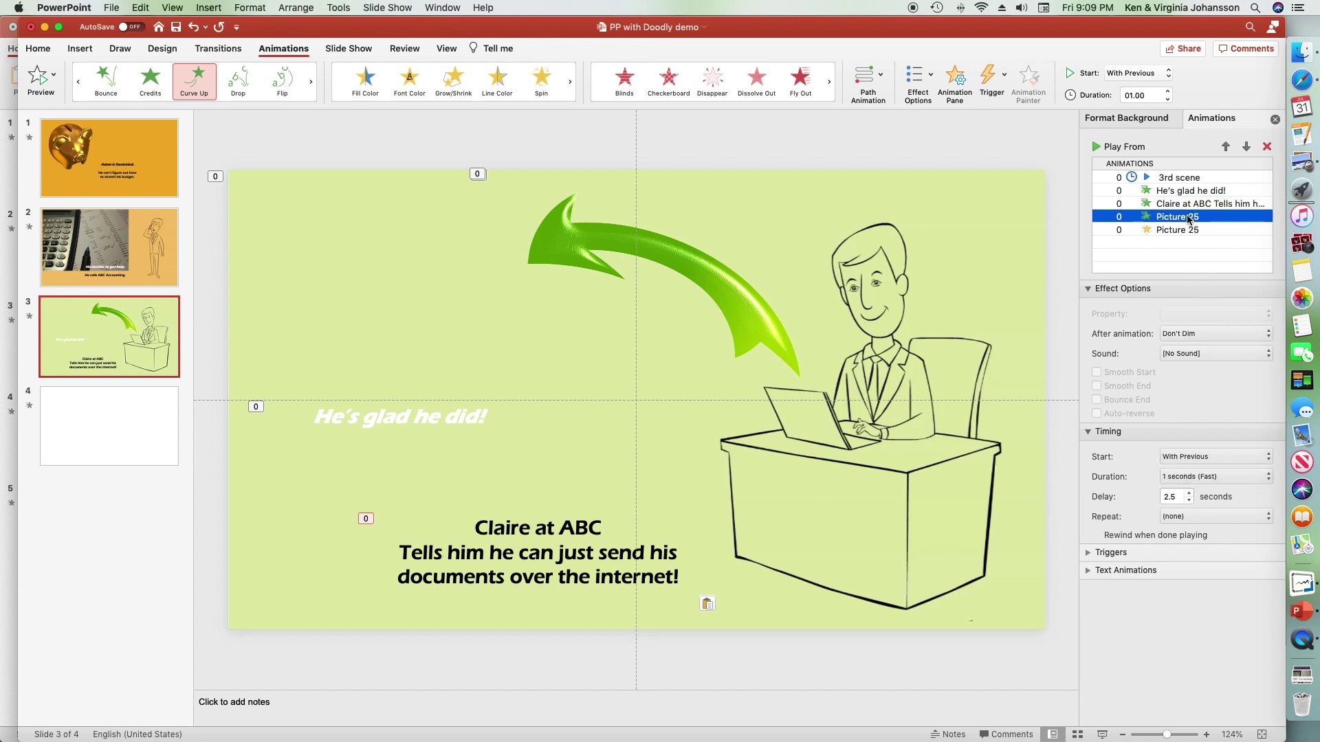
{"action": "mouse_move", "coordinate": [743, 307]}
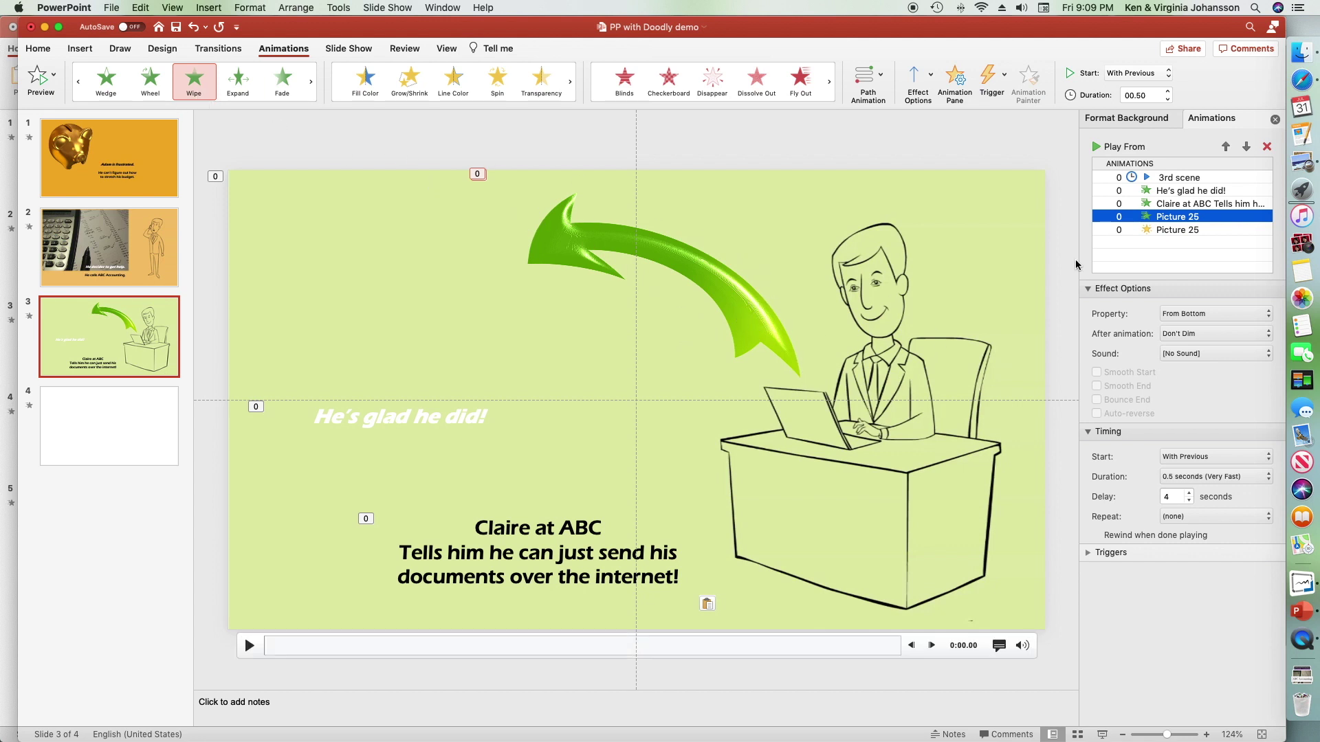
{"action": "left_click", "coordinate": [1181, 231]}
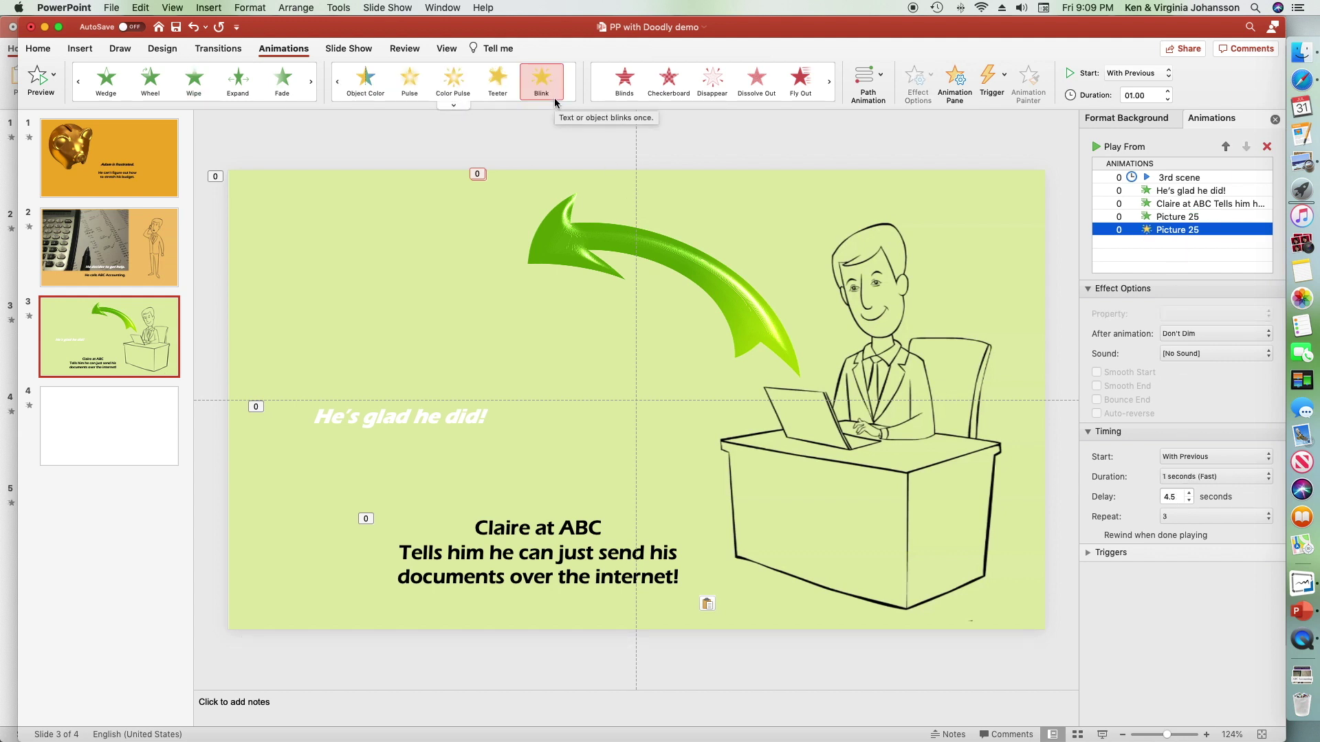
{"action": "left_click", "coordinate": [1181, 179]}
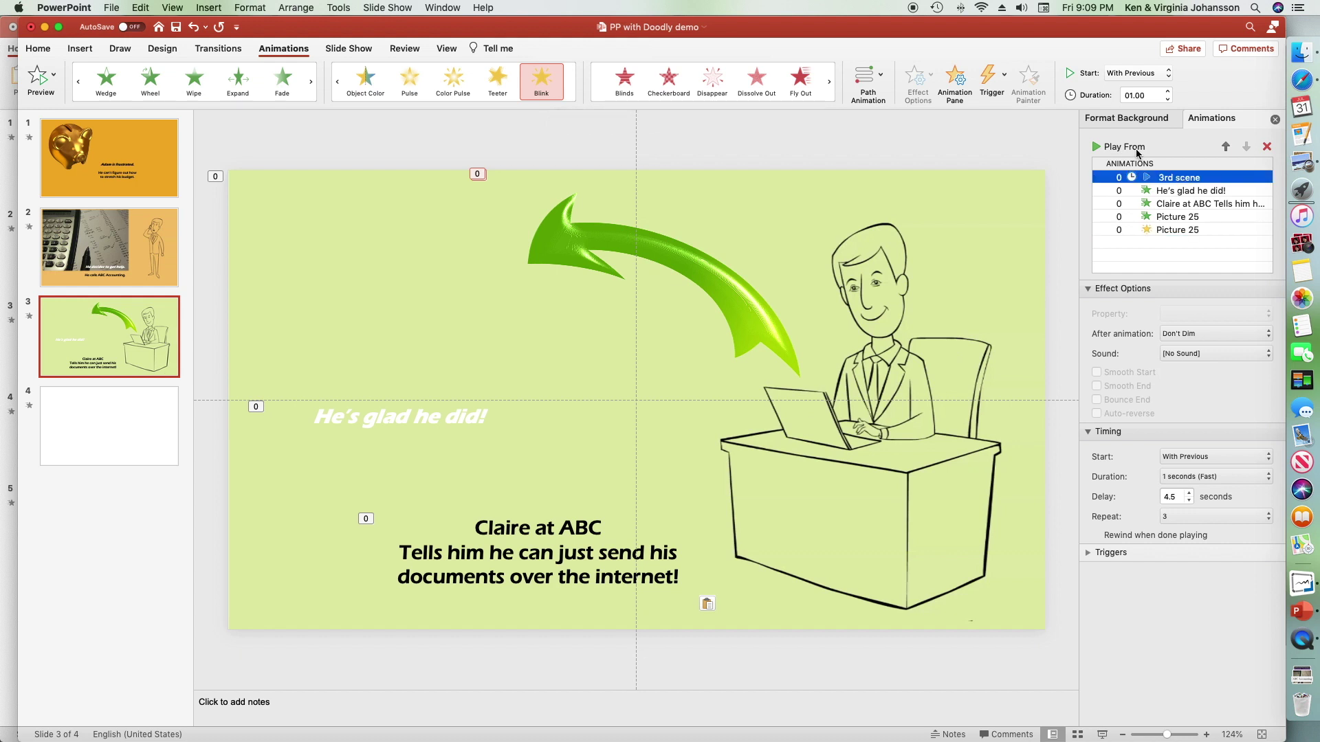
{"action": "left_click", "coordinate": [1133, 147]}
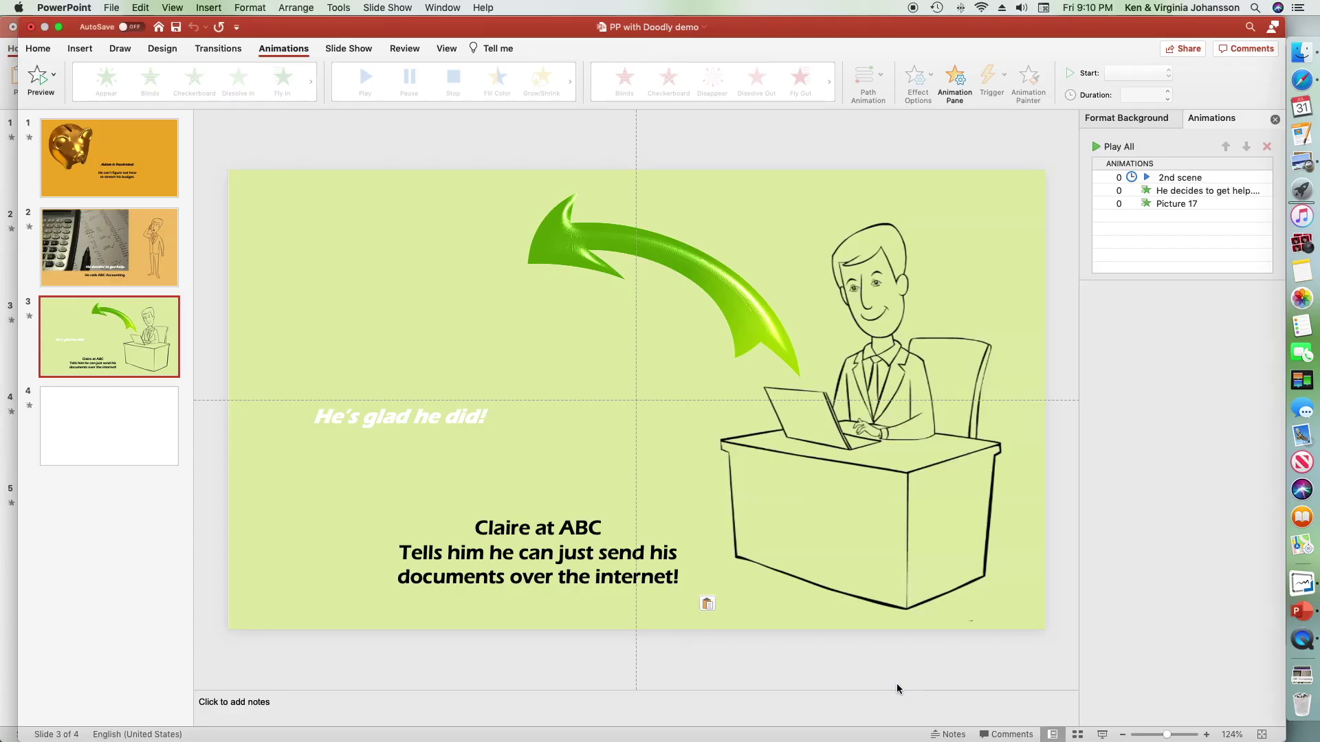
Copy the reference presentation's slide 4 scene video and paste it onto demo slide 4.
{"action": "key", "text": "Down"}
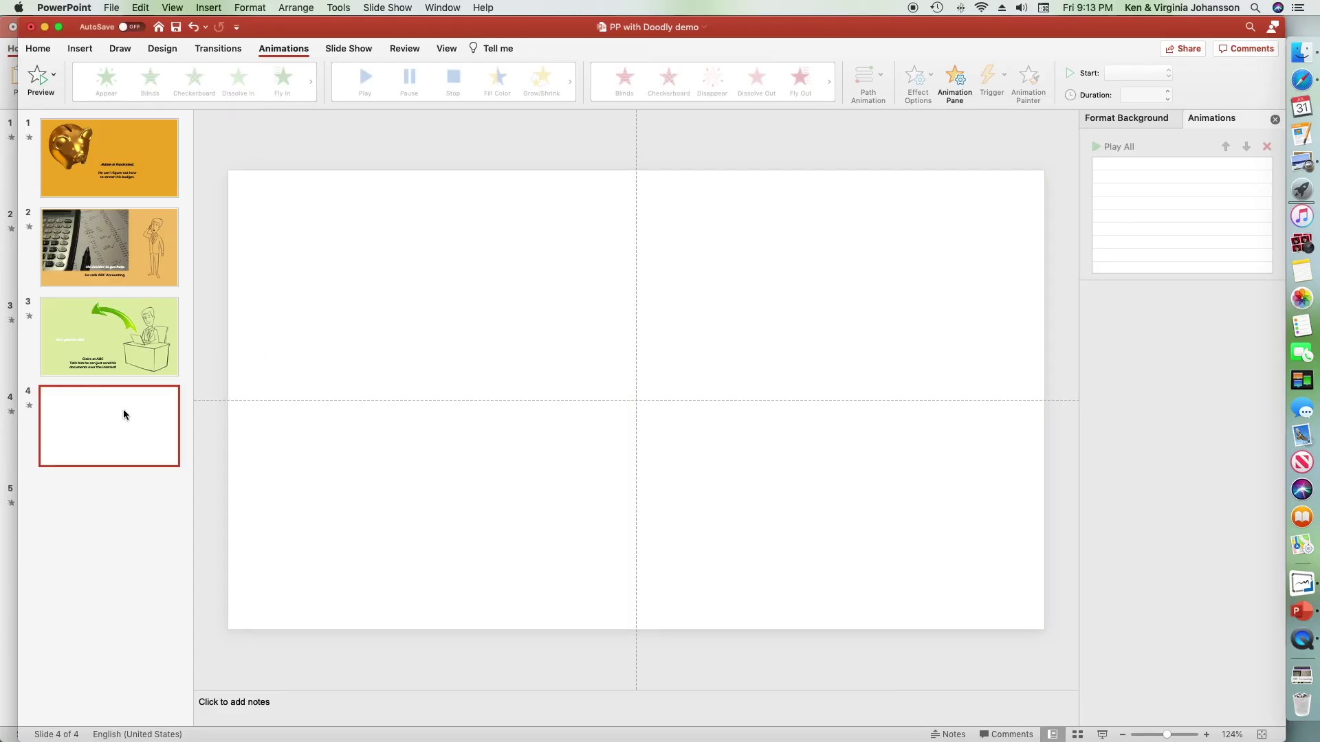
{"action": "left_click", "coordinate": [1301, 54]}
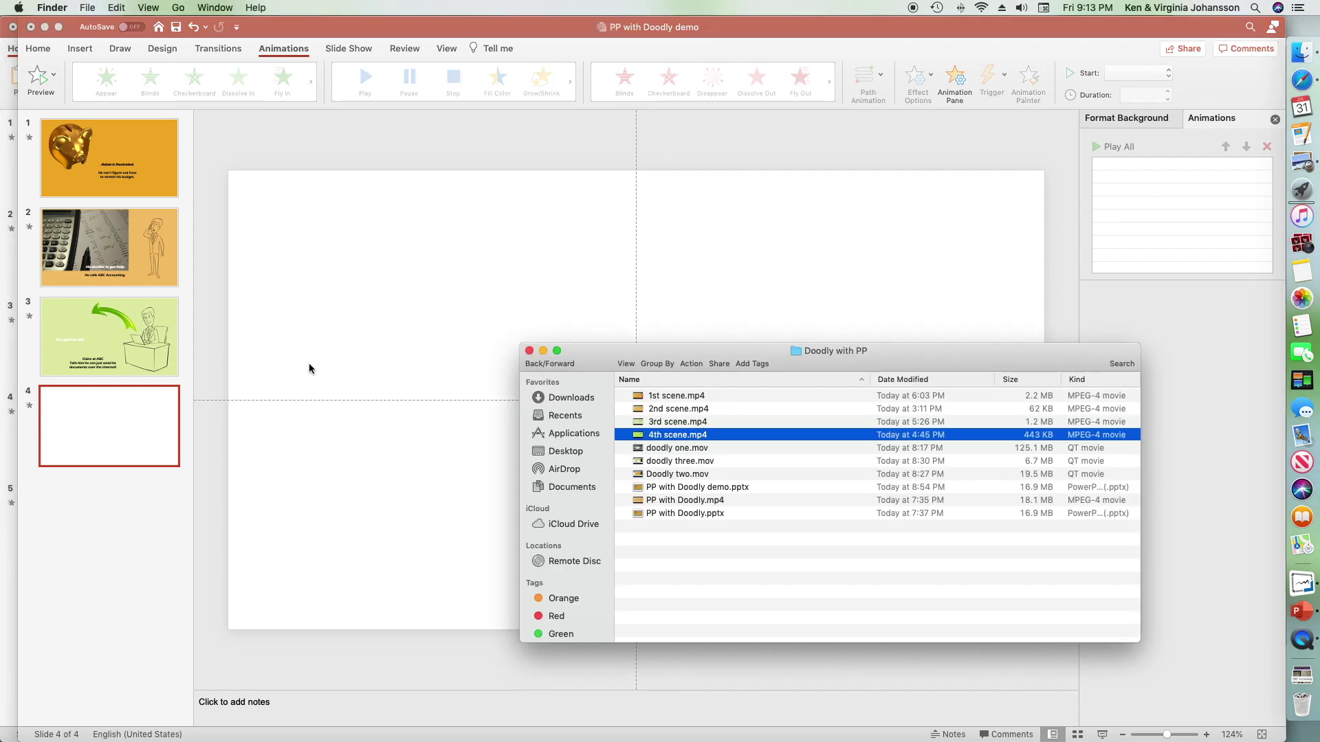
{"action": "left_click", "coordinate": [252, 428]}
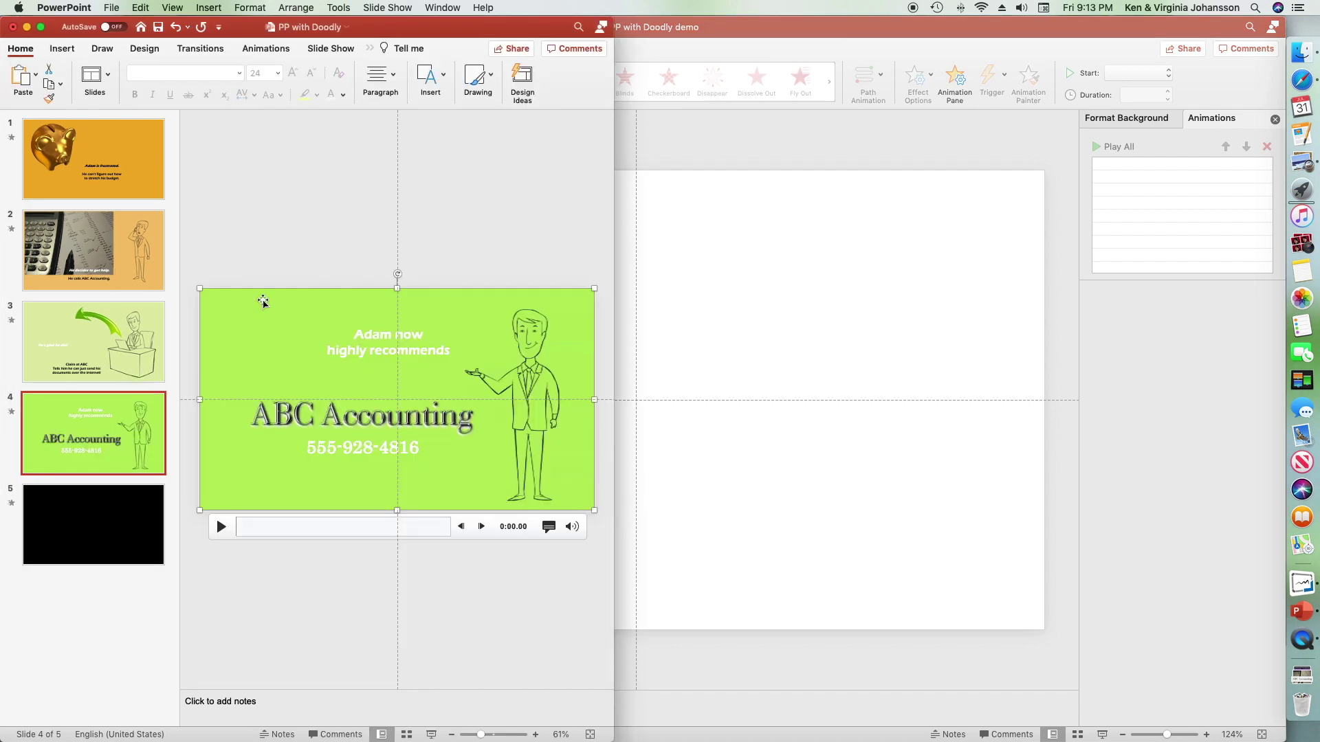
{"action": "key", "text": "super+c"}
{"action": "left_click", "coordinate": [747, 261]}
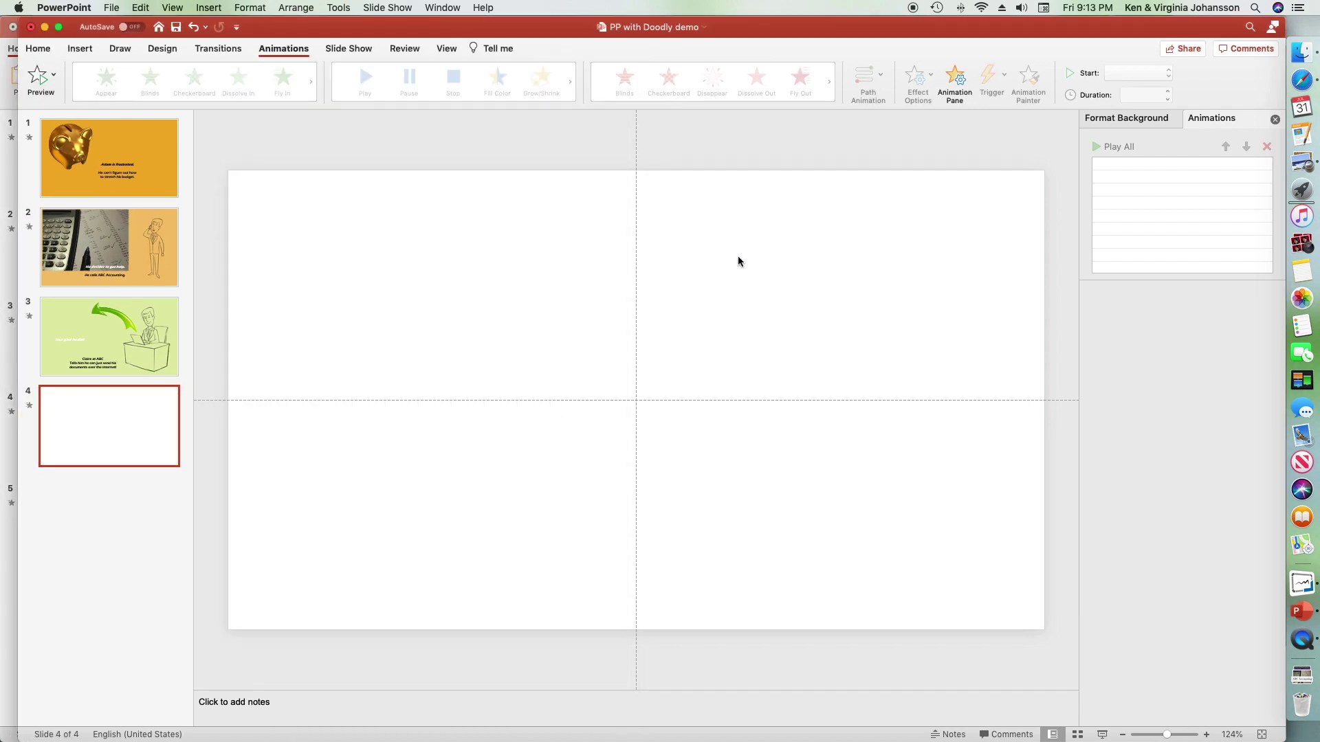
{"action": "key", "text": "super+v"}
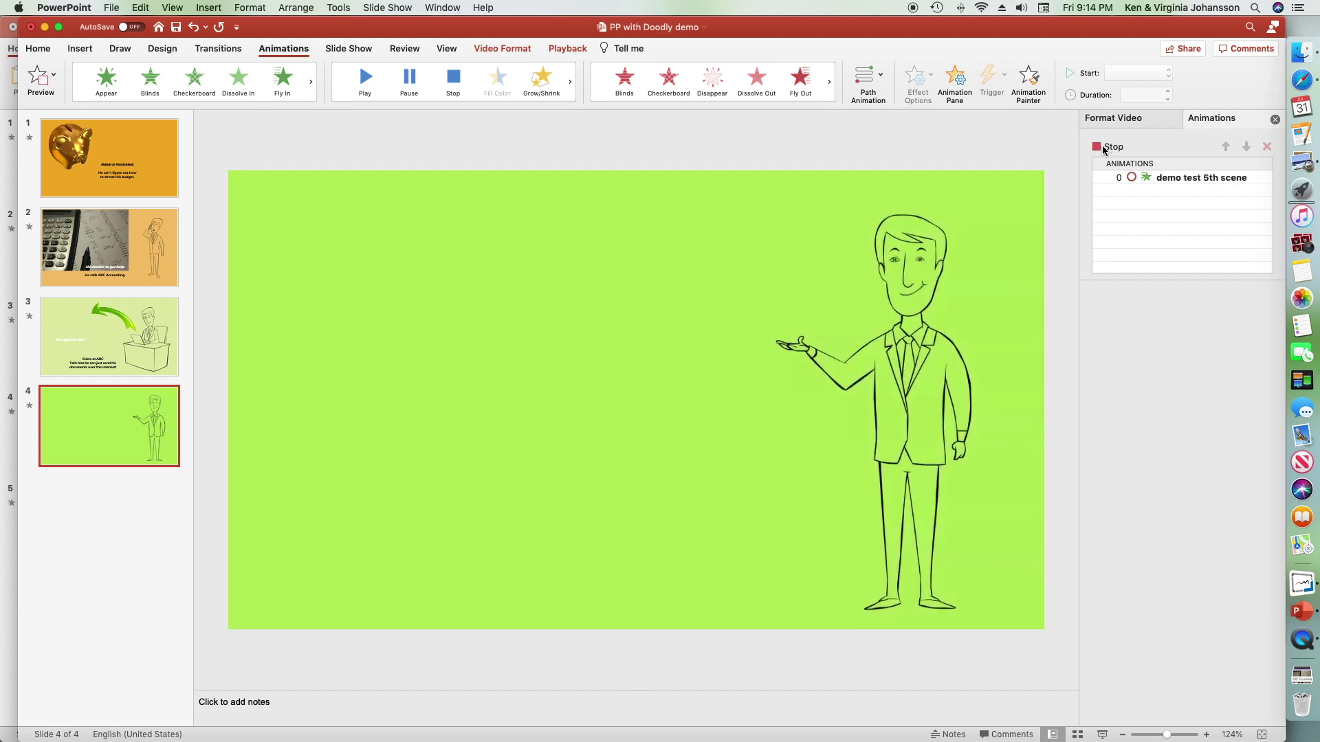
Preview slide 4's animations.
{"action": "left_click", "coordinate": [1112, 147]}
{"action": "left_click", "coordinate": [1111, 147]}
{"action": "left_click", "coordinate": [1117, 147]}
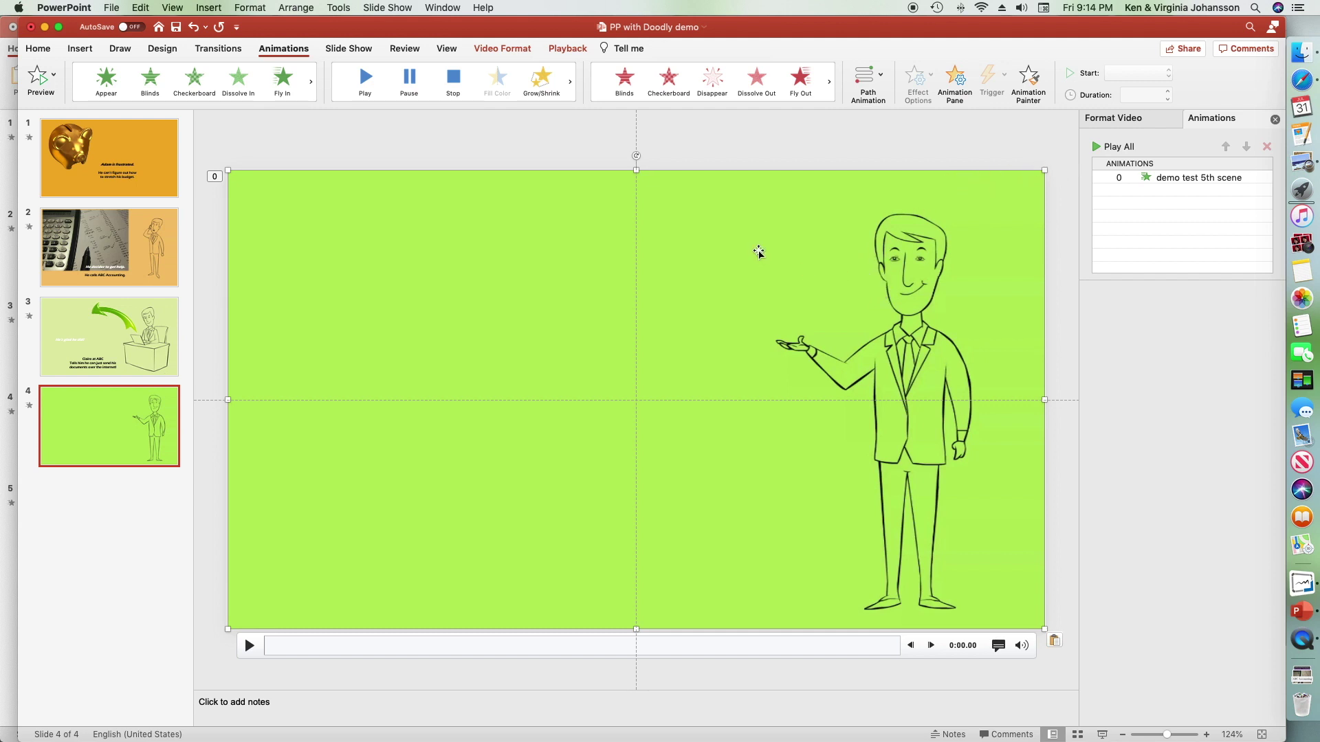
Drag the character video right and down, then deselect it to check its placement.
{"action": "left_click_drag", "start_coordinate": [751, 245], "coordinate": [791, 277]}
{"action": "left_click", "coordinate": [765, 158]}
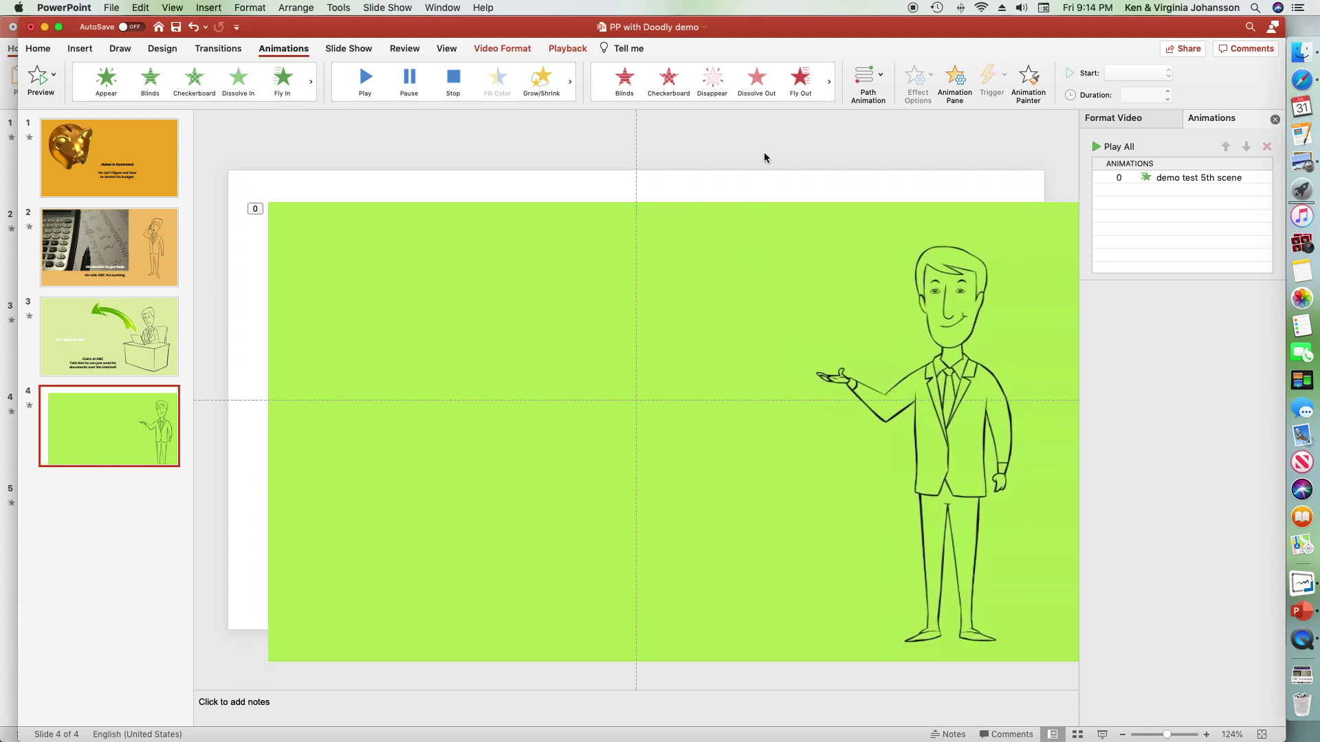
{"action": "left_click", "coordinate": [887, 129]}
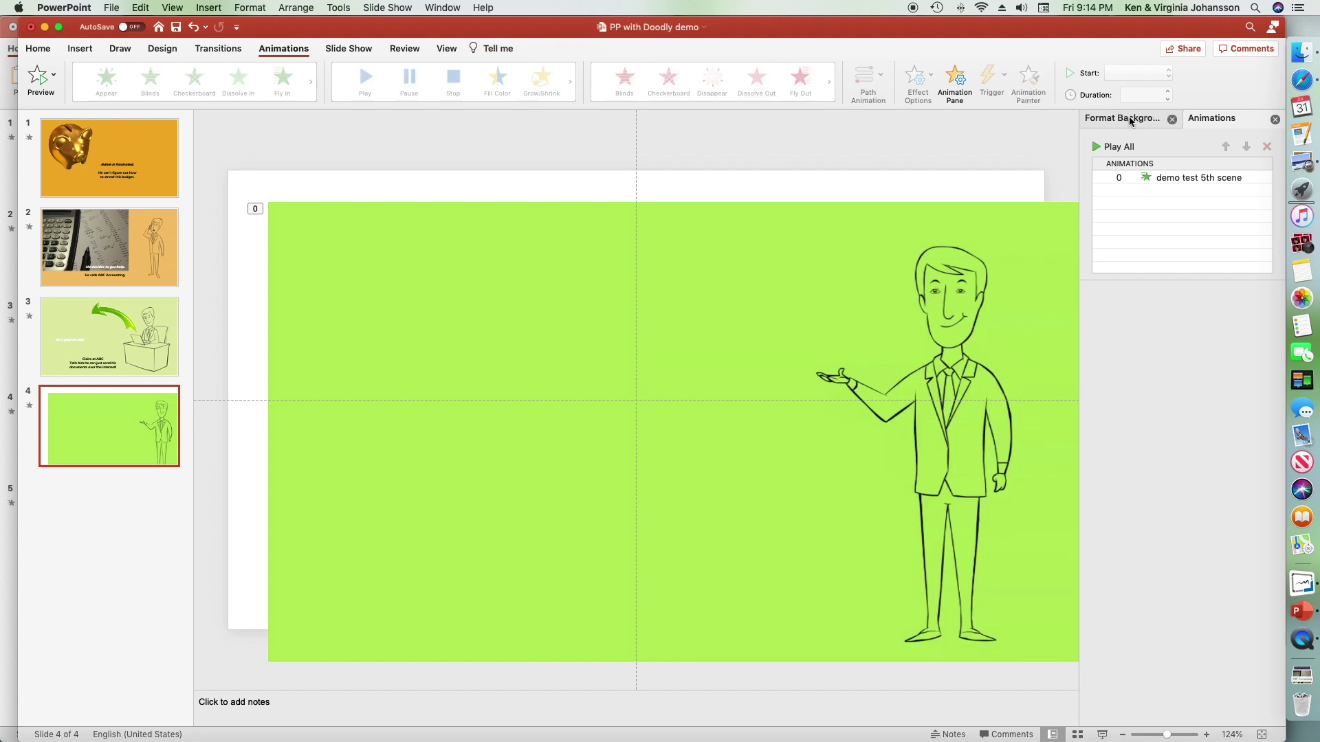
Fill slide 4's background with green sampled from the video, then move the video to fill the slide.
{"action": "left_click", "coordinate": [1129, 121]}
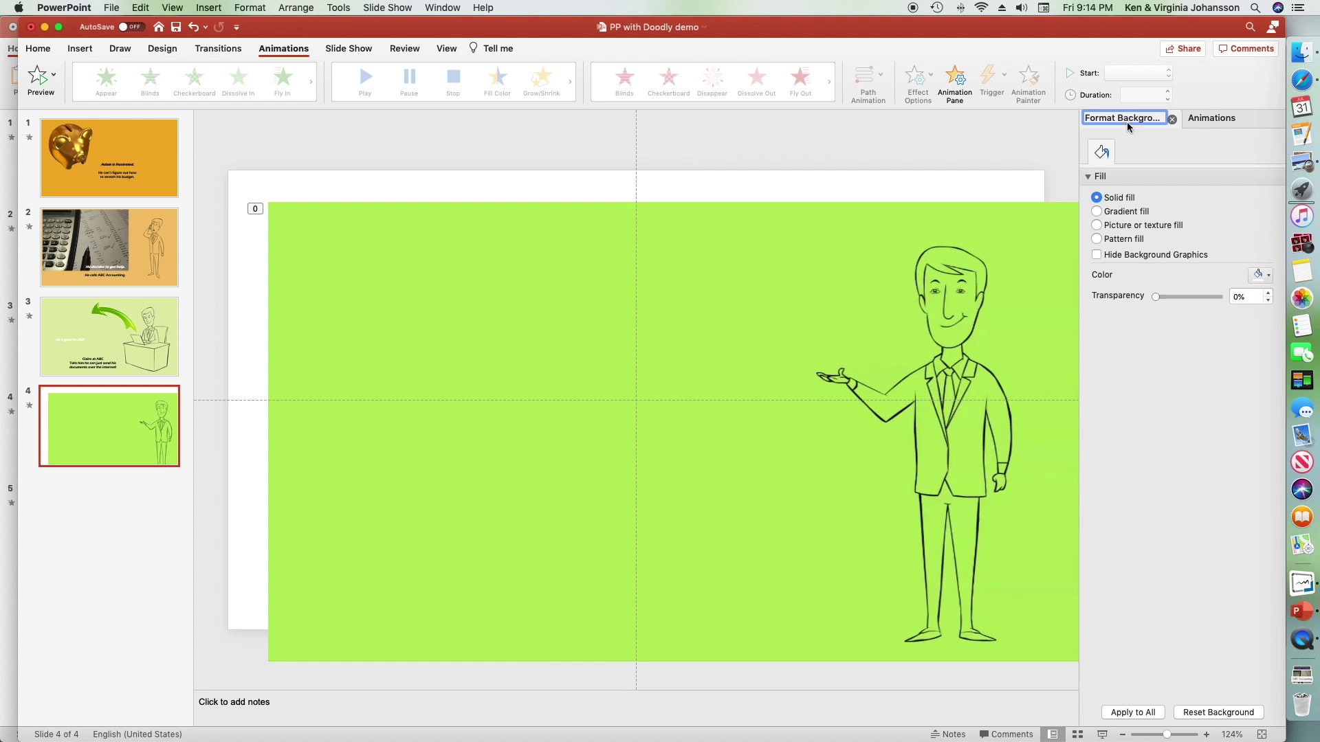
{"action": "left_click", "coordinate": [1269, 275]}
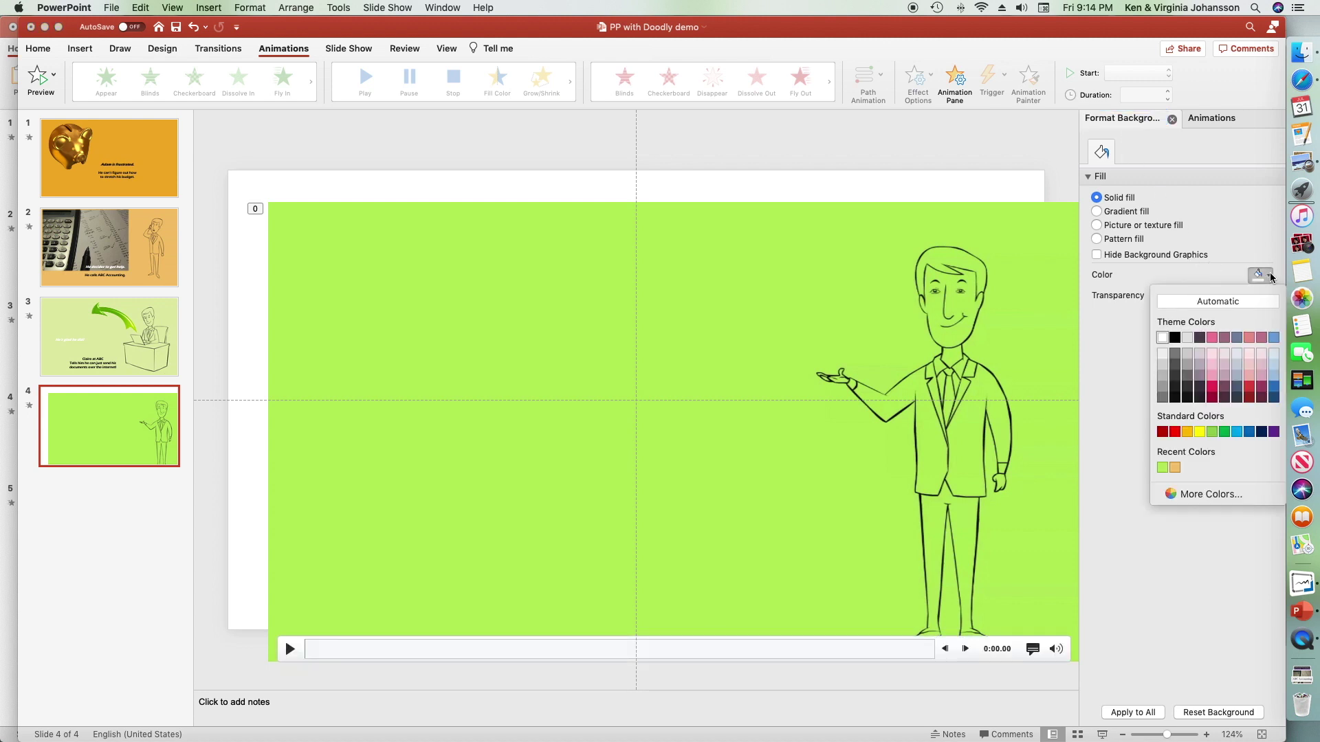
{"action": "left_click", "coordinate": [1194, 495]}
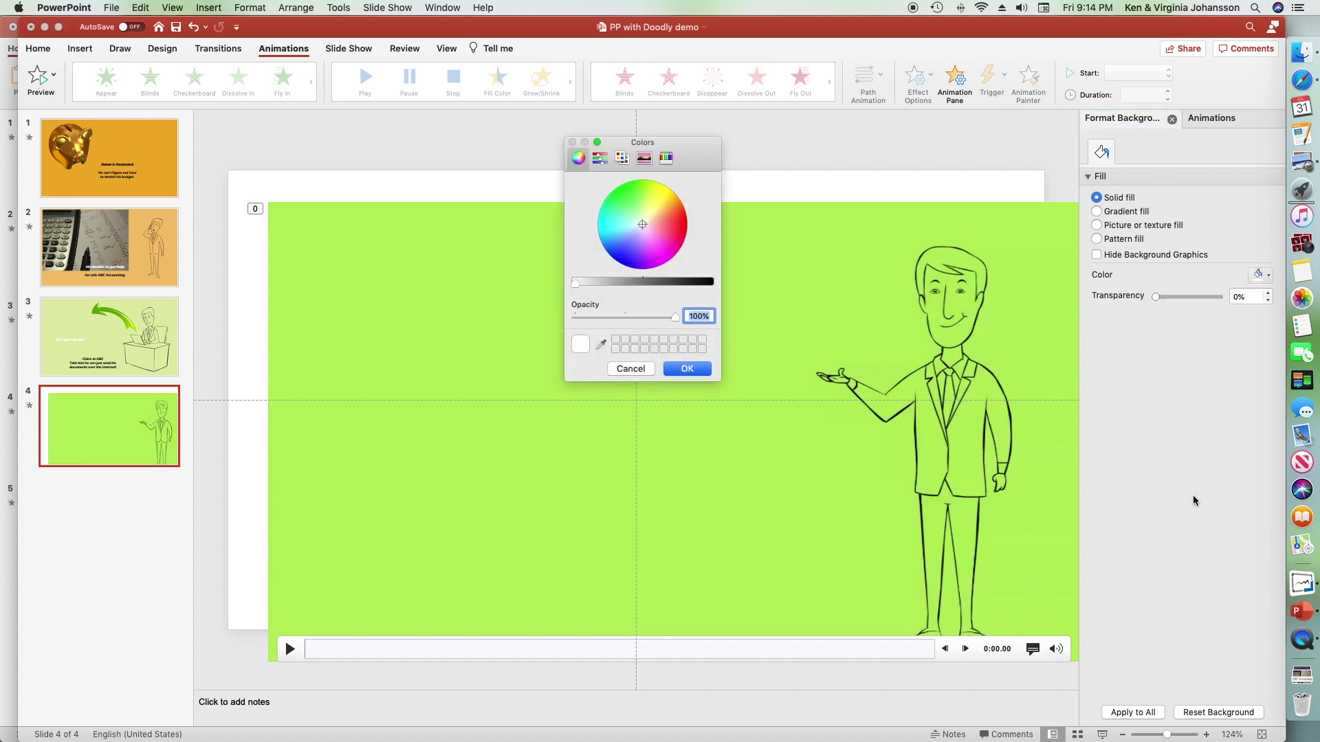
{"action": "left_click", "coordinate": [603, 345]}
{"action": "left_click", "coordinate": [465, 328]}
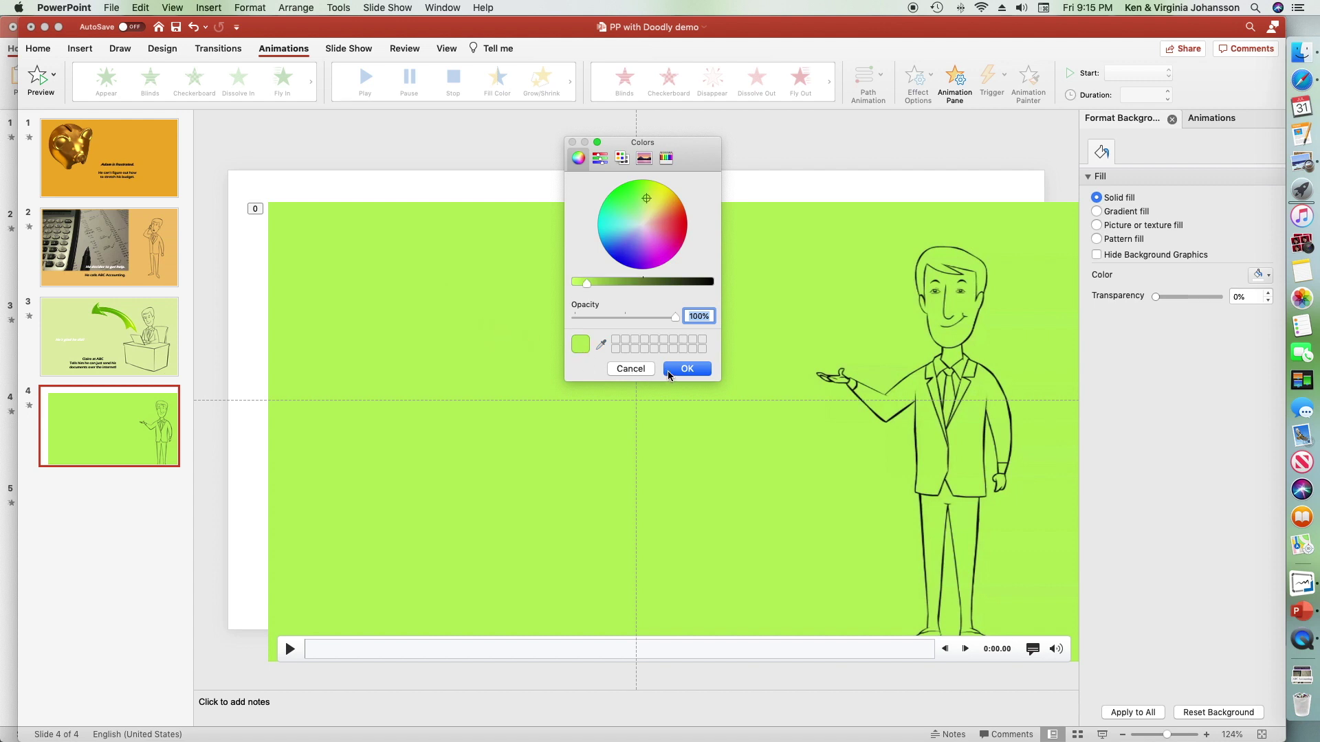
{"action": "left_click", "coordinate": [684, 371]}
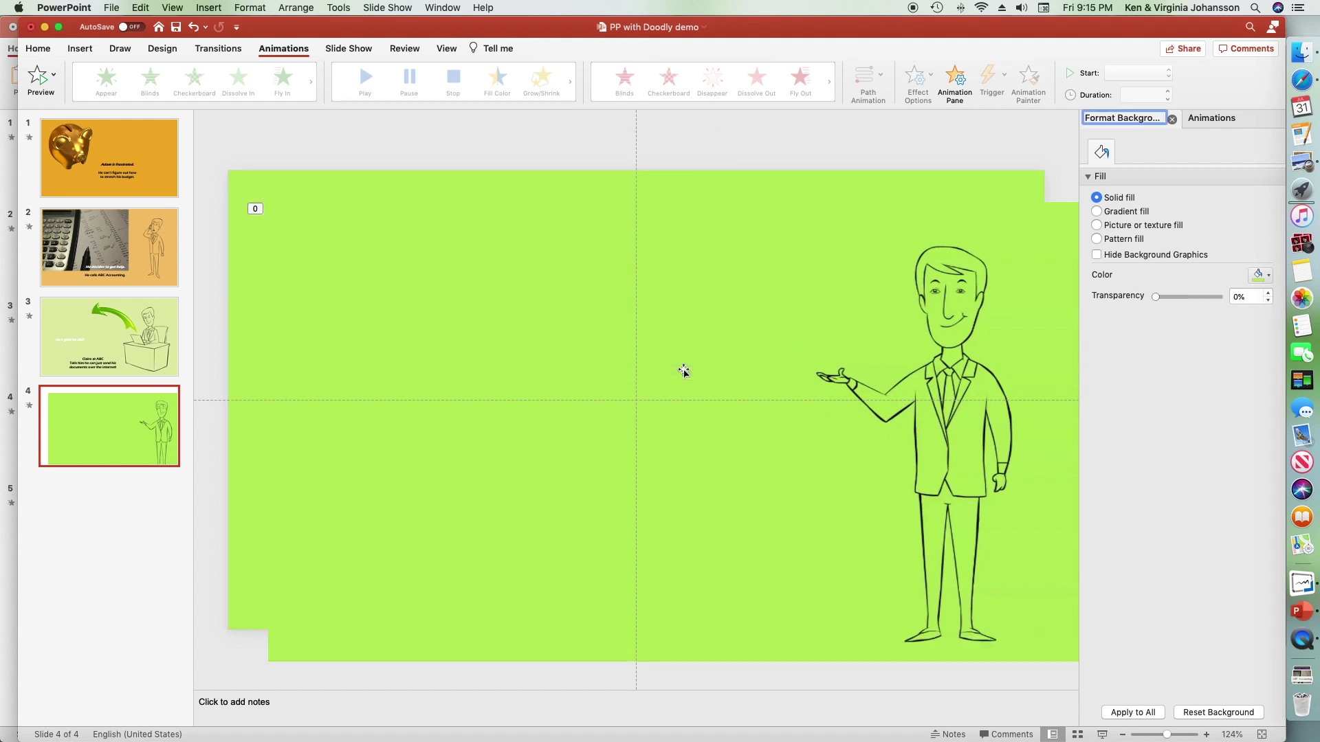
{"action": "left_click_drag", "start_coordinate": [445, 278], "coordinate": [392, 248]}
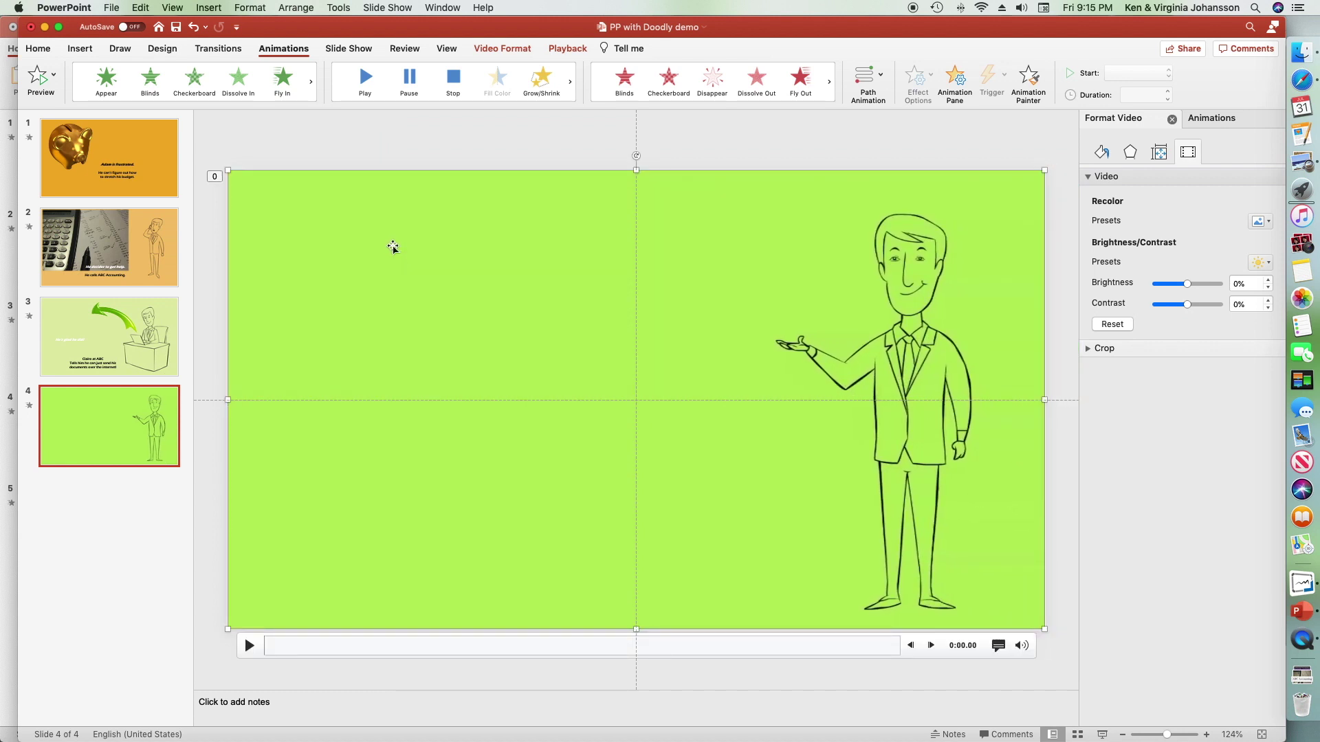
Preview every animation on slide 4 with Play All, then deselect the character video.
{"action": "left_click", "coordinate": [1214, 120]}
{"action": "left_click", "coordinate": [1120, 147]}
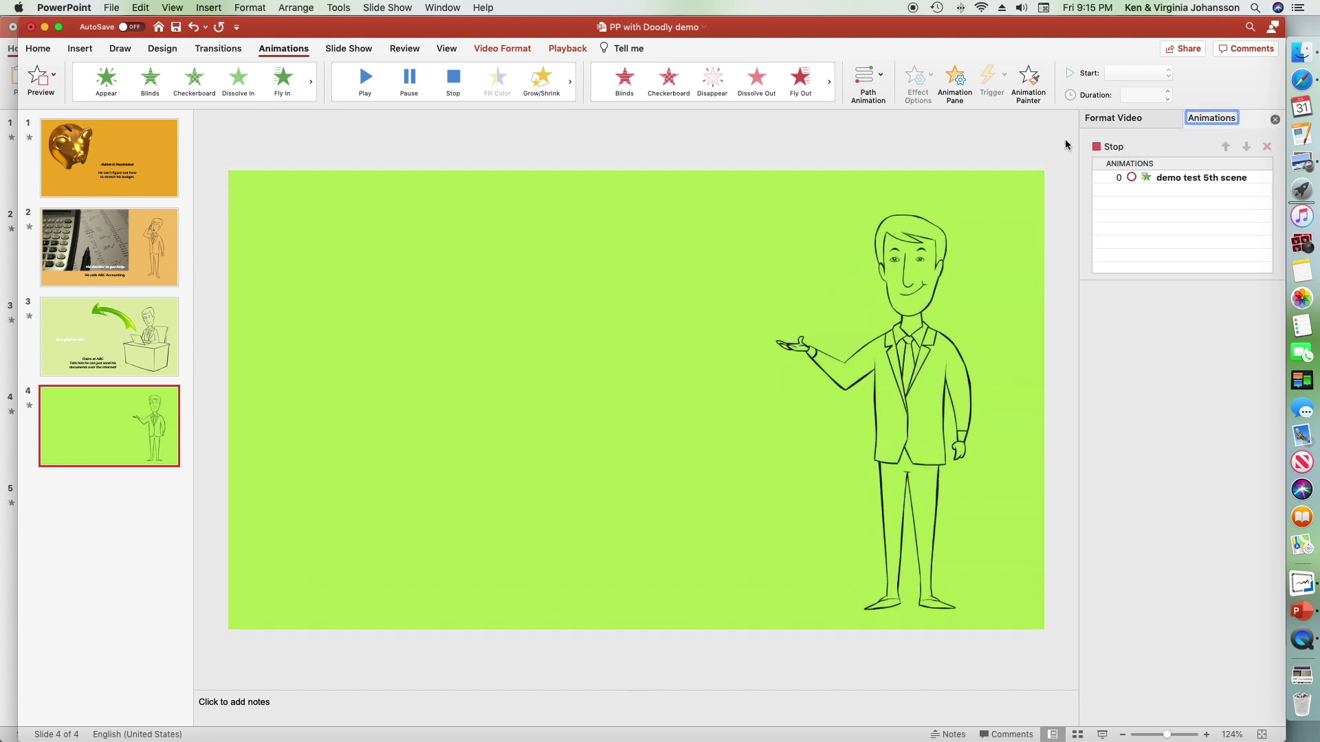
{"action": "left_click", "coordinate": [1017, 142]}
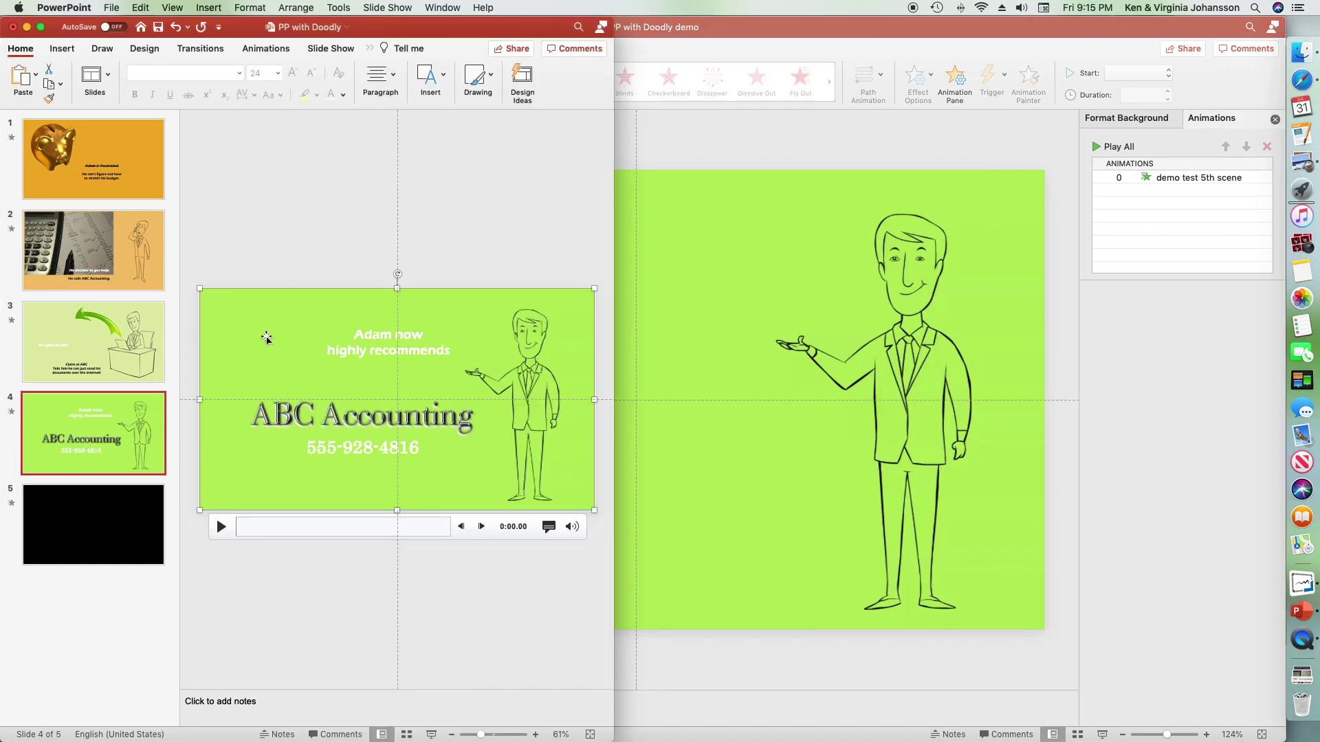
Copy the three caption text boxes from PP with Doodly and paste them onto demo slide 4.
{"action": "key", "text": "super+a"}
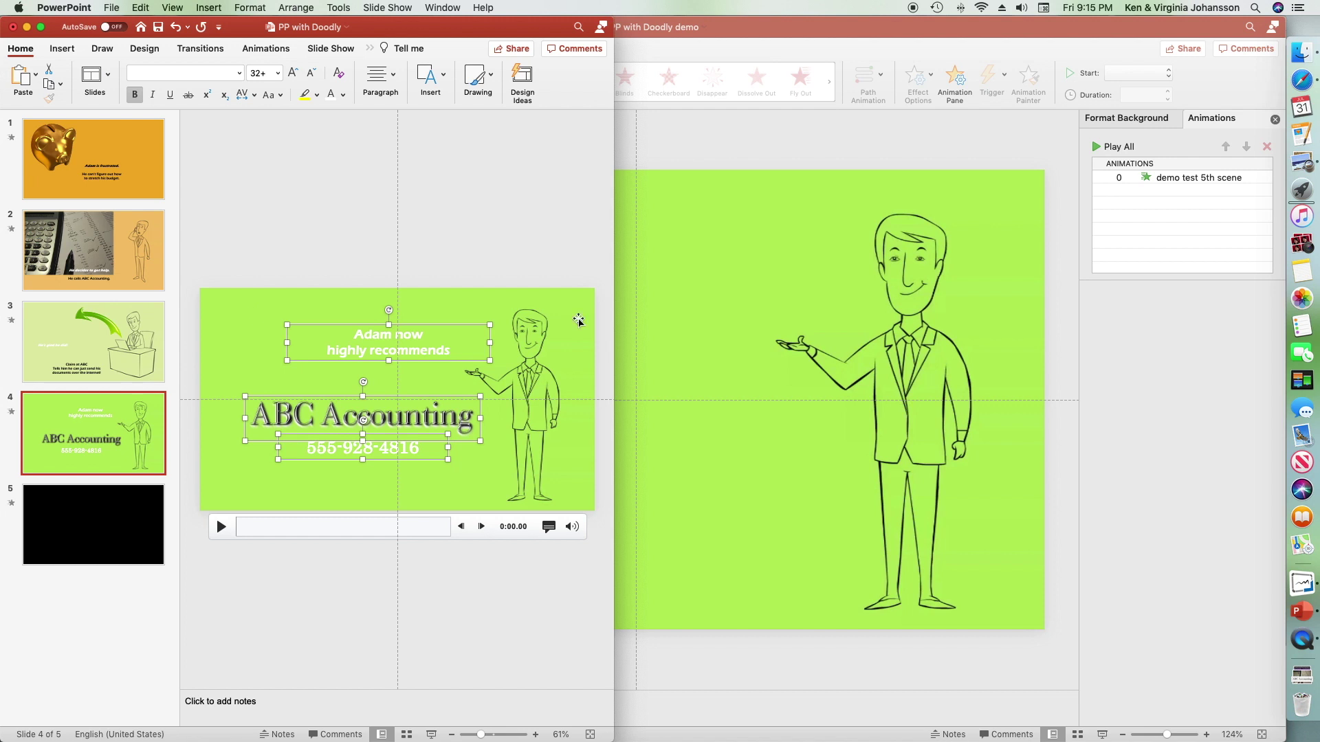
{"action": "left_click", "coordinate": [701, 318]}
{"action": "key", "text": "super+v"}
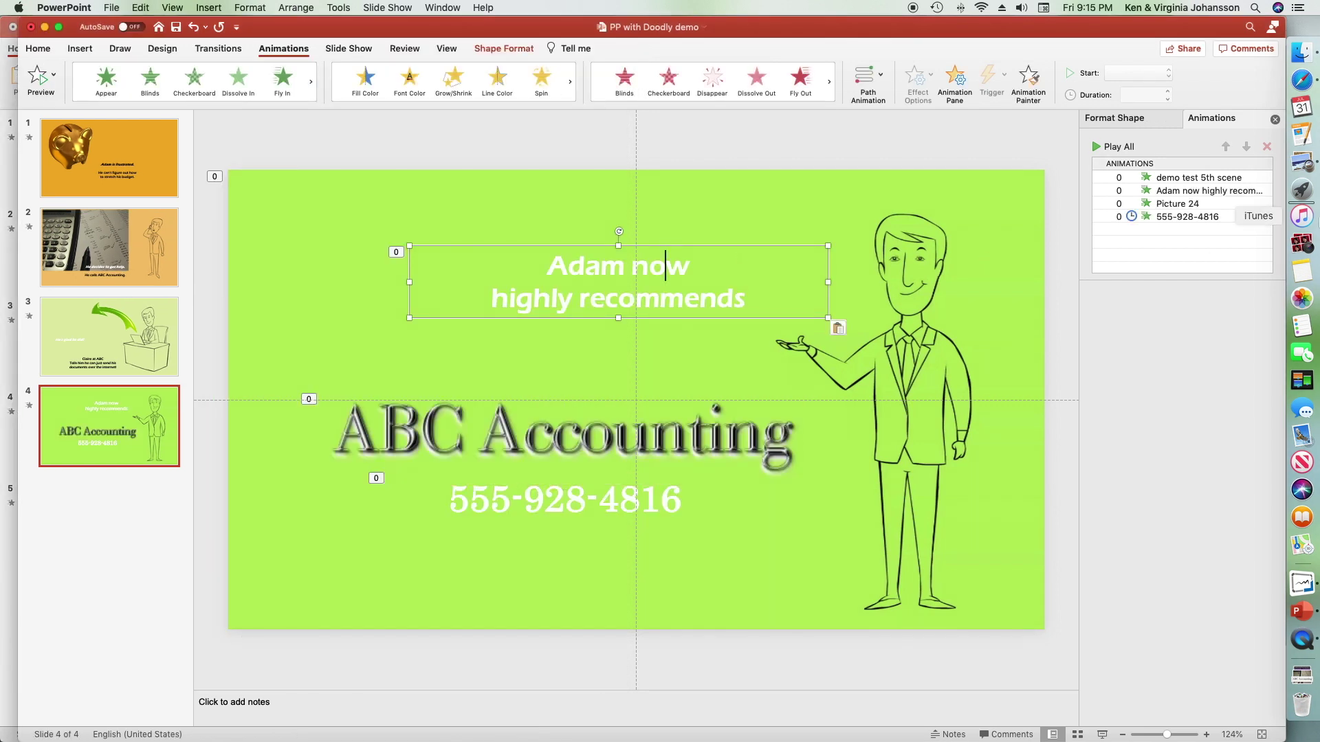
Check the recommendation, picture and phone number animations, then preview them with Play All.
{"action": "left_click", "coordinate": [1167, 192]}
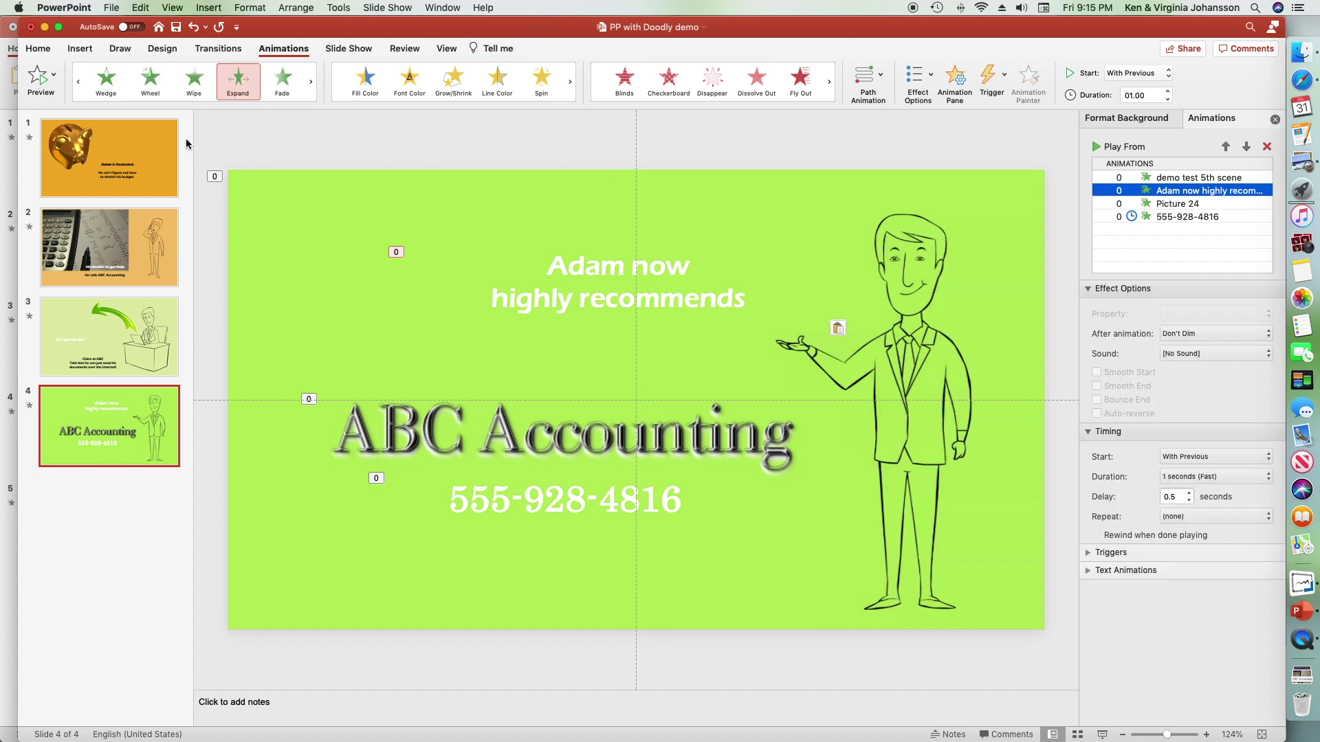
{"action": "left_click", "coordinate": [1168, 204]}
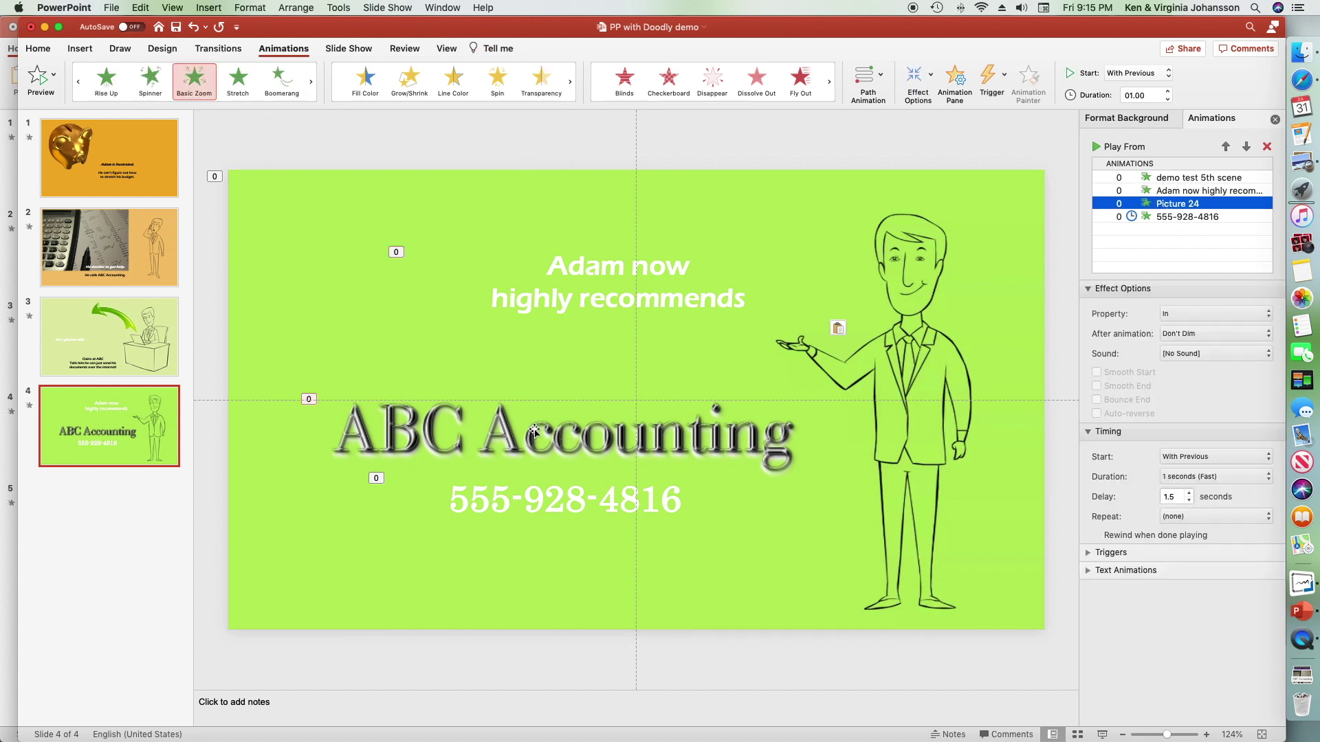
{"action": "left_click", "coordinate": [1184, 218]}
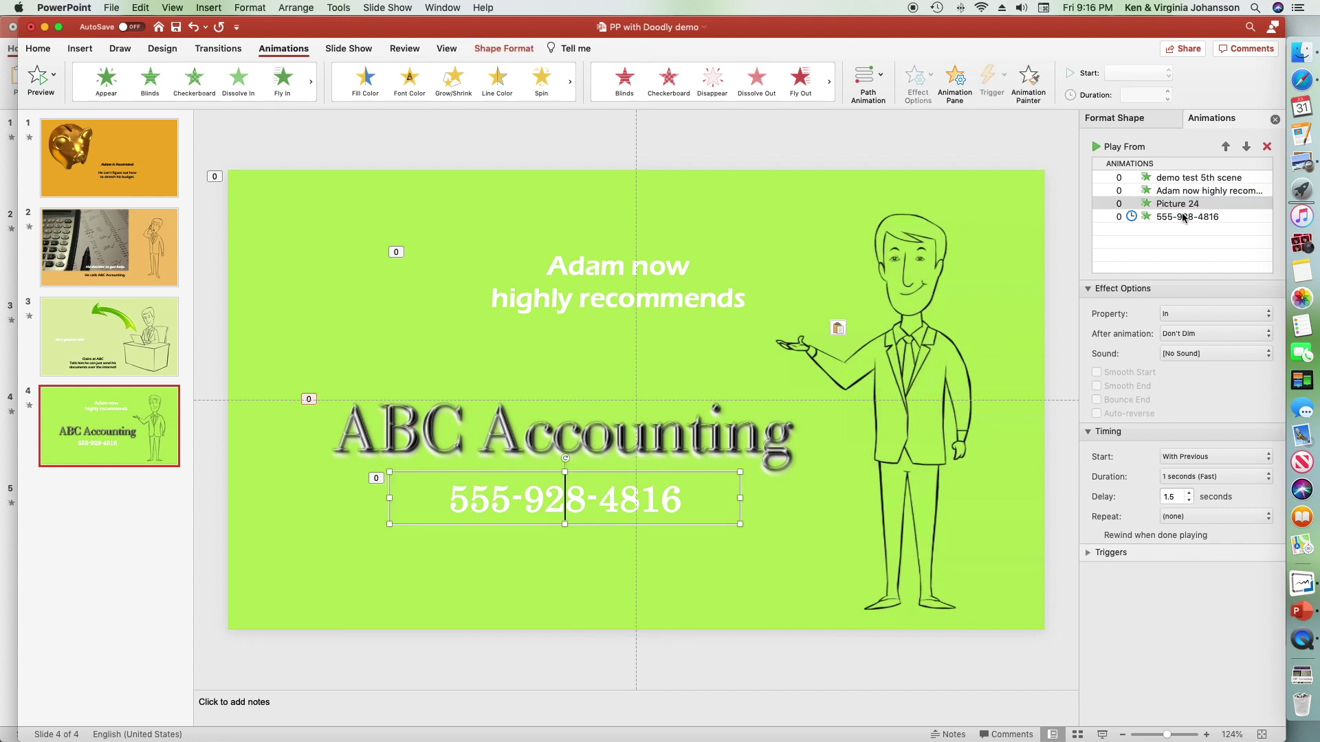
{"action": "key", "text": "Escape"}
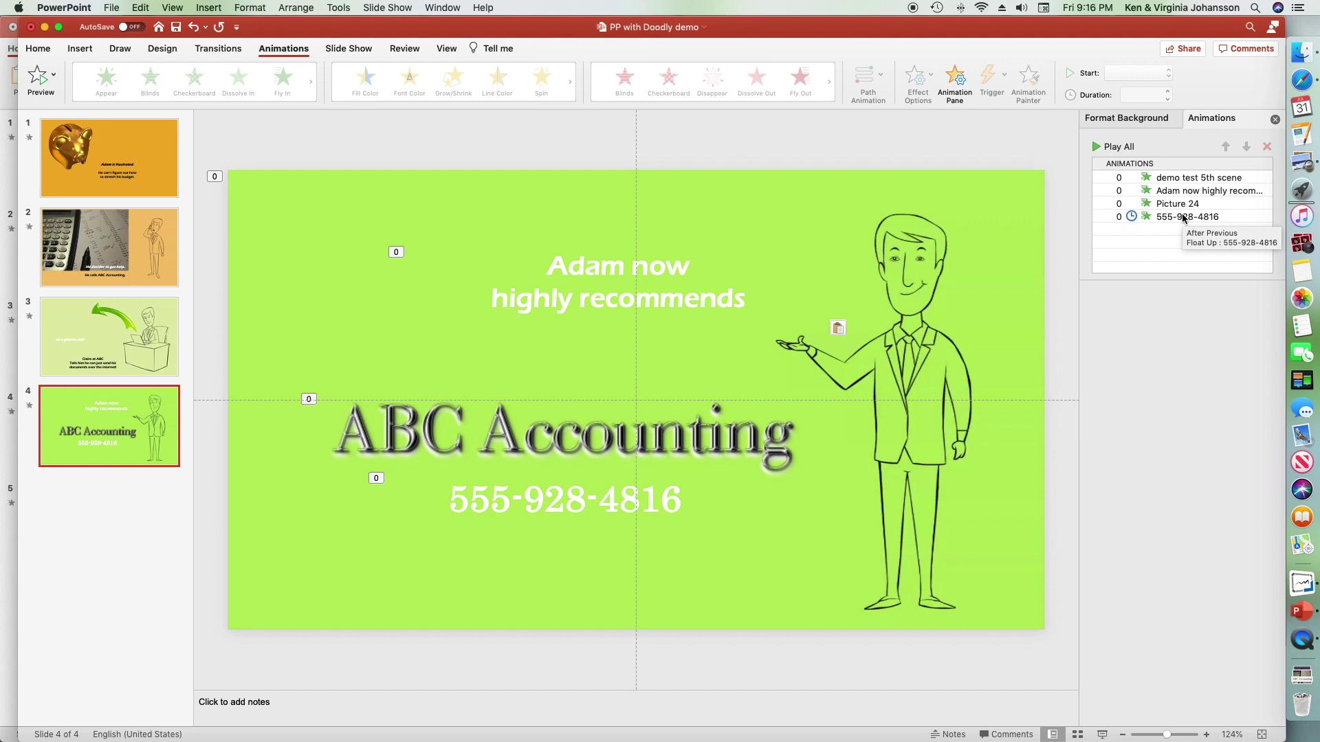
{"action": "left_click", "coordinate": [1184, 217]}
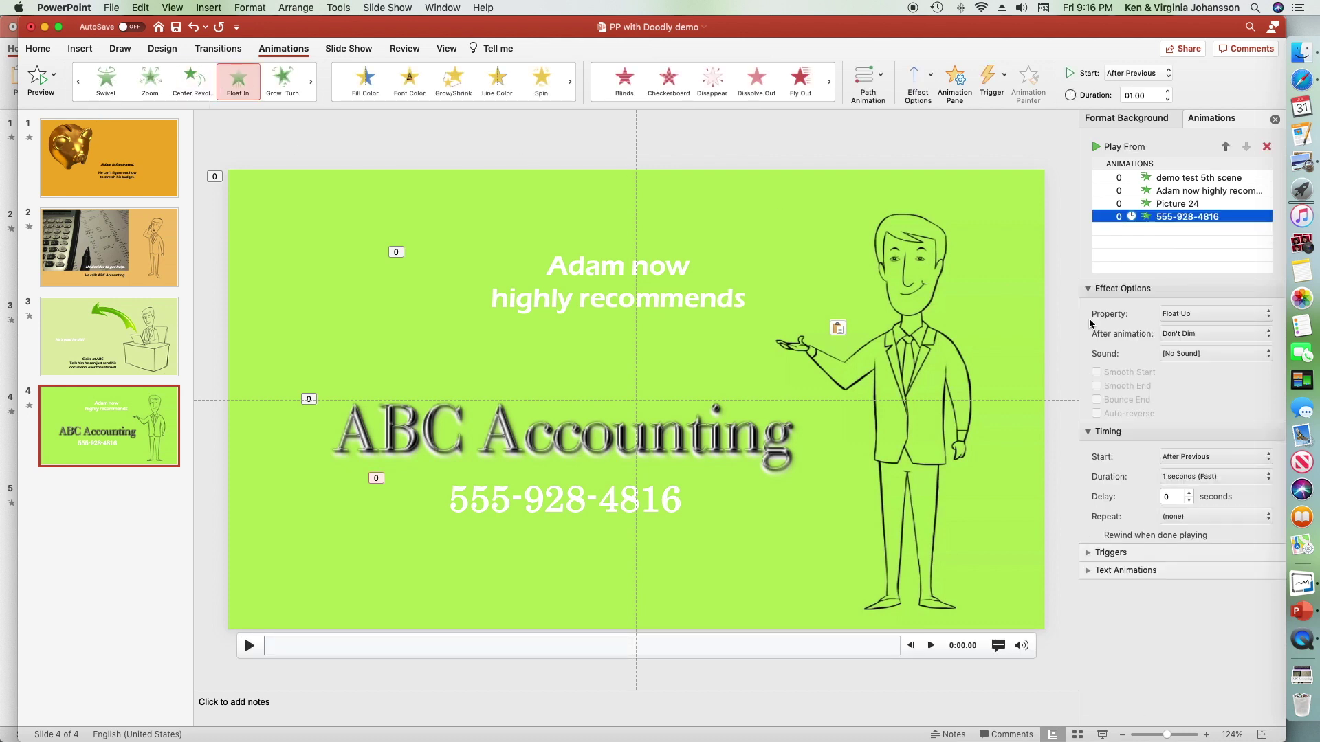
{"action": "left_click", "coordinate": [1194, 178]}
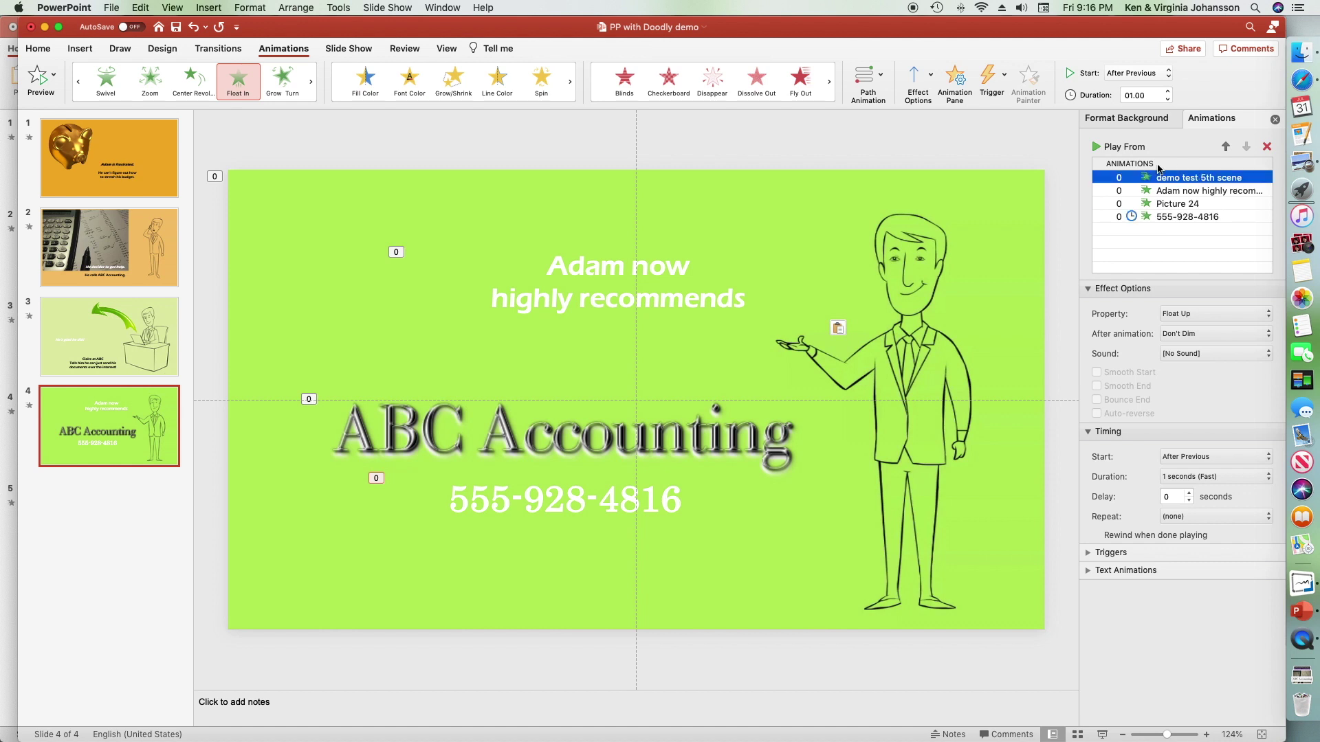
{"action": "left_click", "coordinate": [1119, 146]}
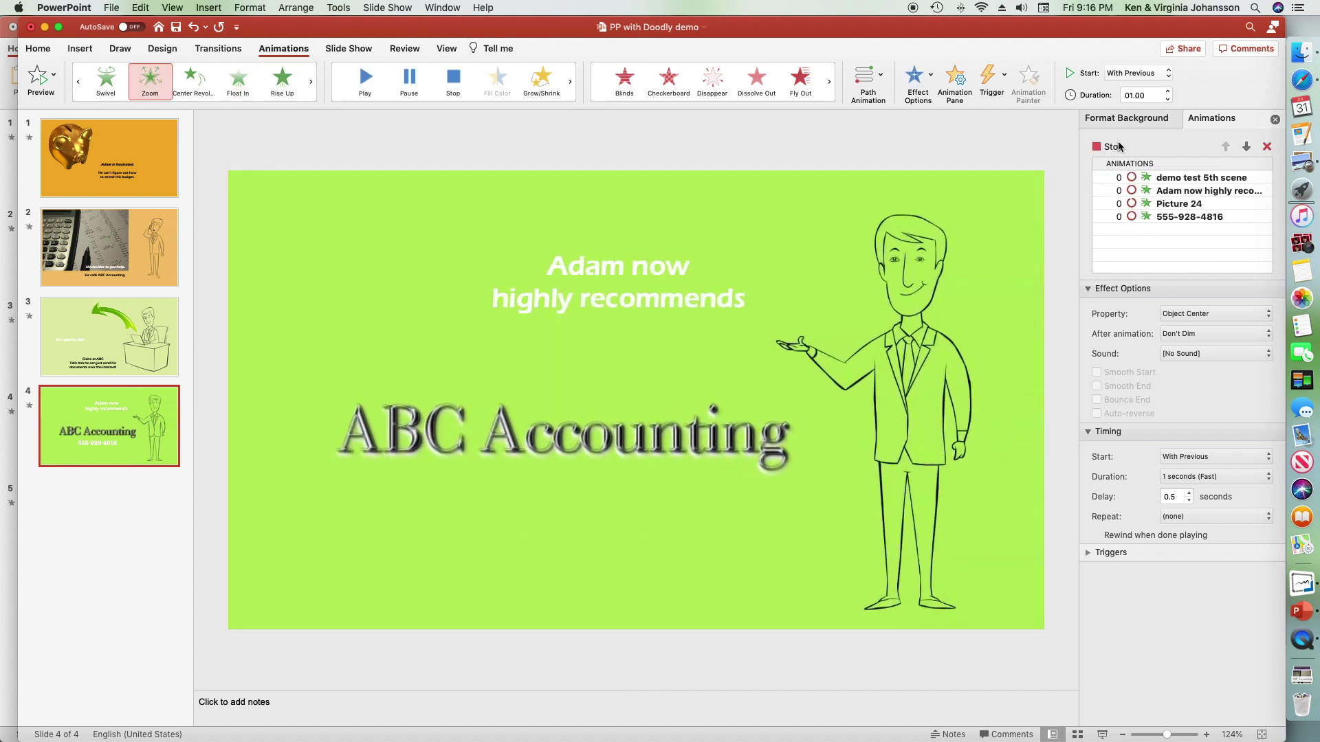
Insert a new slide 5 after slide 4 and give it a solid black background.
{"action": "left_click", "coordinate": [106, 524]}
{"action": "right_click", "coordinate": [97, 502]}
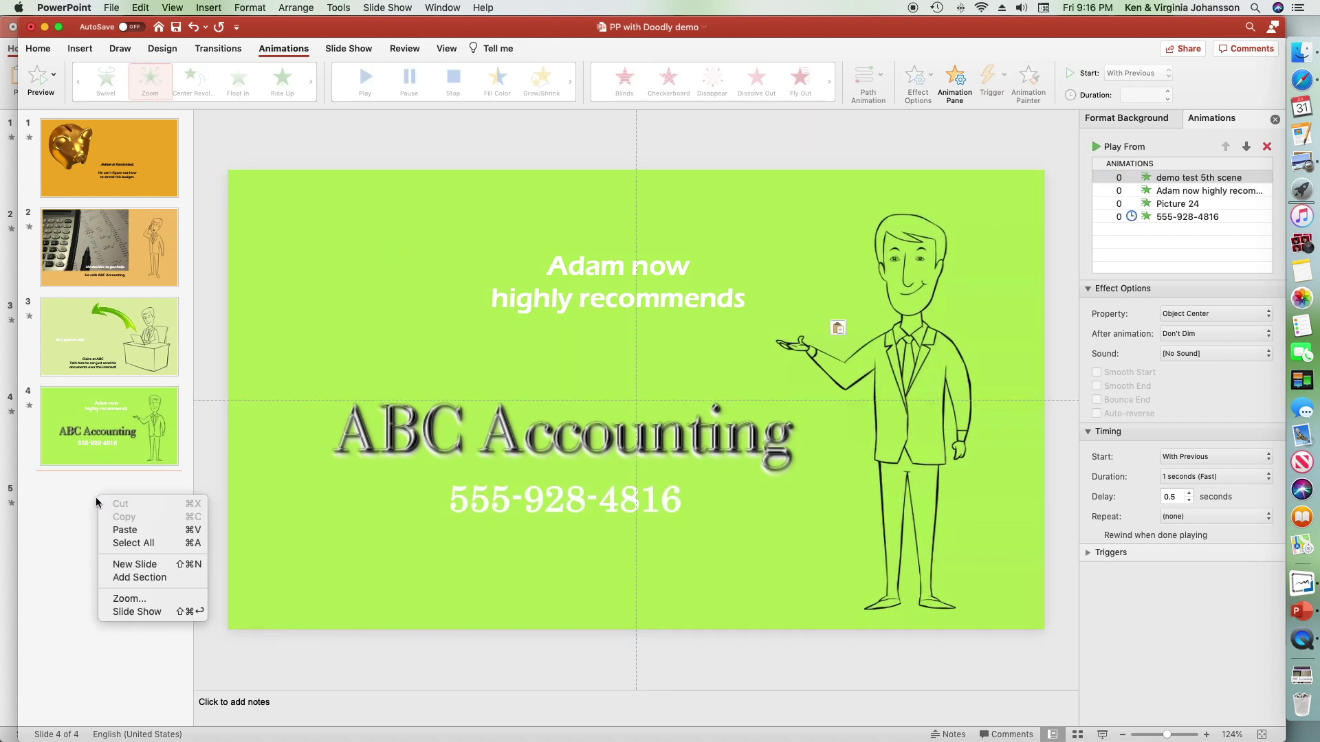
{"action": "left_click", "coordinate": [125, 565]}
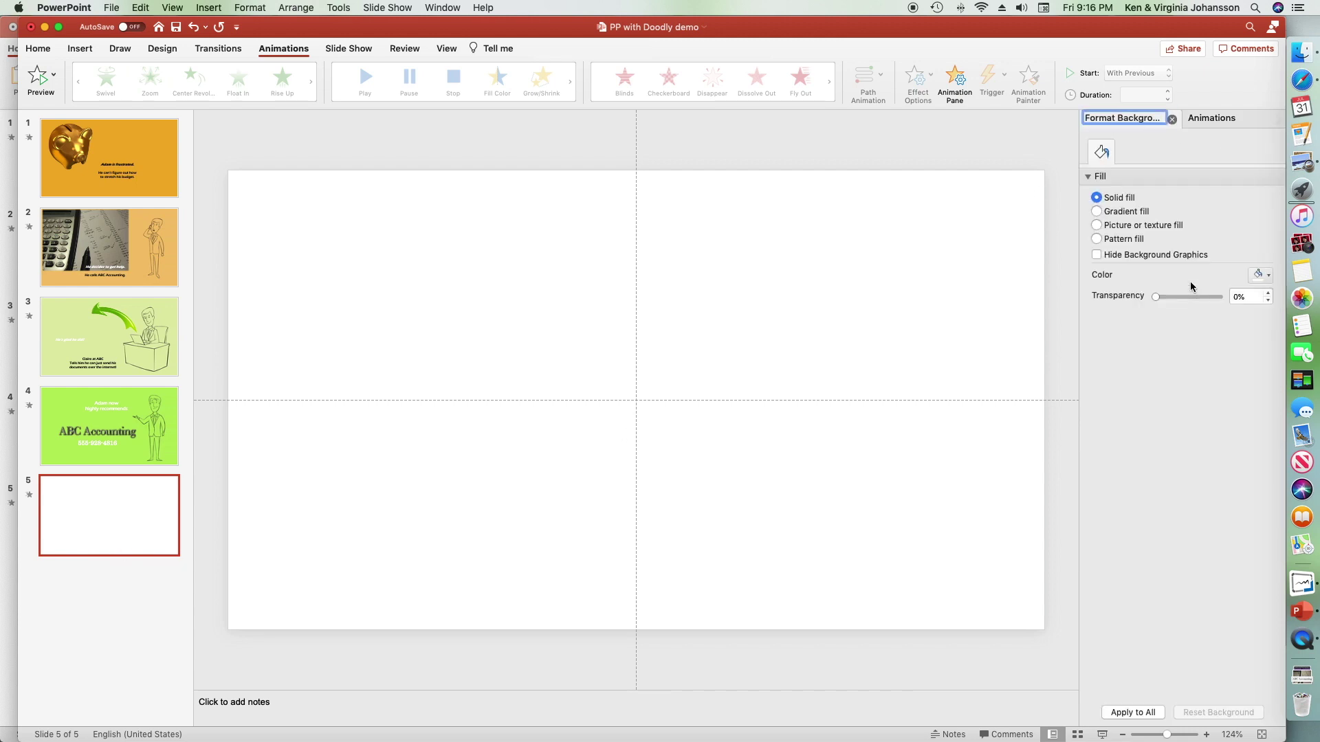
{"action": "left_click", "coordinate": [1257, 281]}
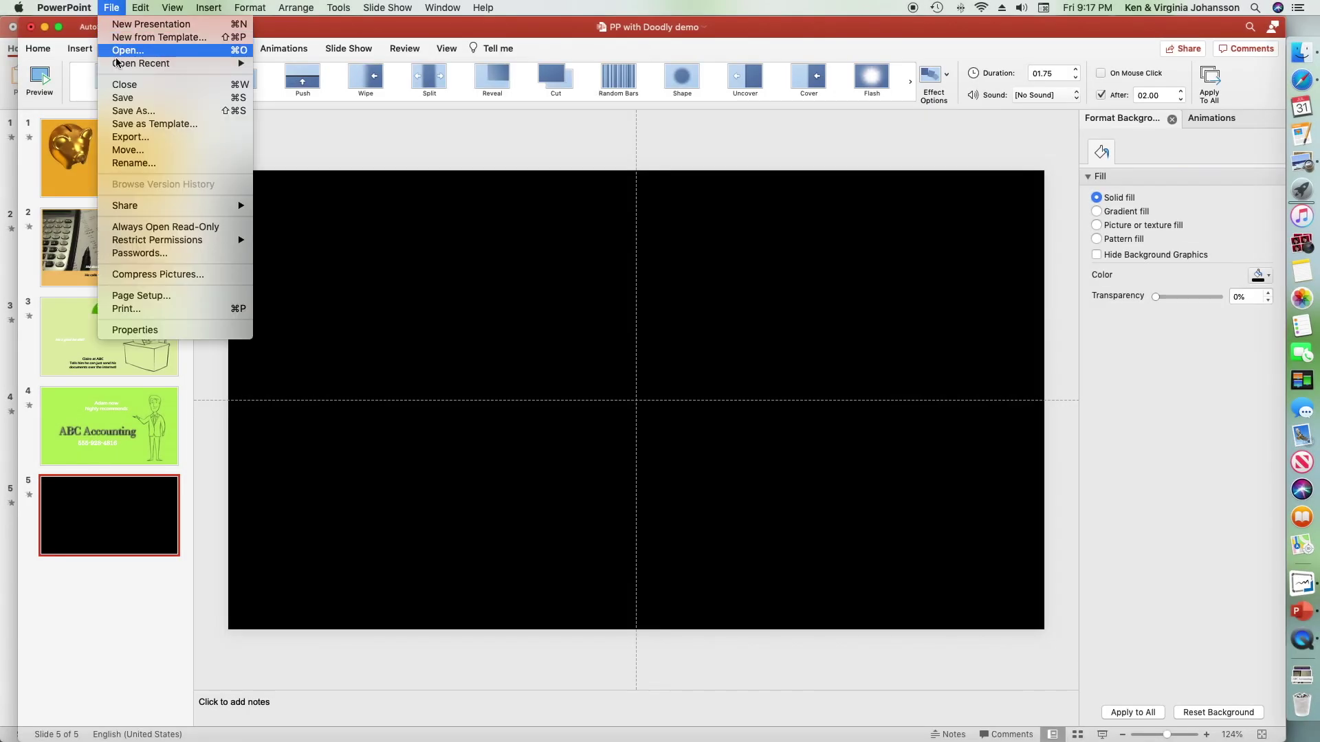
Export the presentation as a 1920×1080 MP4 video at Presentation Quality.
{"action": "left_click", "coordinate": [124, 137]}
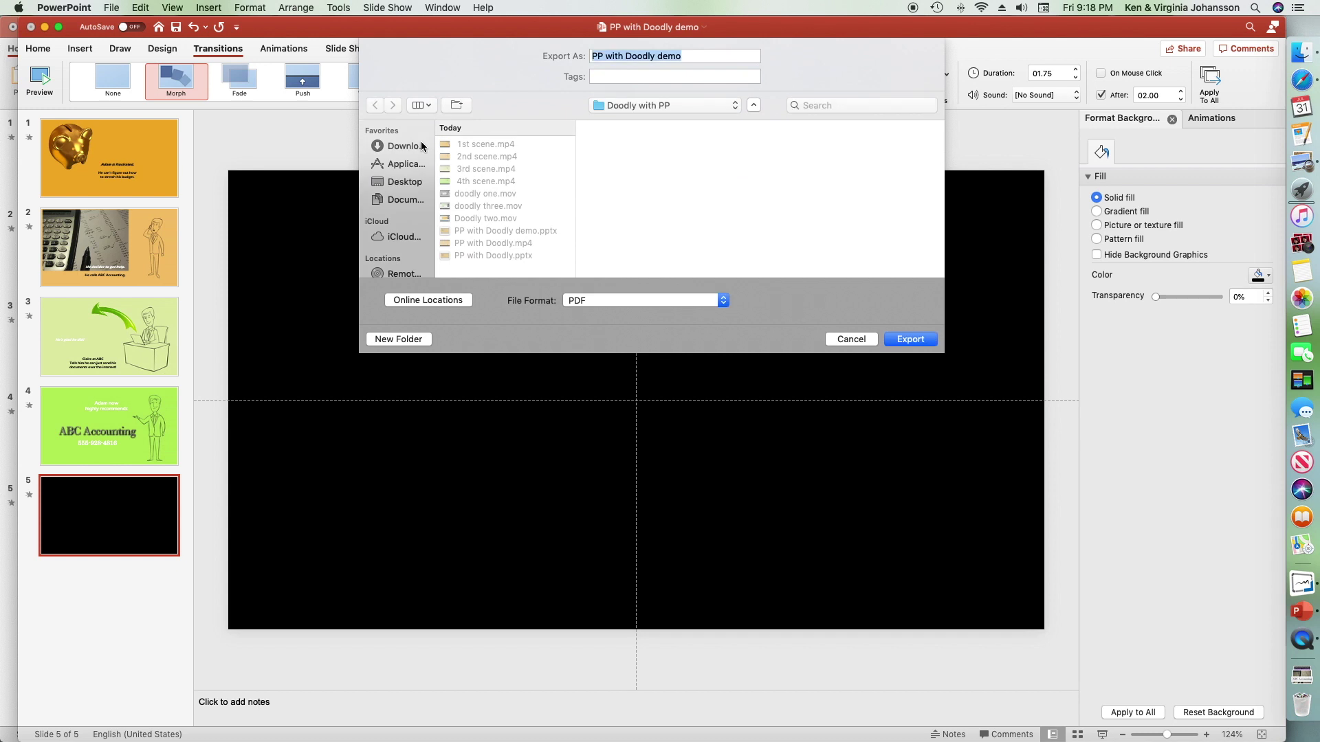
{"action": "left_click", "coordinate": [724, 300]}
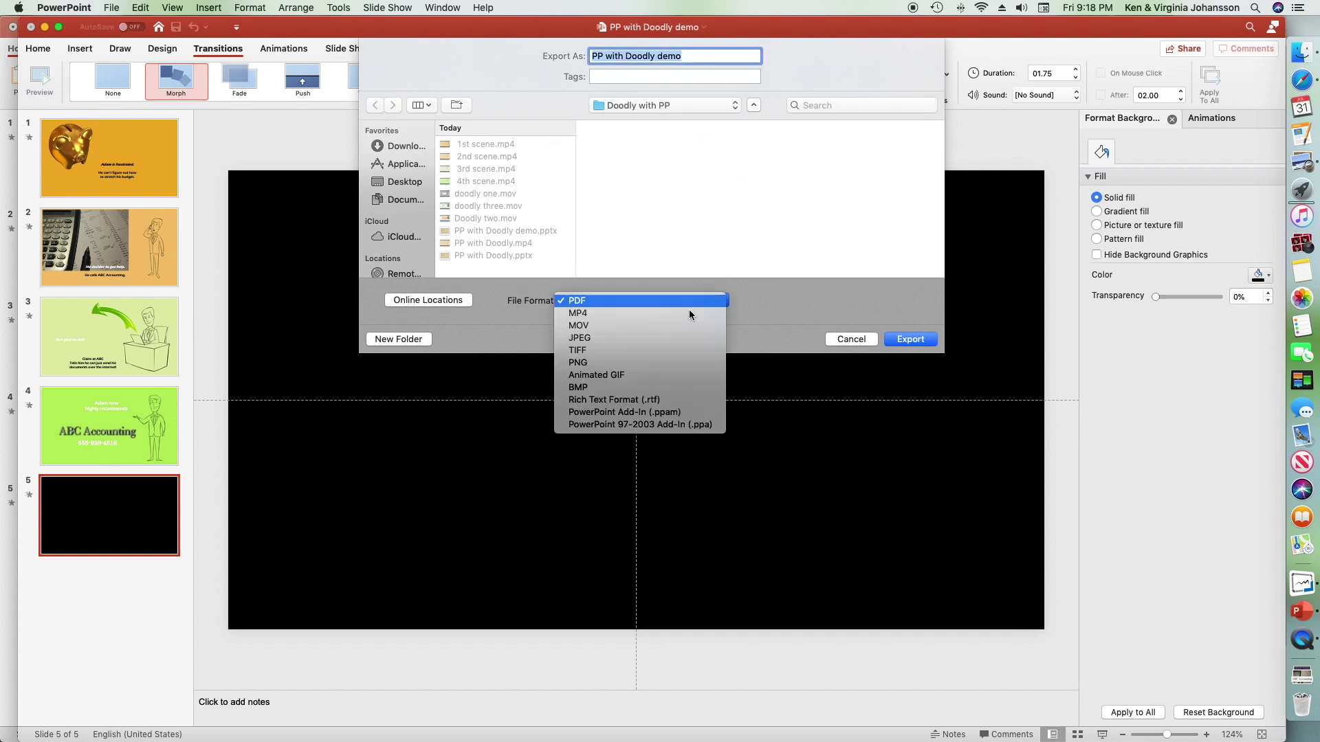
{"action": "left_click", "coordinate": [577, 313]}
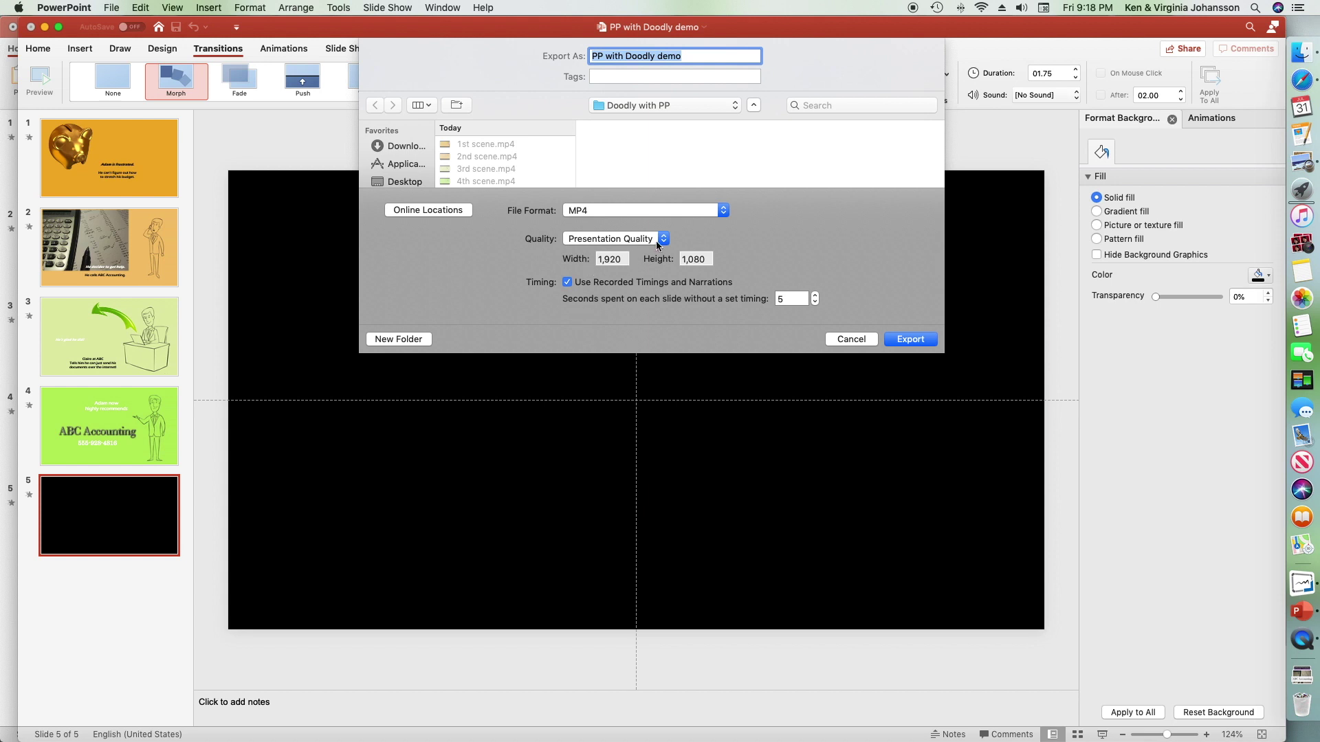
{"action": "left_click", "coordinate": [663, 236]}
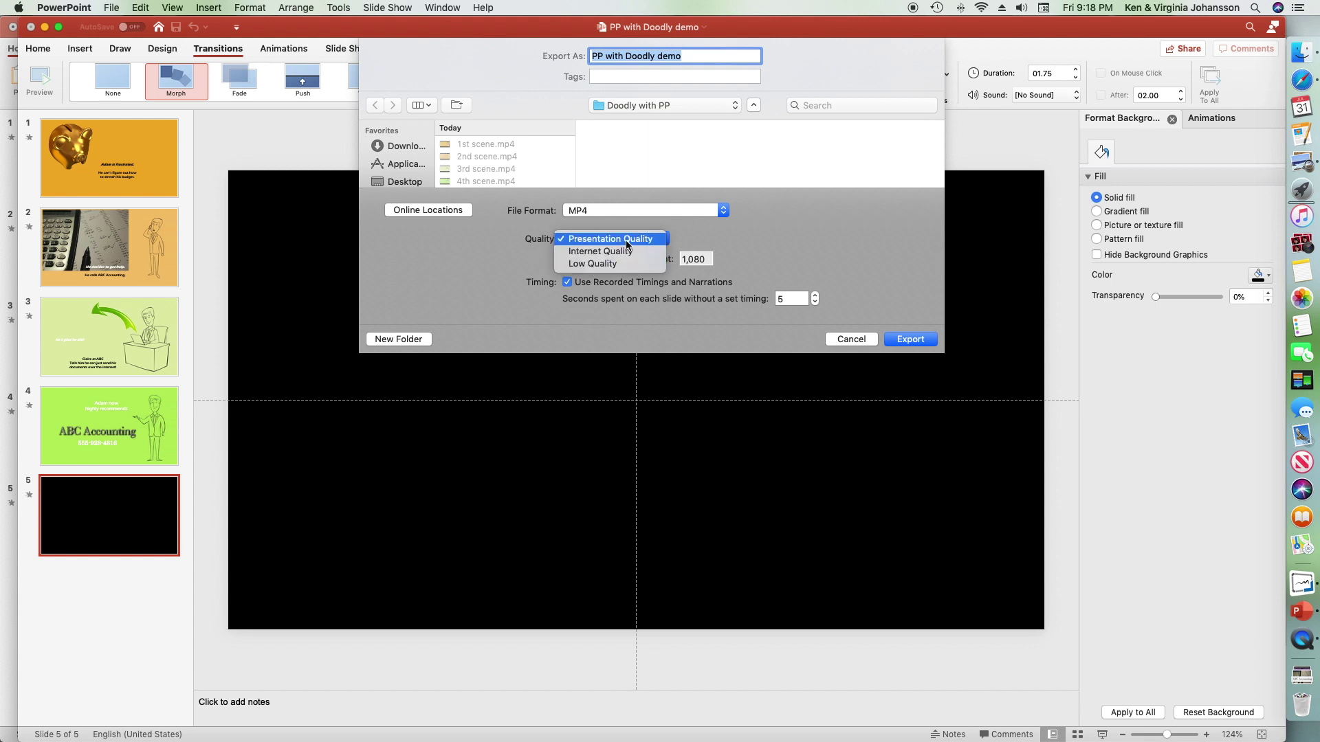
{"action": "left_click", "coordinate": [625, 240]}
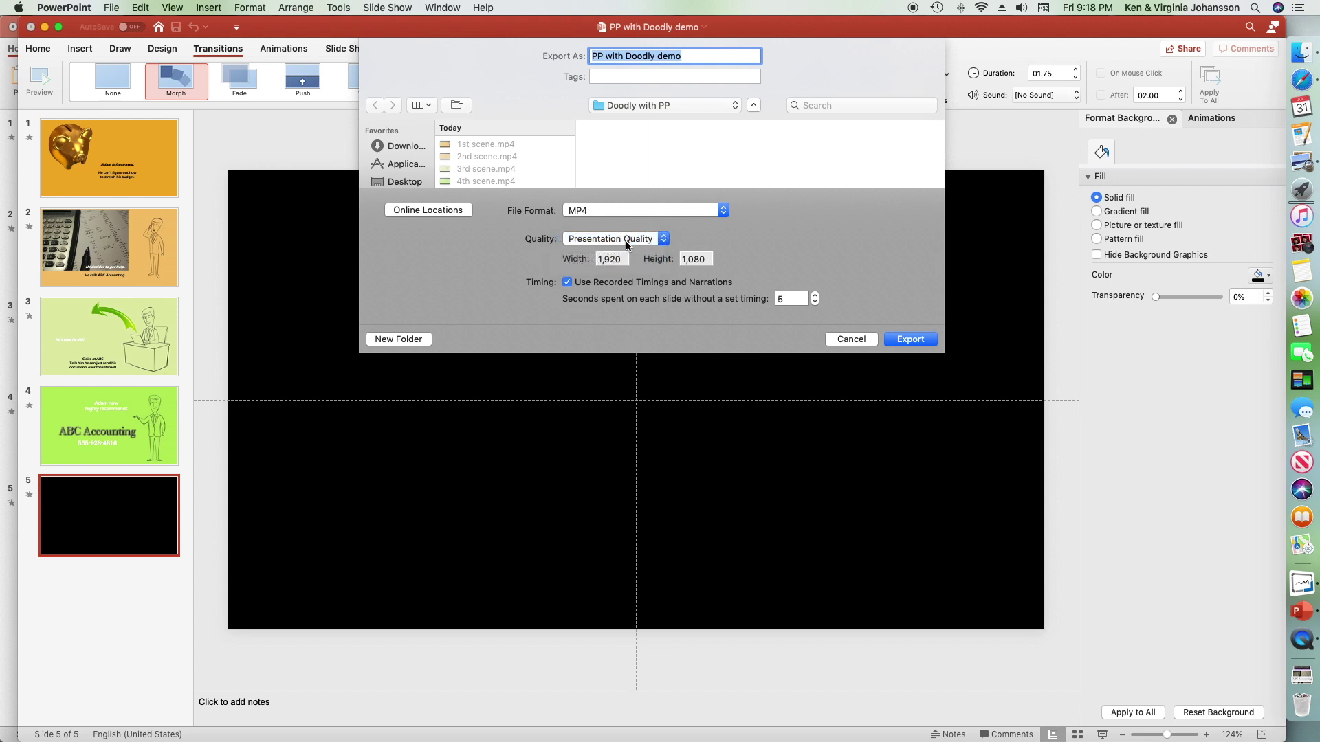
{"action": "left_click", "coordinate": [909, 339]}
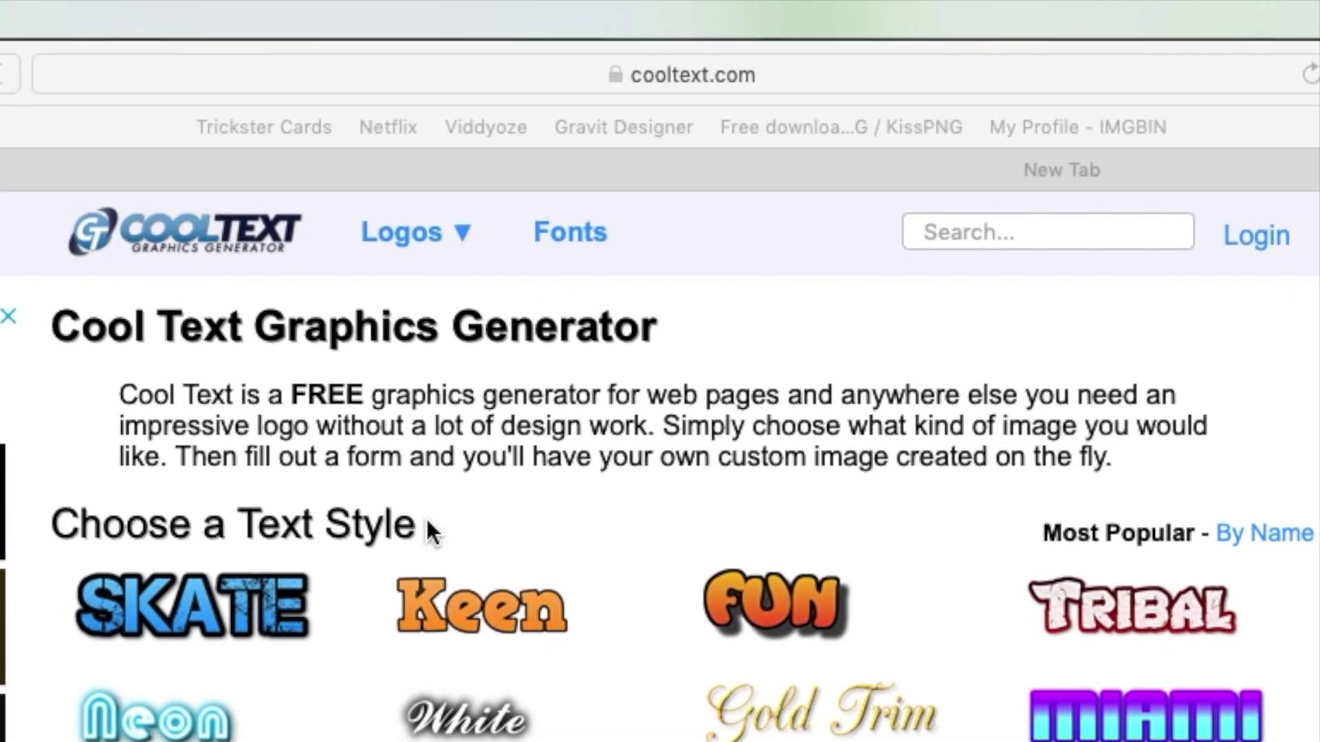
Open CoolText's Logos menu to show styles such as Skate, Keen, Fun and White.
{"action": "left_click", "coordinate": [455, 242]}
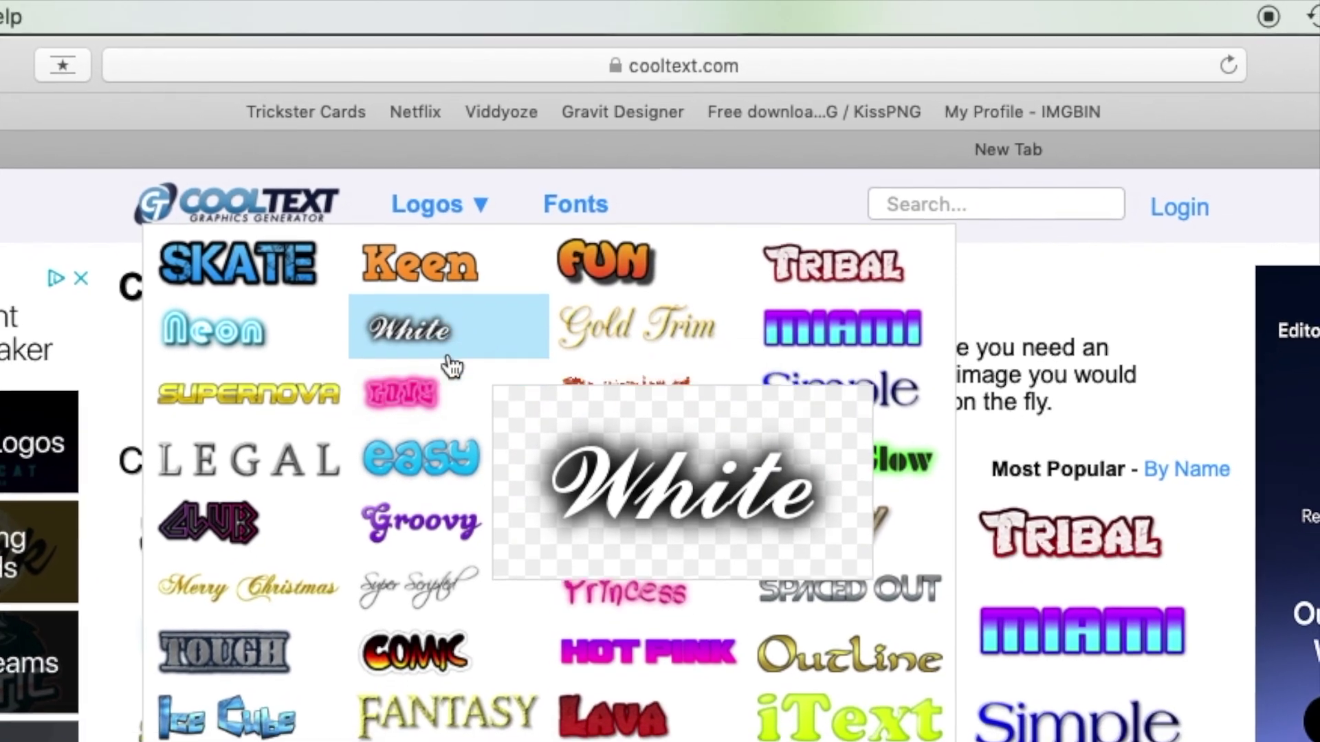